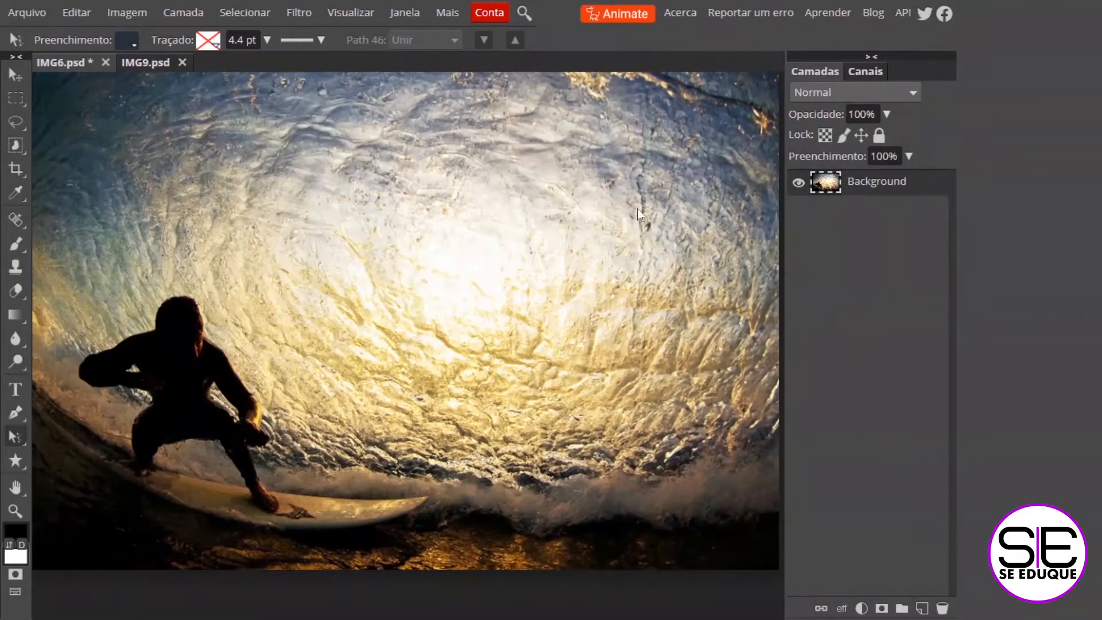
# Draw a text box about 1218 by 1050 px over the wave beside the surfer and fine-tune its edges.
pyautogui.scroll(-2, 637, 209)
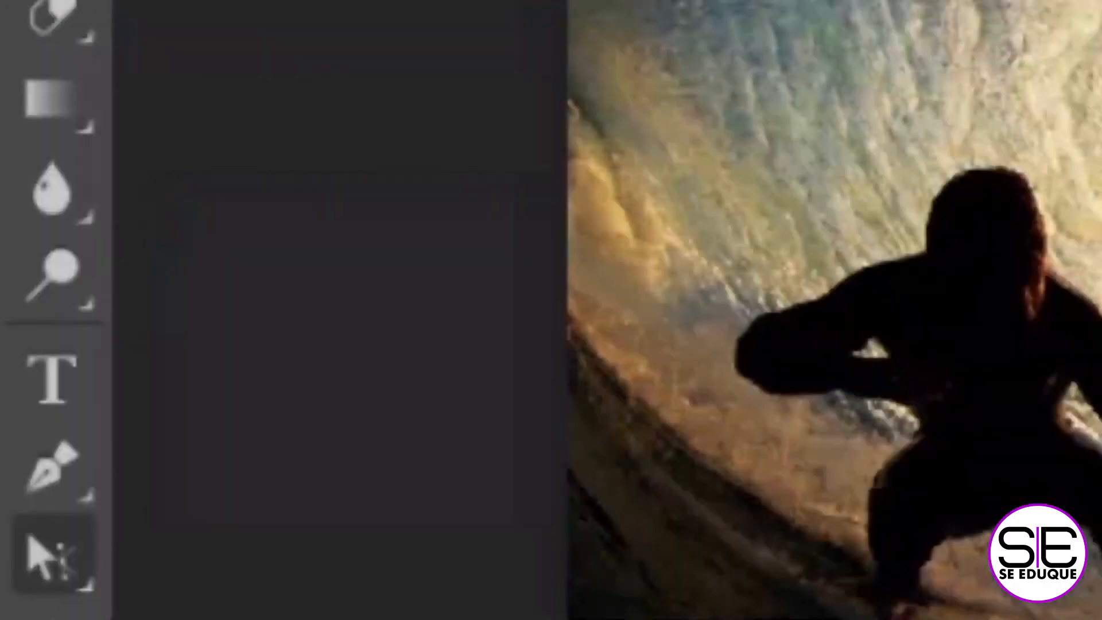
pyautogui.click(68, 390)
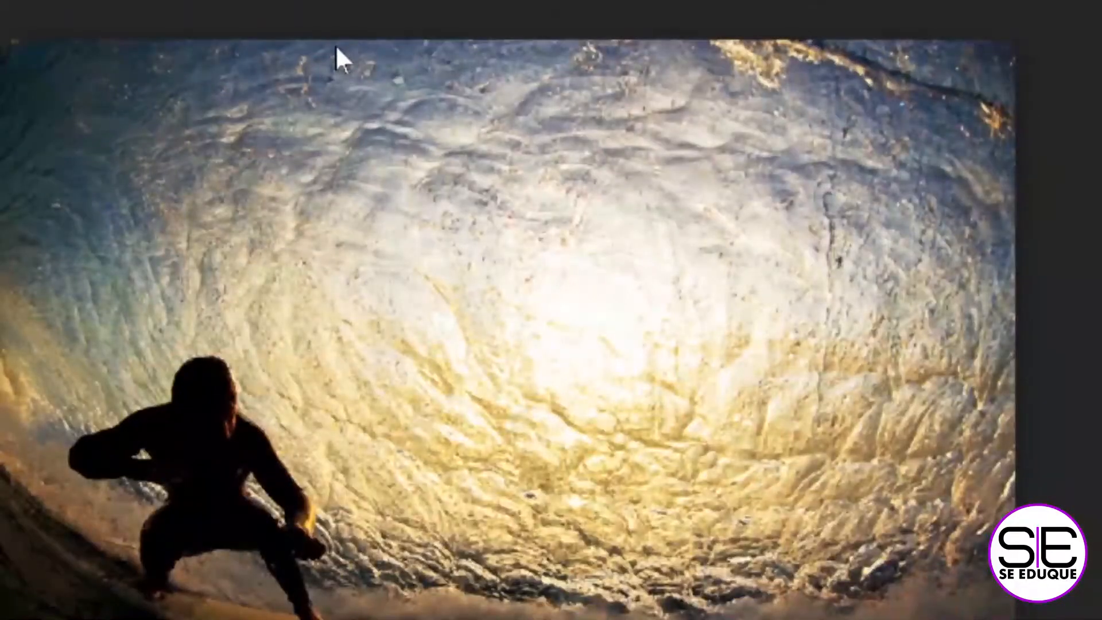
pyautogui.moveTo(335, 41); pyautogui.dragTo(1001, 614)
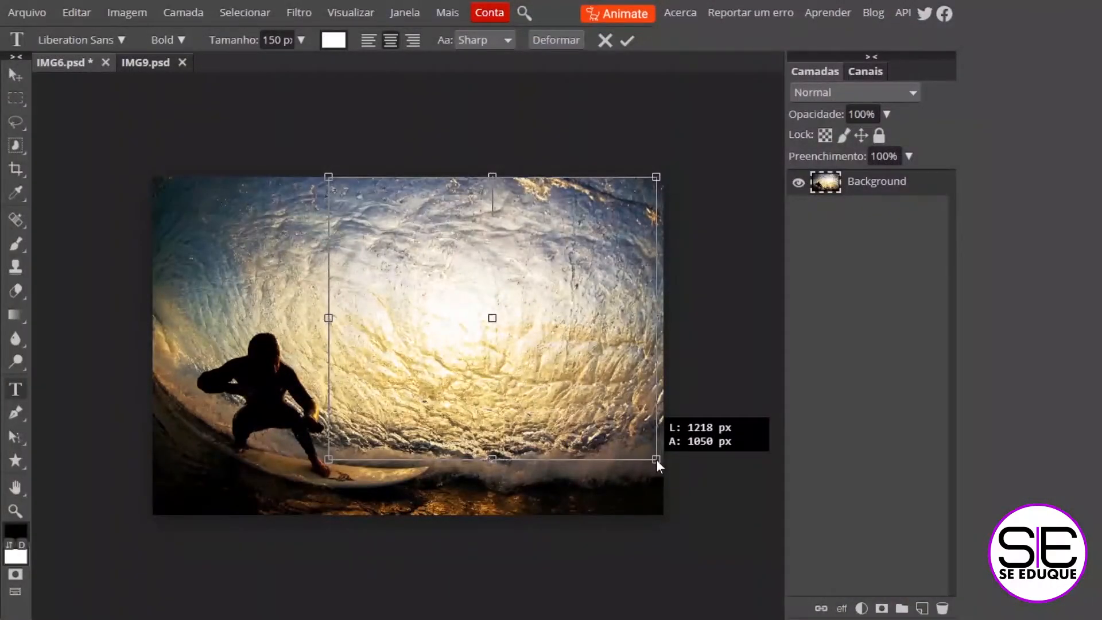
pyautogui.moveTo(656, 459); pyautogui.dragTo(657, 473)
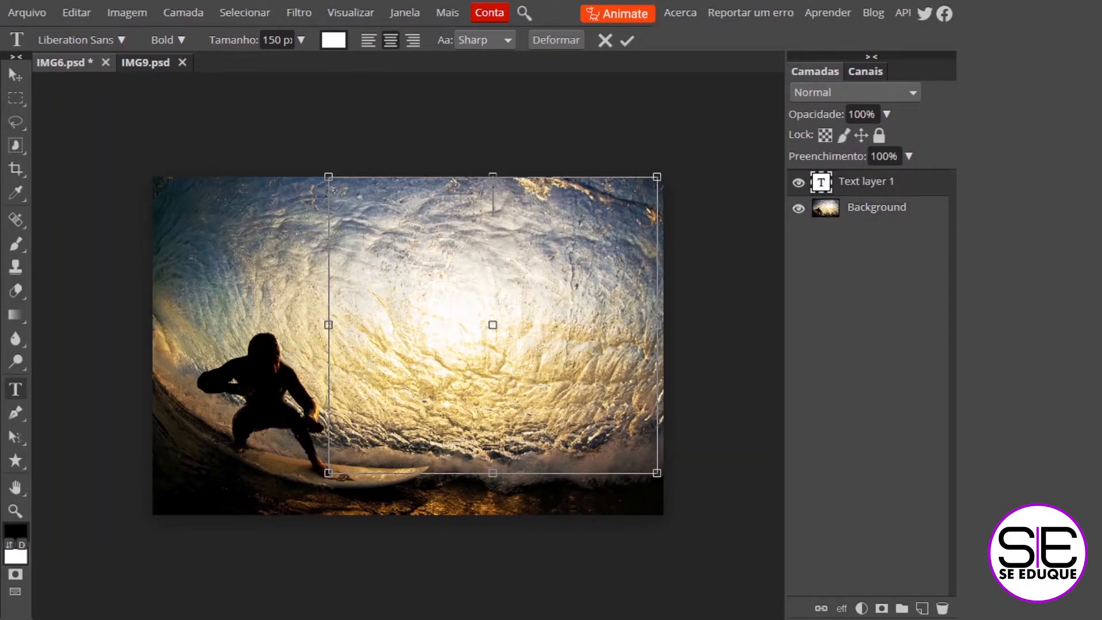
pyautogui.moveTo(328, 325); pyautogui.dragTo(345, 325)
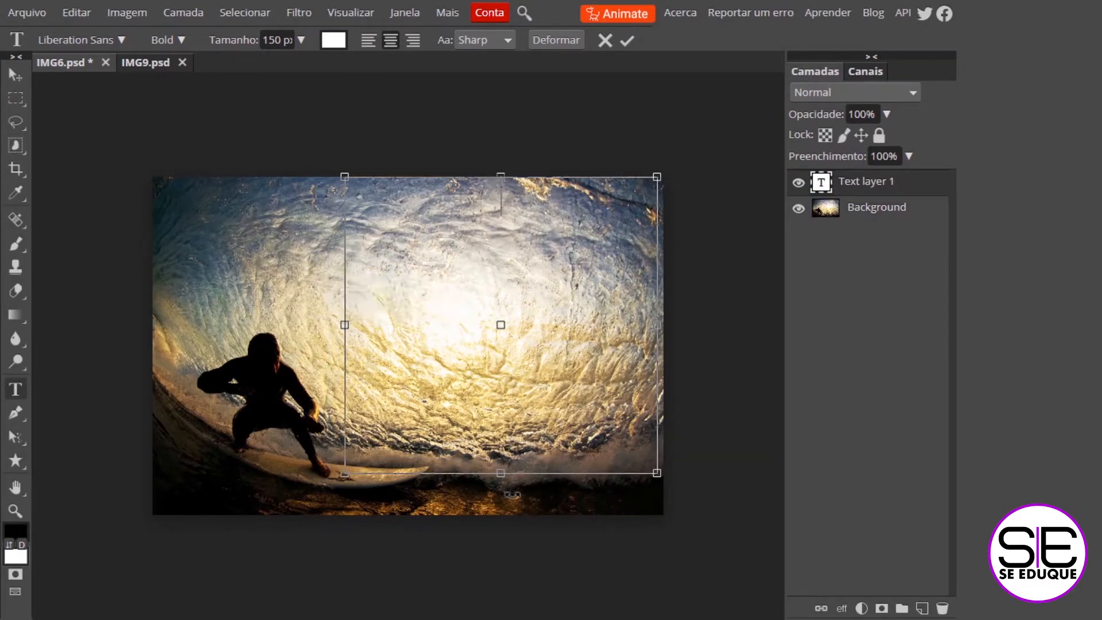
pyautogui.moveTo(501, 474); pyautogui.dragTo(500, 484)
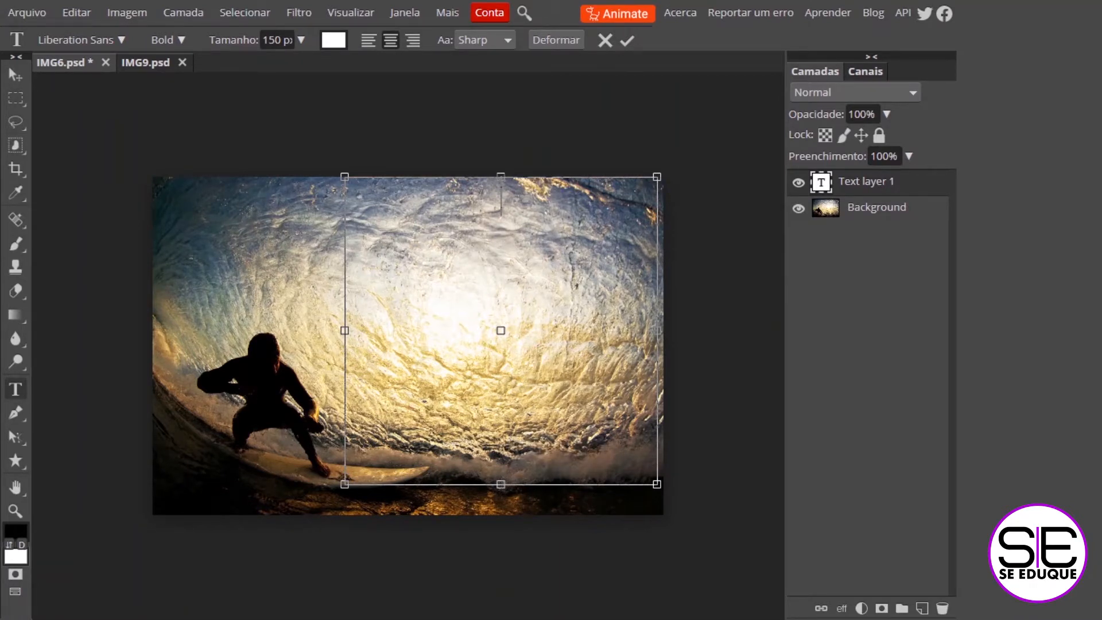
# Enter the quote "VOCÊ NÃO PODE PARAR AS ONDAS, MAS PODE APRENDER A SURFAR." and lower the text box's upper edge slightly.
pyautogui.write('VOCÊ NÃO PODE PARAR AS ONDAS, MAS PODE APRENDER A SURFAR."')
pyautogui.moveTo(501, 177); pyautogui.dragTo(499, 188)
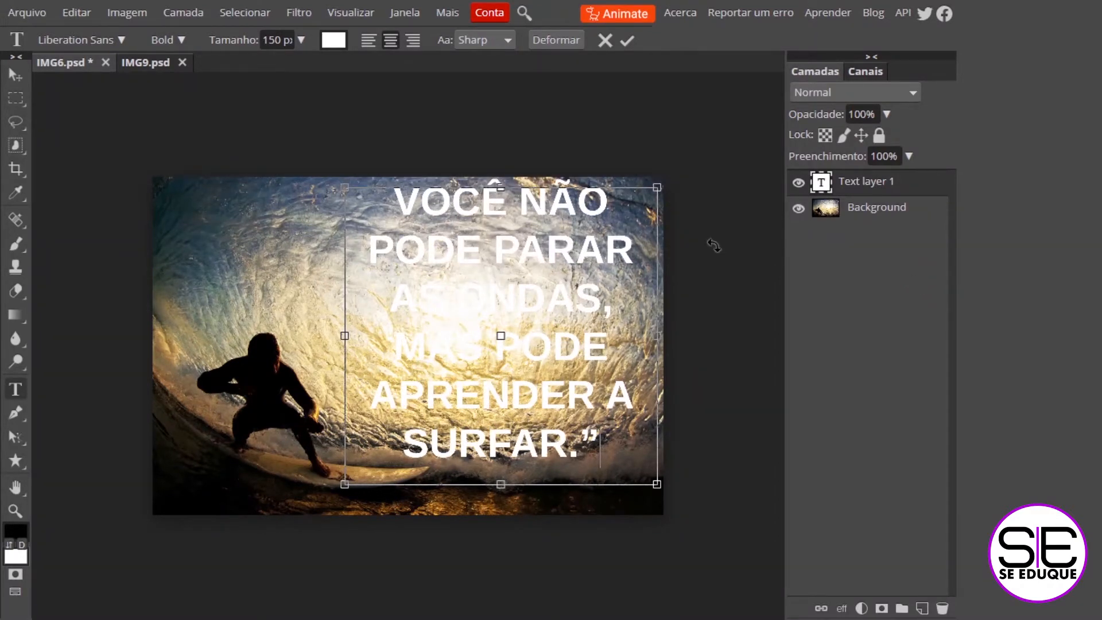
pyautogui.hotkey('ctrl', '+')
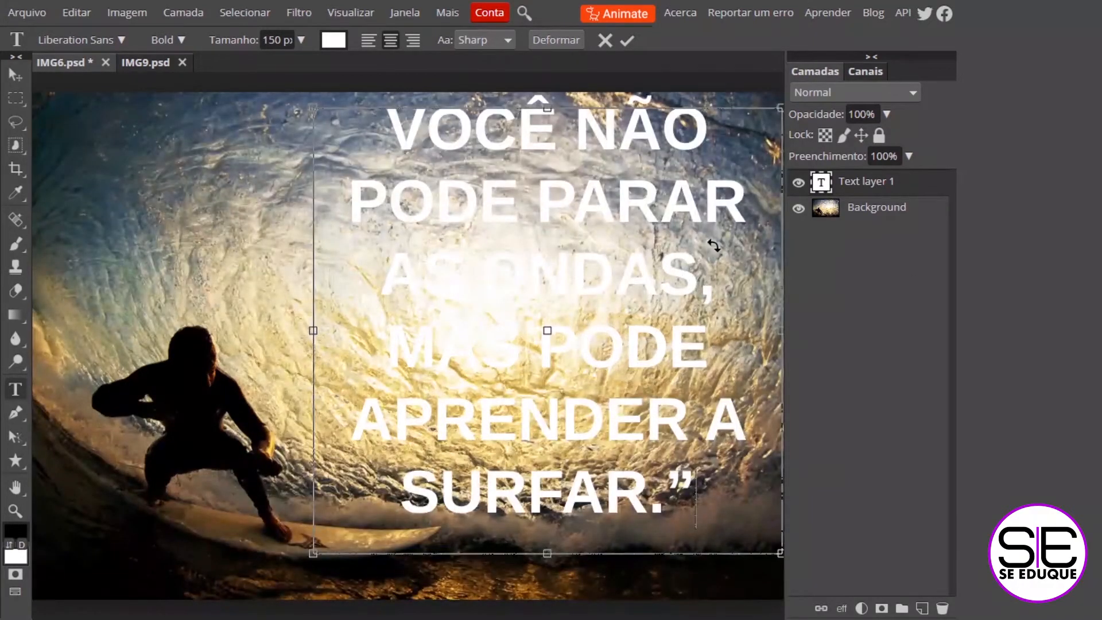
# Move the quote text slightly downward so it has more space below the photo's upper edge.
pyautogui.click(16, 76)
pyautogui.moveTo(487, 247); pyautogui.dragTo(455, 233)
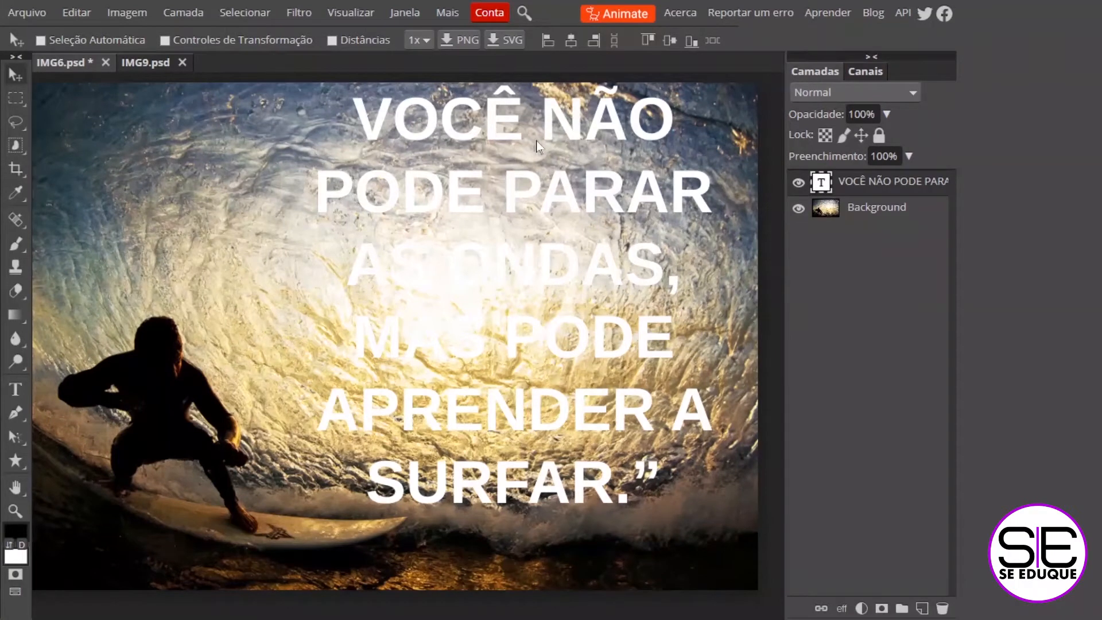
pyautogui.press('Down')
pyautogui.press('Down')
pyautogui.press('Down')
pyautogui.press('Down')
pyautogui.press('Down')
pyautogui.press('Down')
pyautogui.press('Down')
pyautogui.press('Down')
pyautogui.press('Down')
pyautogui.press('Down')
pyautogui.press('Down')
pyautogui.press('Down')
pyautogui.press('Down')
pyautogui.press('Down')
pyautogui.press('Down')
pyautogui.press('Down')
pyautogui.press('Down')
pyautogui.press('Down')
pyautogui.press('Down')
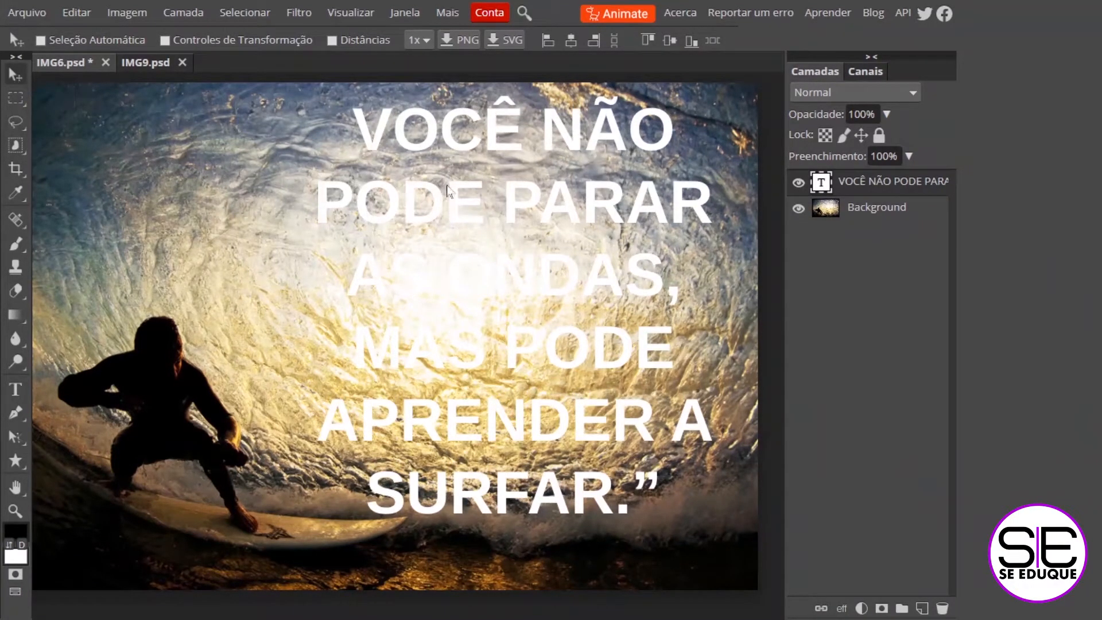
pyautogui.moveTo(518, 199); pyautogui.dragTo(521, 203)
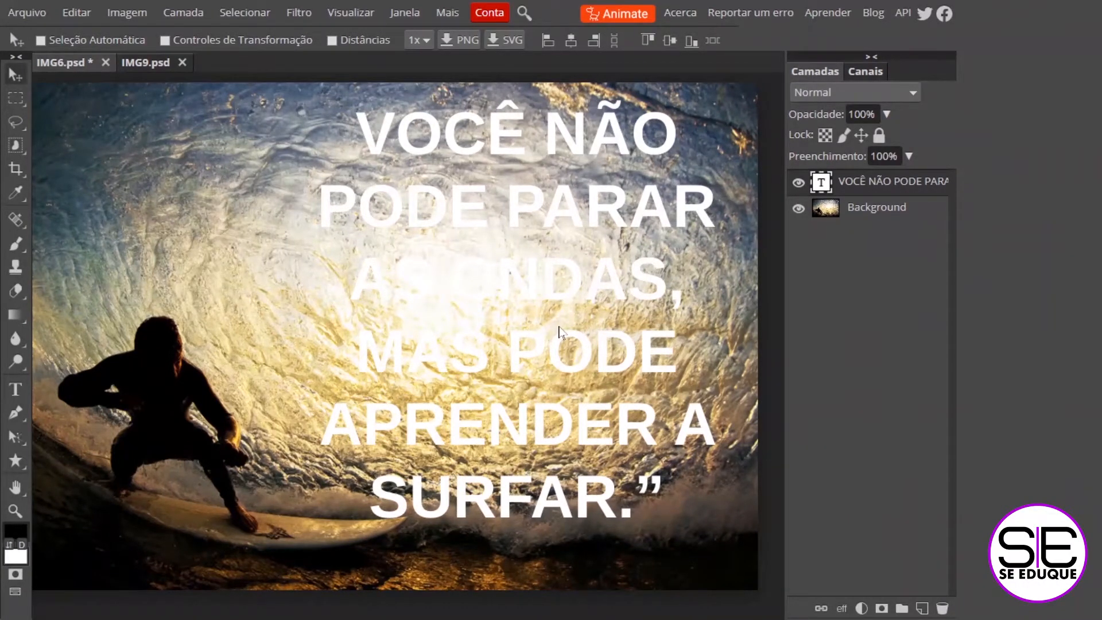
# Apply a Sombra Externa layer style to the quote text and open the shadow's settings.
pyautogui.moveTo(784, 278); pyautogui.dragTo(717, 283)
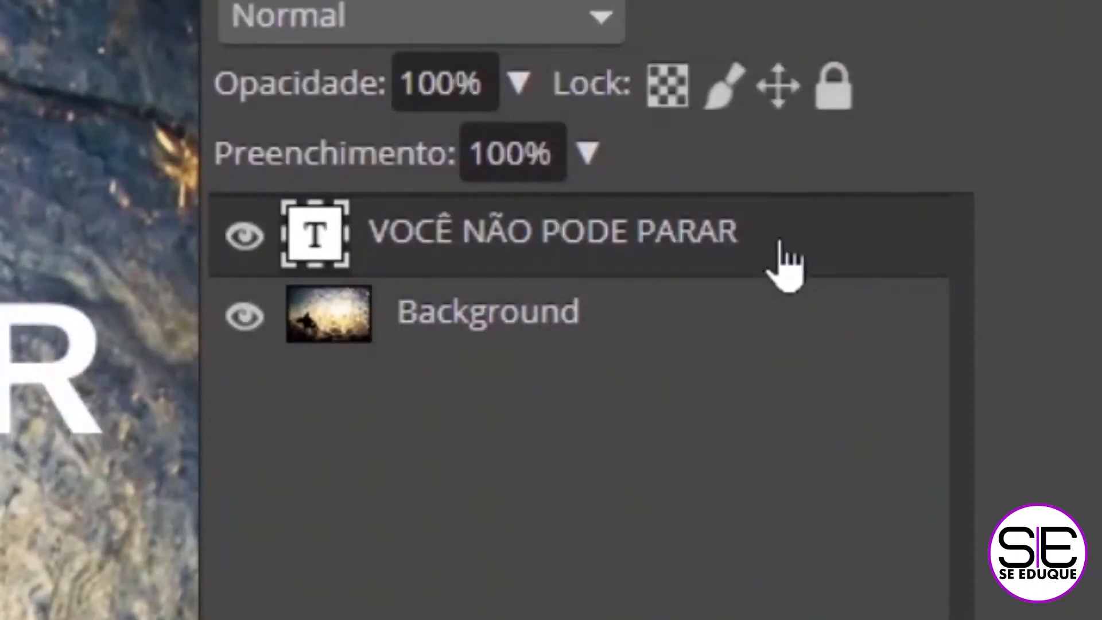
pyautogui.doubleClick(837, 258)
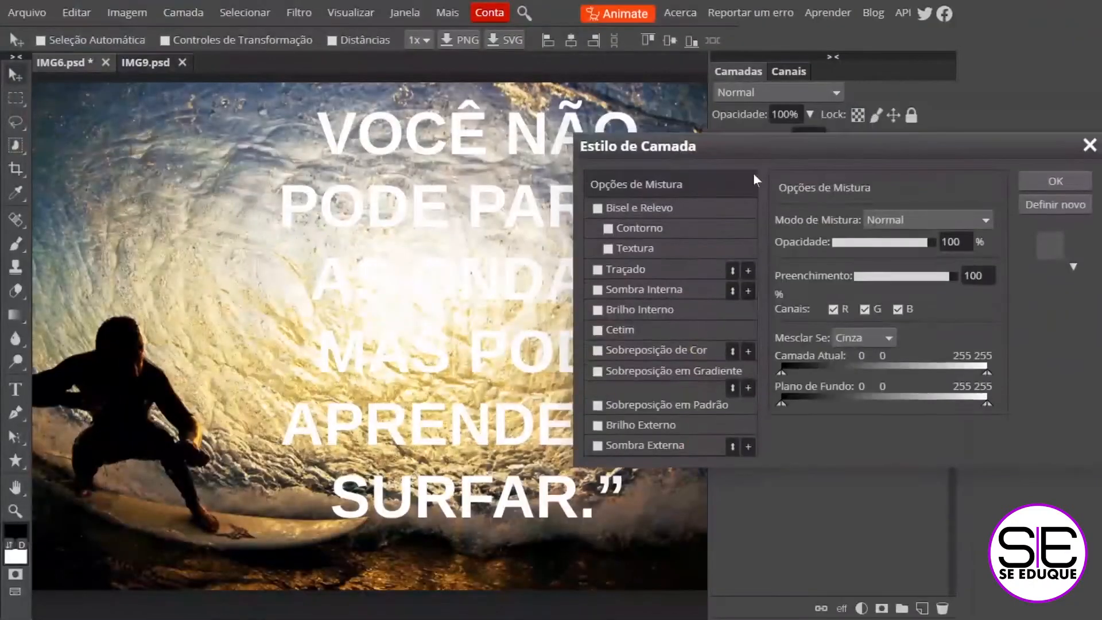
pyautogui.moveTo(757, 144); pyautogui.dragTo(357, 209)
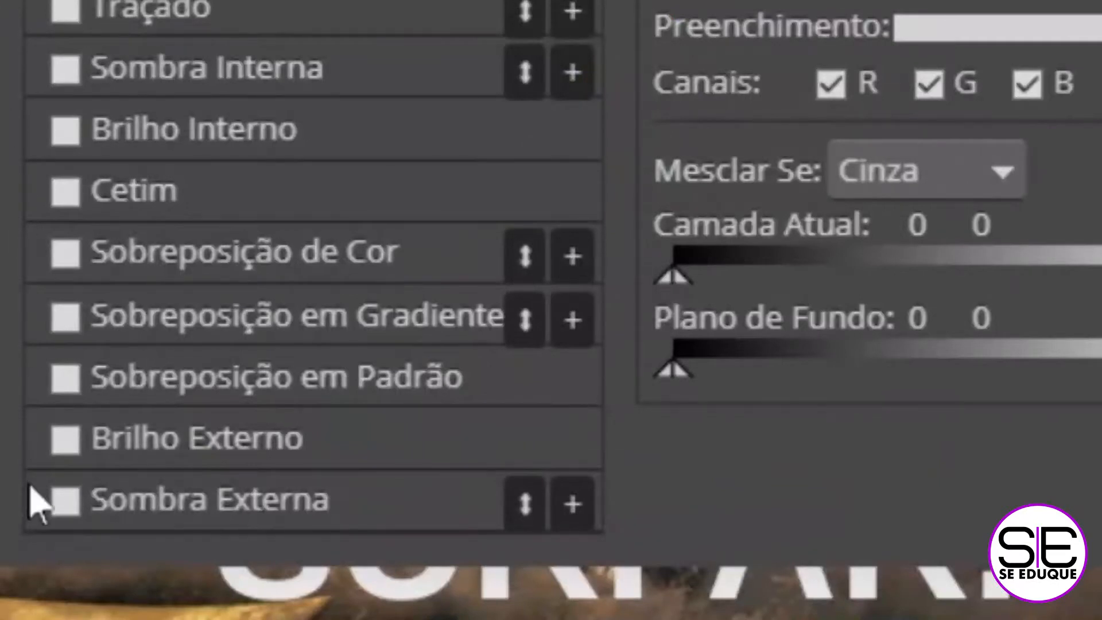
pyautogui.click(65, 505)
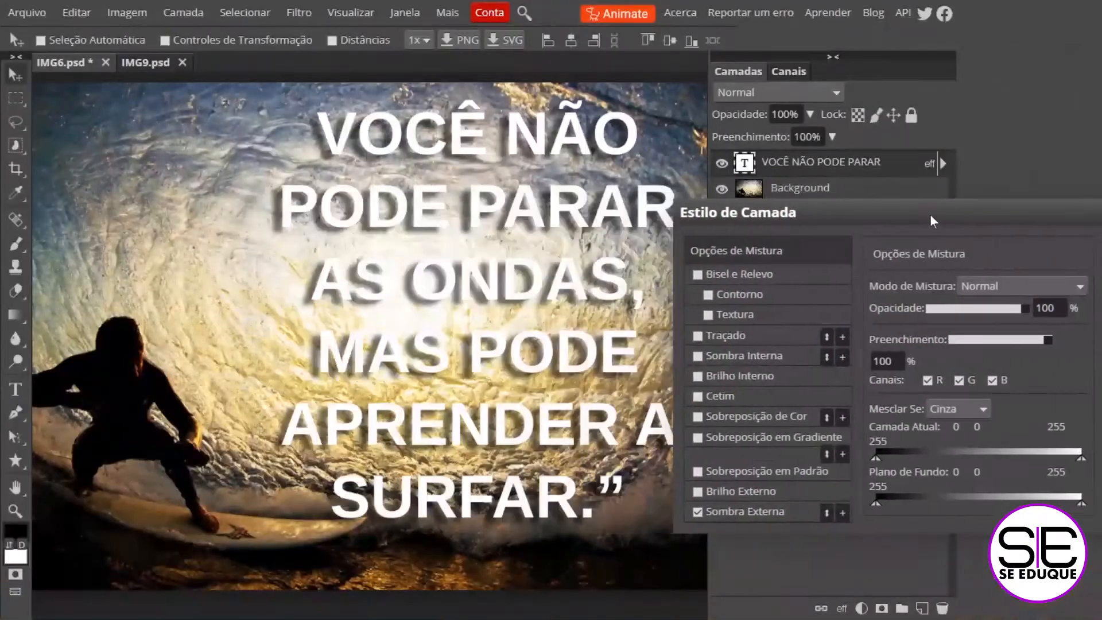
pyautogui.moveTo(930, 215); pyautogui.dragTo(884, 238)
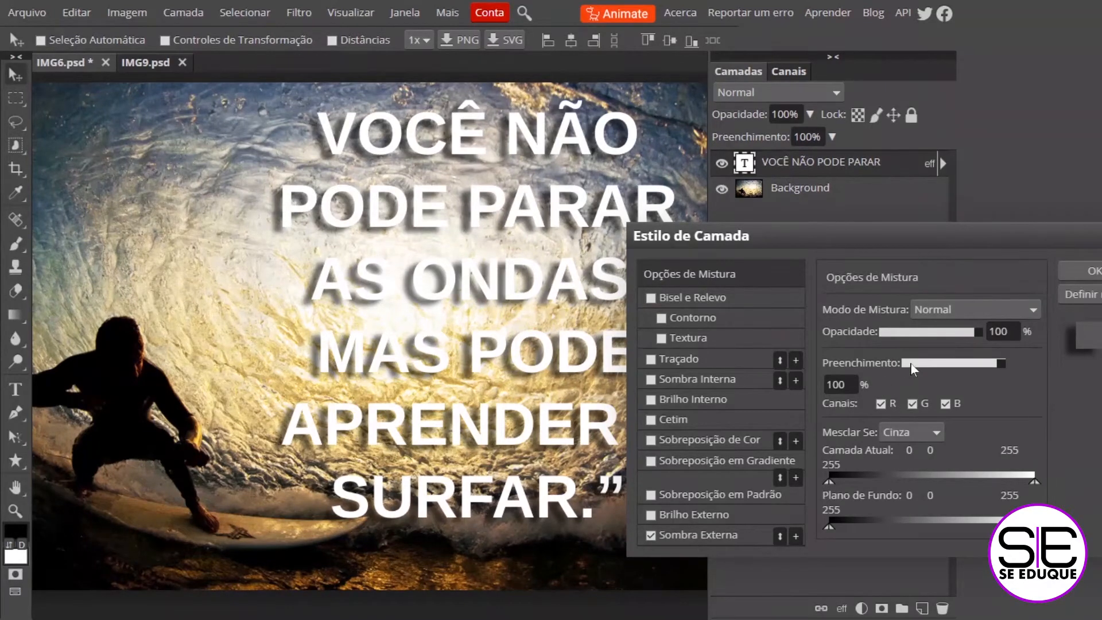
pyautogui.click(712, 536)
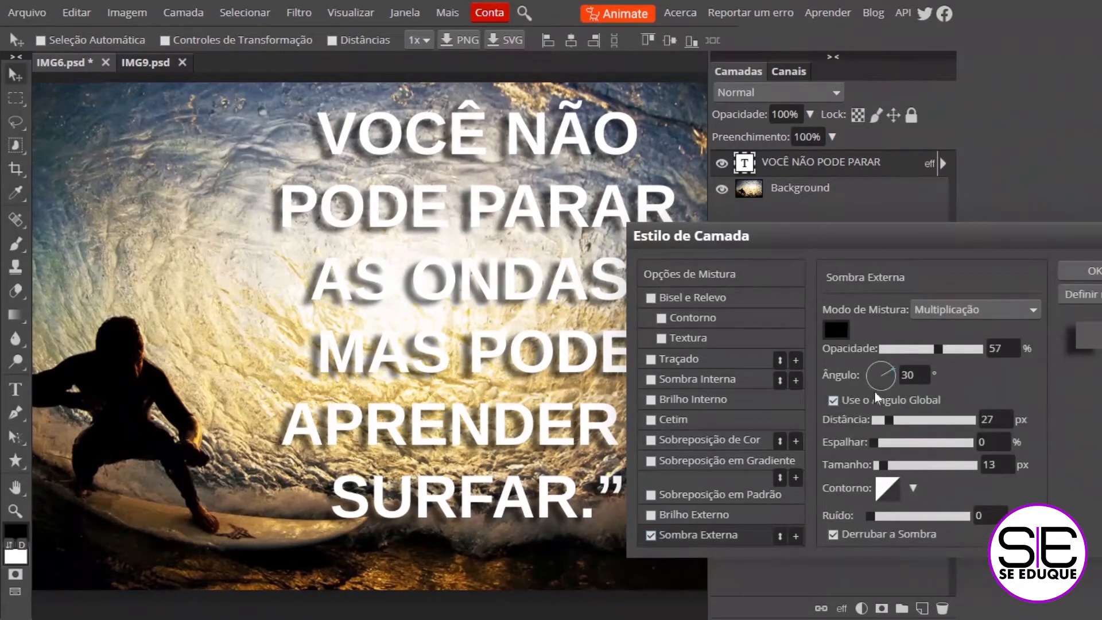
# Set the text shadow's opacity to 94% and its colour to the dark blue 2a313b sampled from the photo.
pyautogui.moveTo(939, 345); pyautogui.dragTo(974, 347)
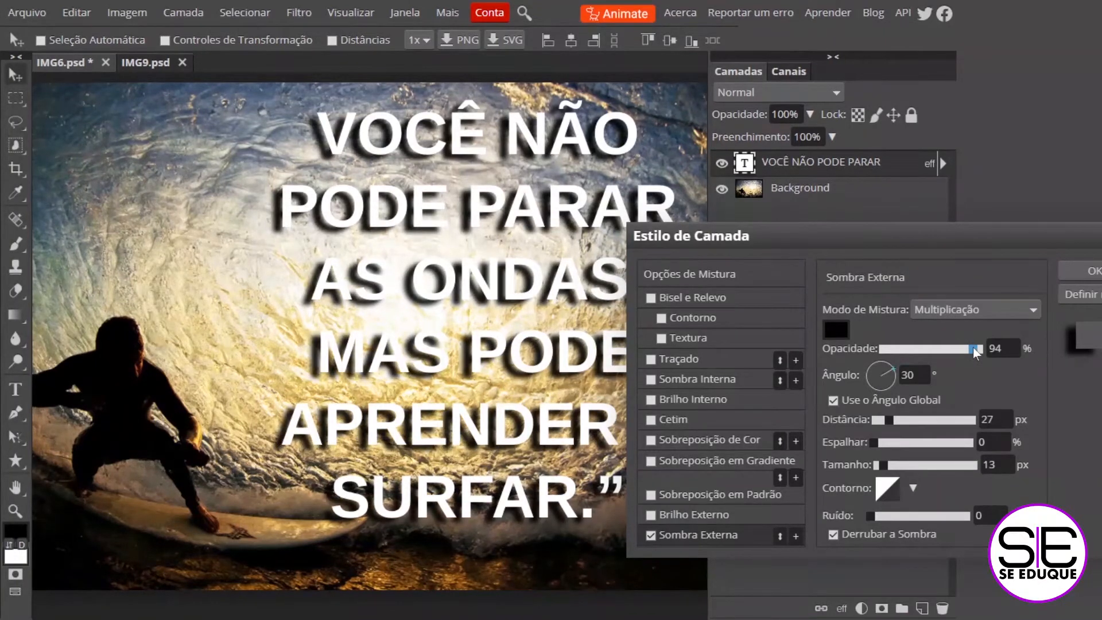
pyautogui.click(836, 330)
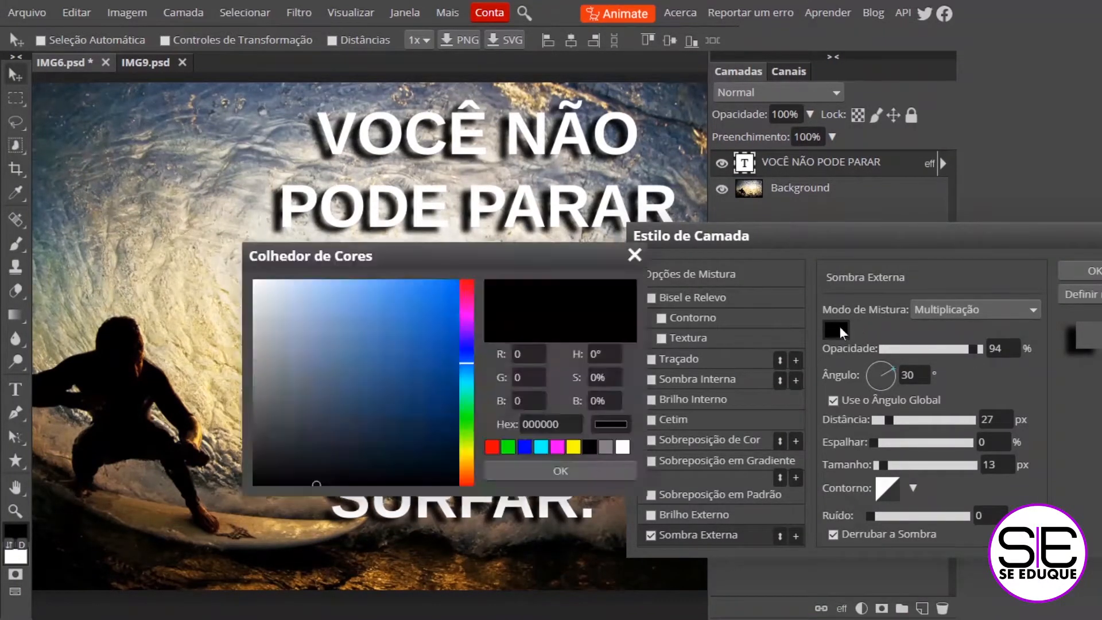
pyautogui.click(670, 98)
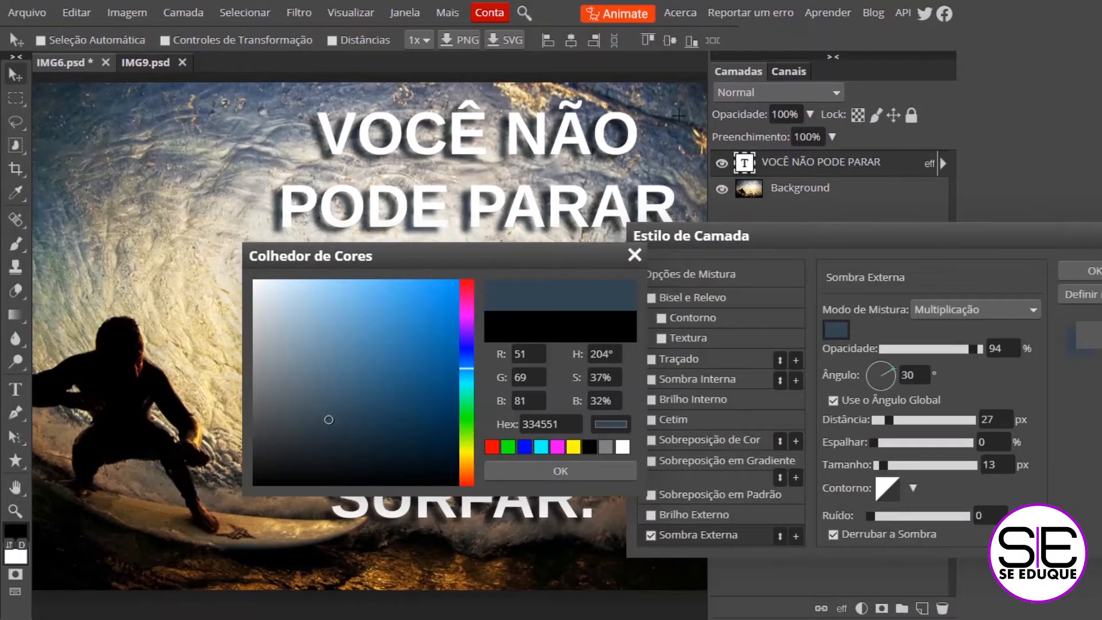
pyautogui.click(683, 123)
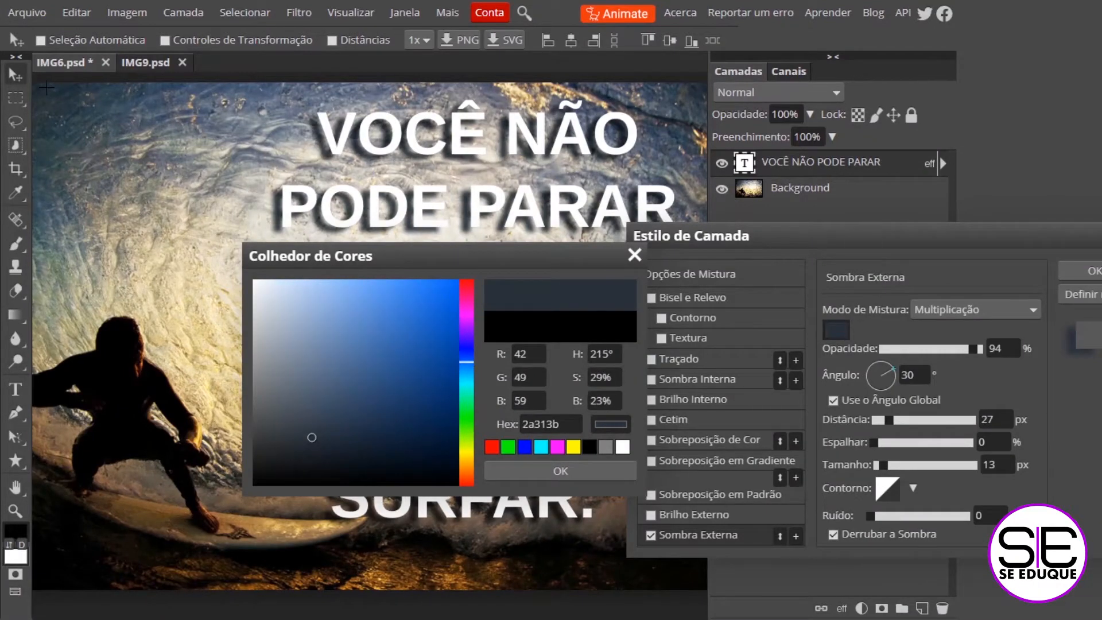
pyautogui.click(561, 471)
# Set the text shadow's opacity to 100% and its angle to 150°.
pyautogui.moveTo(974, 348); pyautogui.dragTo(990, 347)
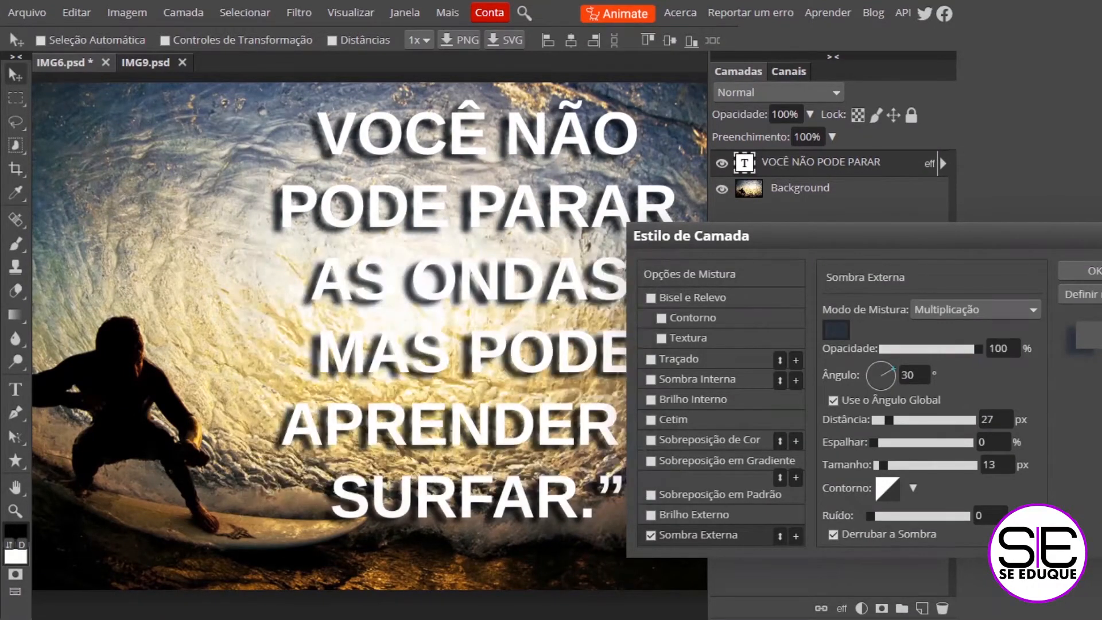
pyautogui.moveTo(891, 367); pyautogui.dragTo(870, 364)
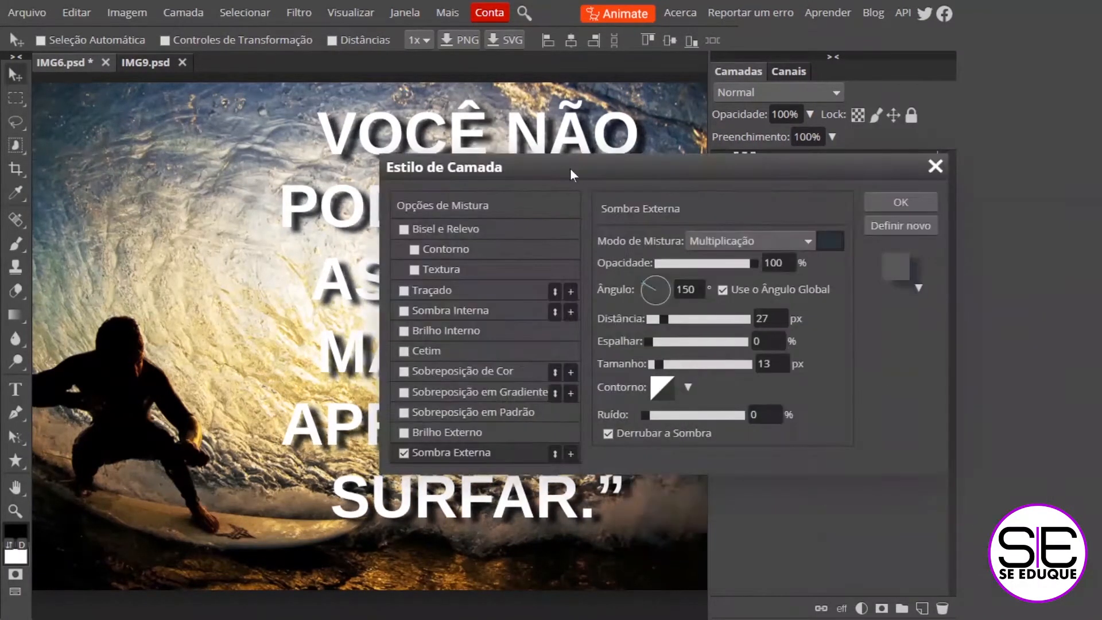
pyautogui.moveTo(570, 168); pyautogui.dragTo(676, 187)
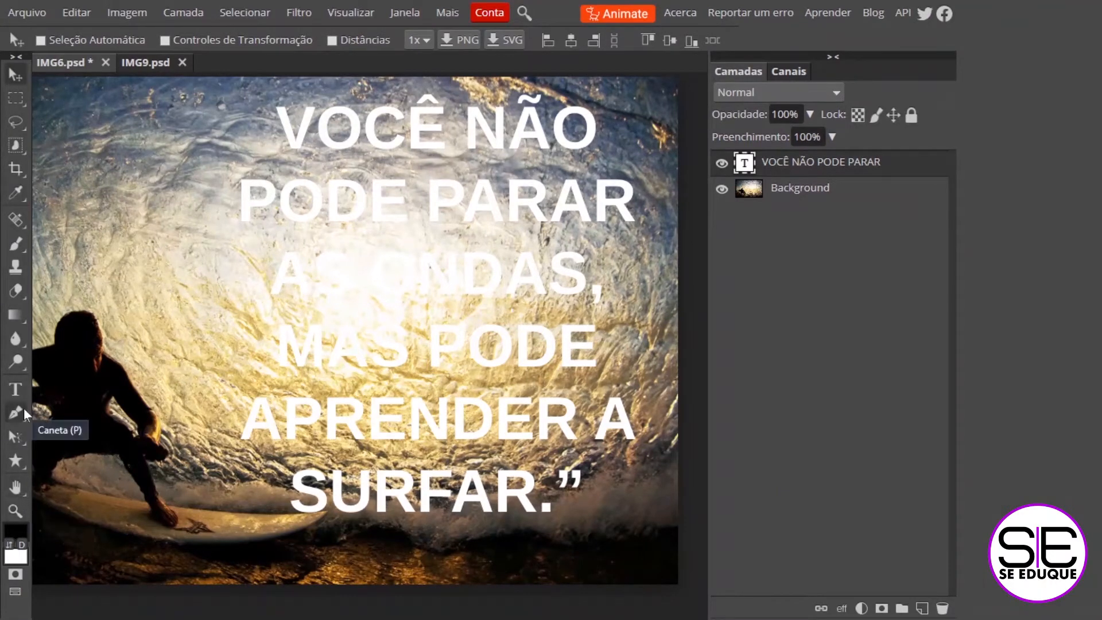
# Draw a dark blue rectangle covering the whole quote and place its layer between the text and the background.
pyautogui.press('u')
pyautogui.moveTo(231, 88); pyautogui.dragTo(668, 540)
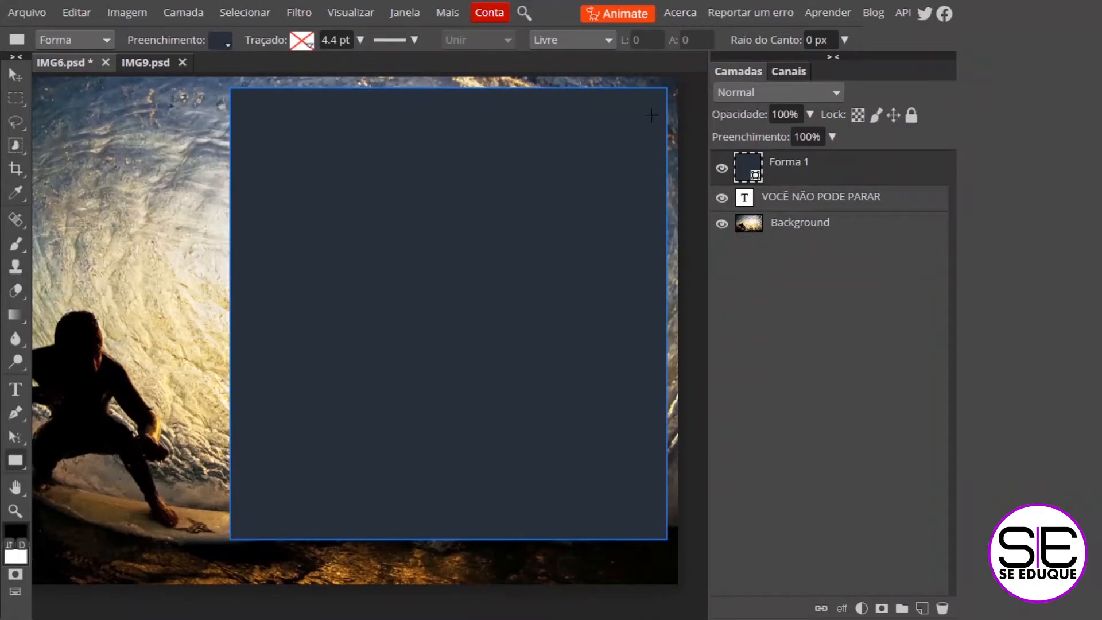
pyautogui.moveTo(805, 169); pyautogui.dragTo(805, 214)
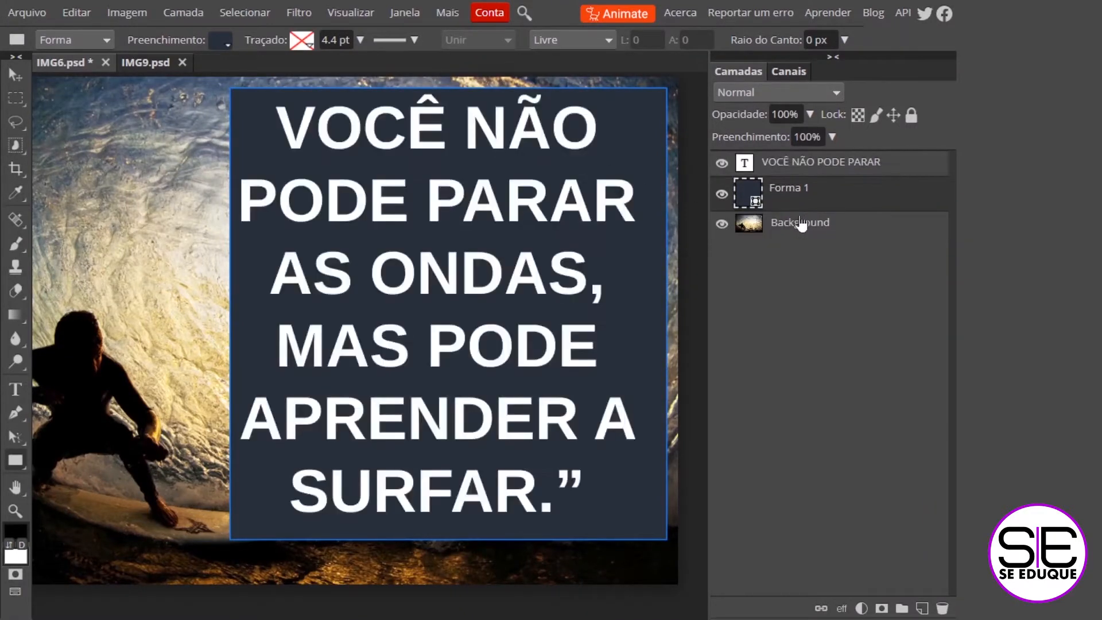
# Transform the rectangle, extending its left and top edges and trimming its bottom edge to frame the quote evenly.
pyautogui.press('v')
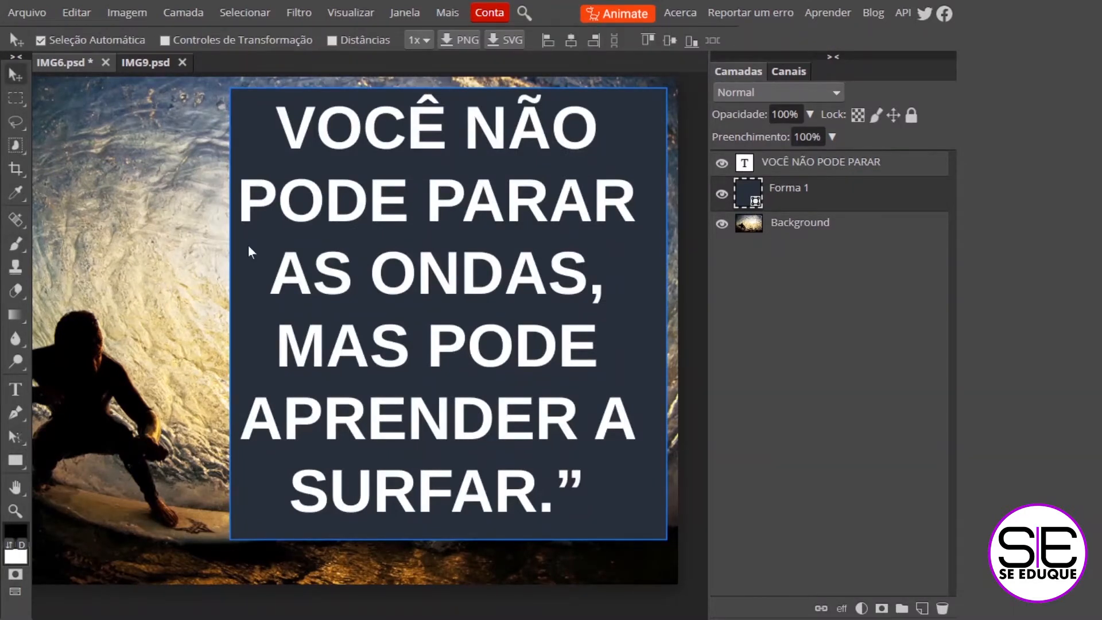
pyautogui.hotkey('ctrl', 't')
pyautogui.moveTo(230, 313); pyautogui.dragTo(211, 313)
pyautogui.moveTo(439, 88); pyautogui.dragTo(436, 100)
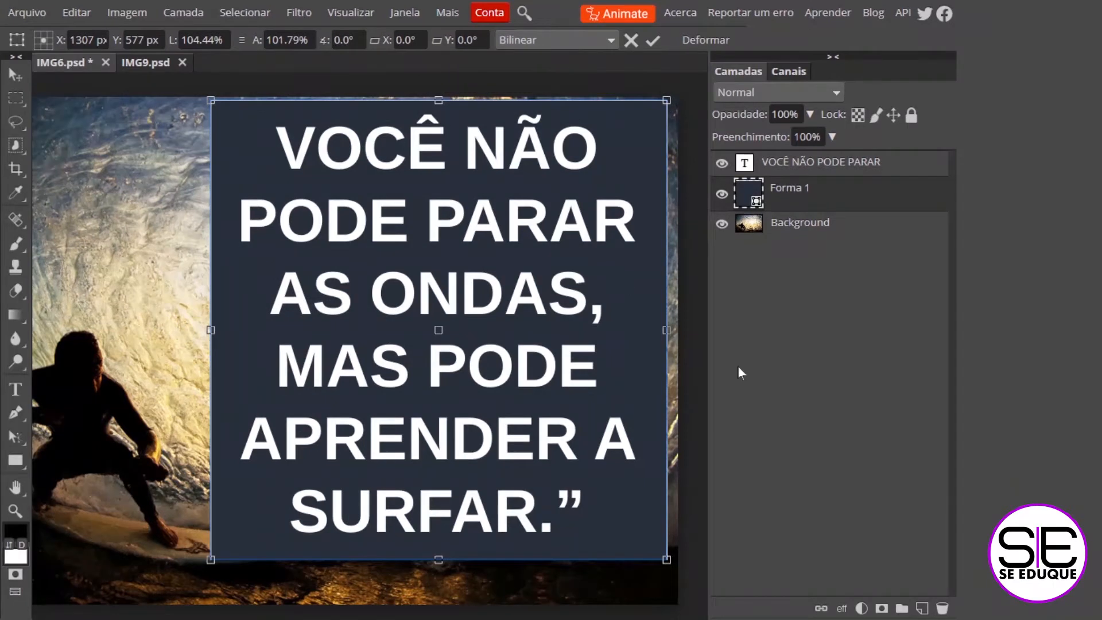
pyautogui.moveTo(435, 561); pyautogui.dragTo(438, 552)
pyautogui.press('Return')
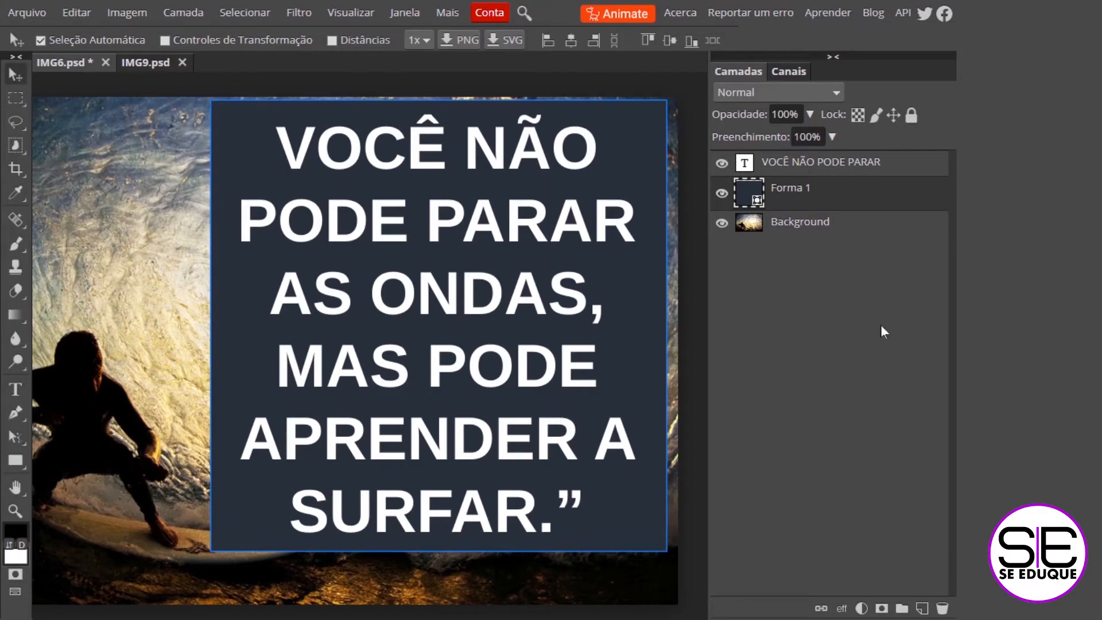
# Lower the rectangle layer's opacity to 59% so the wave shows through behind the quote.
pyautogui.click(810, 114)
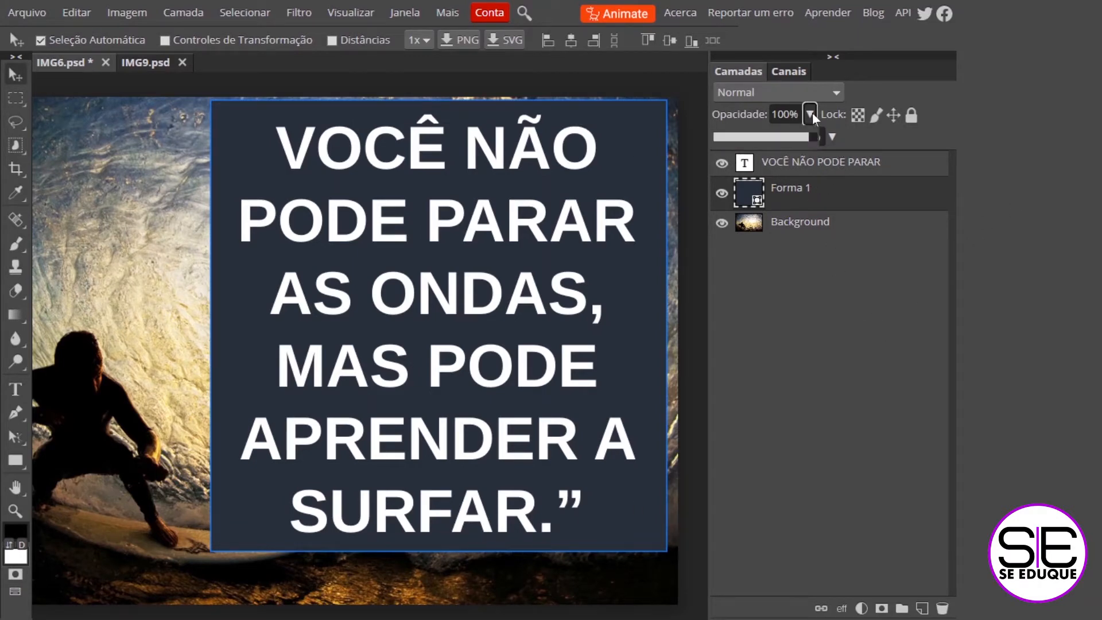
pyautogui.moveTo(811, 135); pyautogui.dragTo(783, 137)
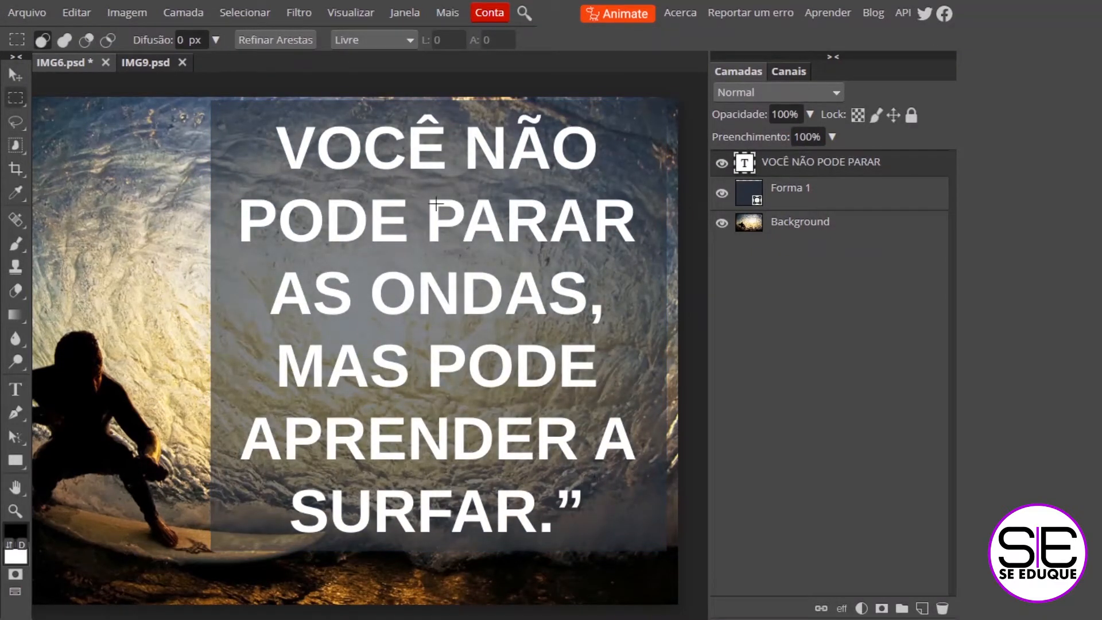
pyautogui.moveTo(154, 339); pyautogui.dragTo(198, 320)
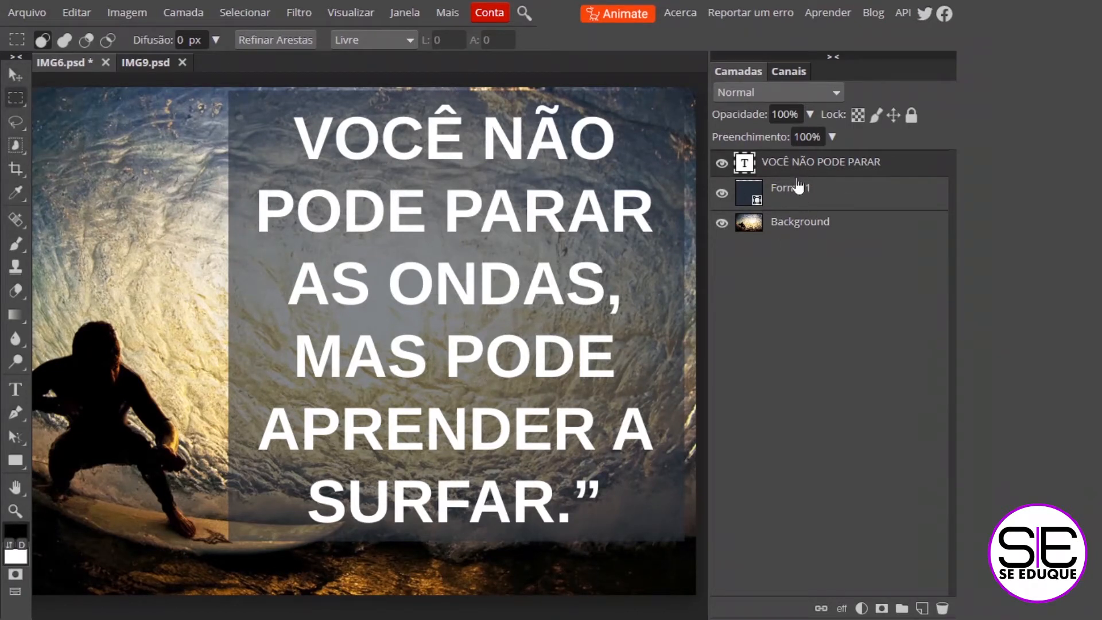
# Resize the semi-transparent rectangle so it frames only the first line of the quote, "VOCÊ NÃO".
pyautogui.click(789, 197)
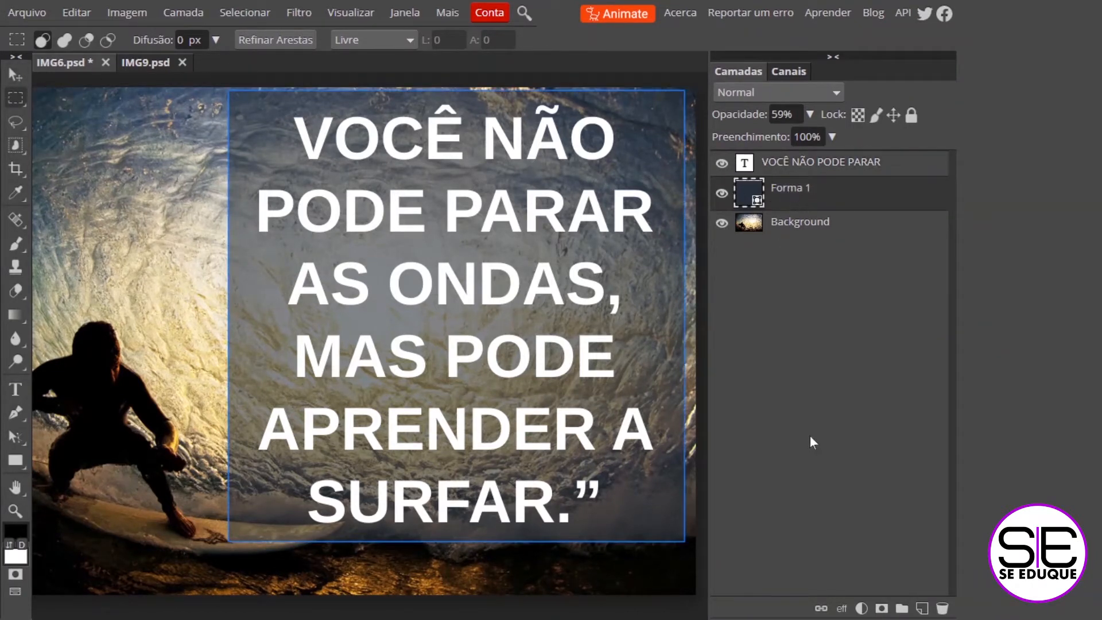
pyautogui.hotkey('ctrl', 'alt', 't')
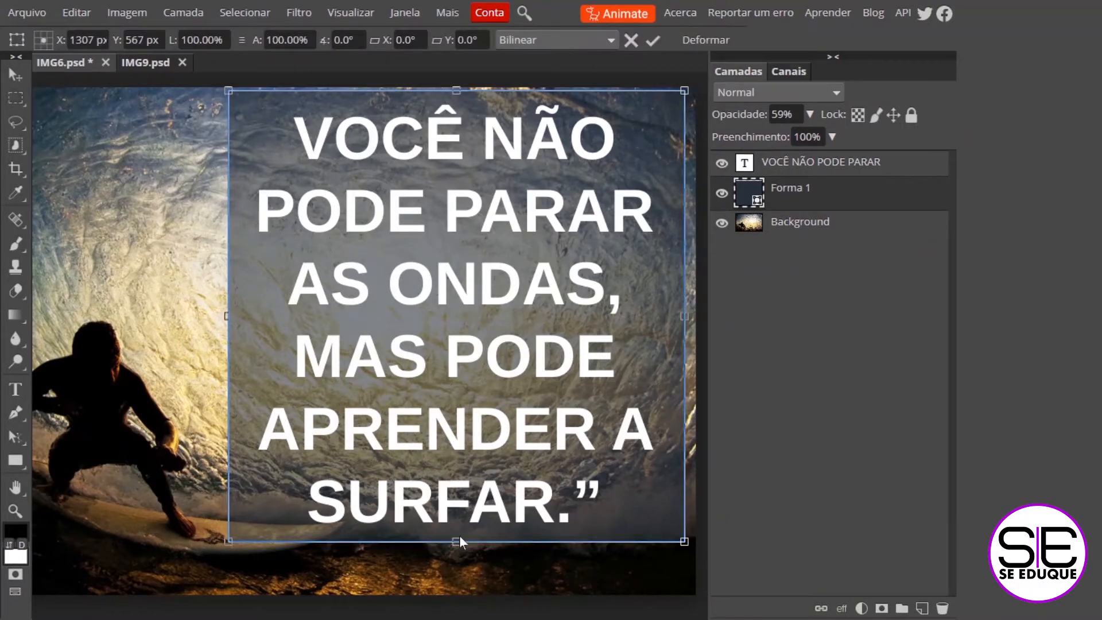
pyautogui.moveTo(456, 542); pyautogui.dragTo(471, 132)
pyautogui.moveTo(457, 95); pyautogui.dragTo(457, 99)
pyautogui.moveTo(229, 98); pyautogui.dragTo(282, 98)
pyautogui.moveTo(684, 135); pyautogui.dragTo(622, 134)
pyautogui.press('Return')
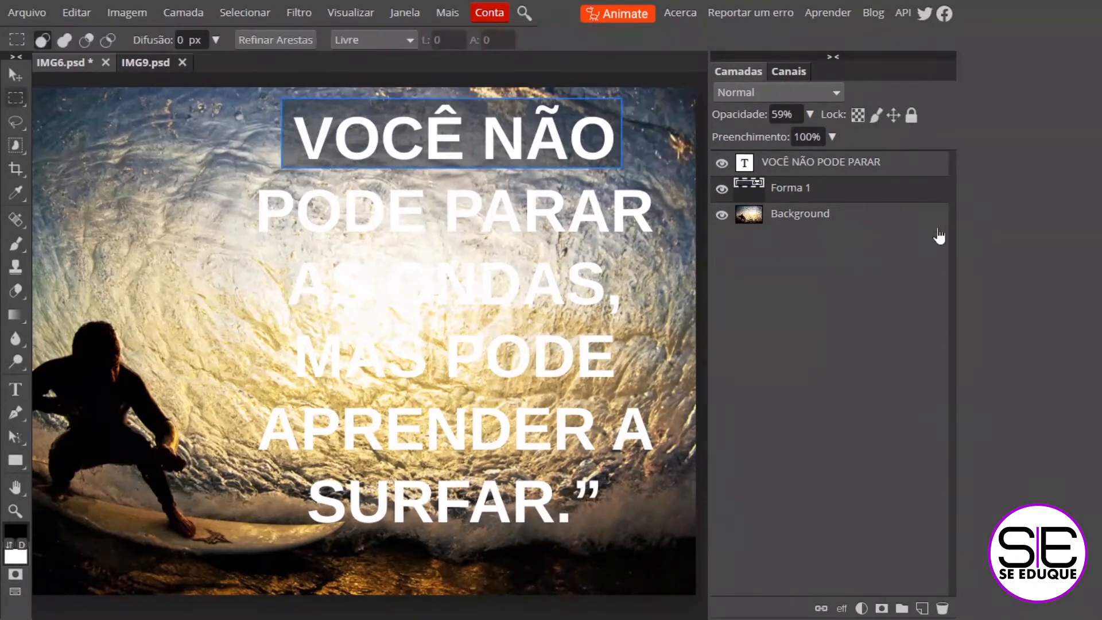
# Duplicate the semi-transparent rectangle, move the copy behind "PODE PARAR", and widen and shorten it to fit that line.
pyautogui.hotkey('ctrl', 'j')
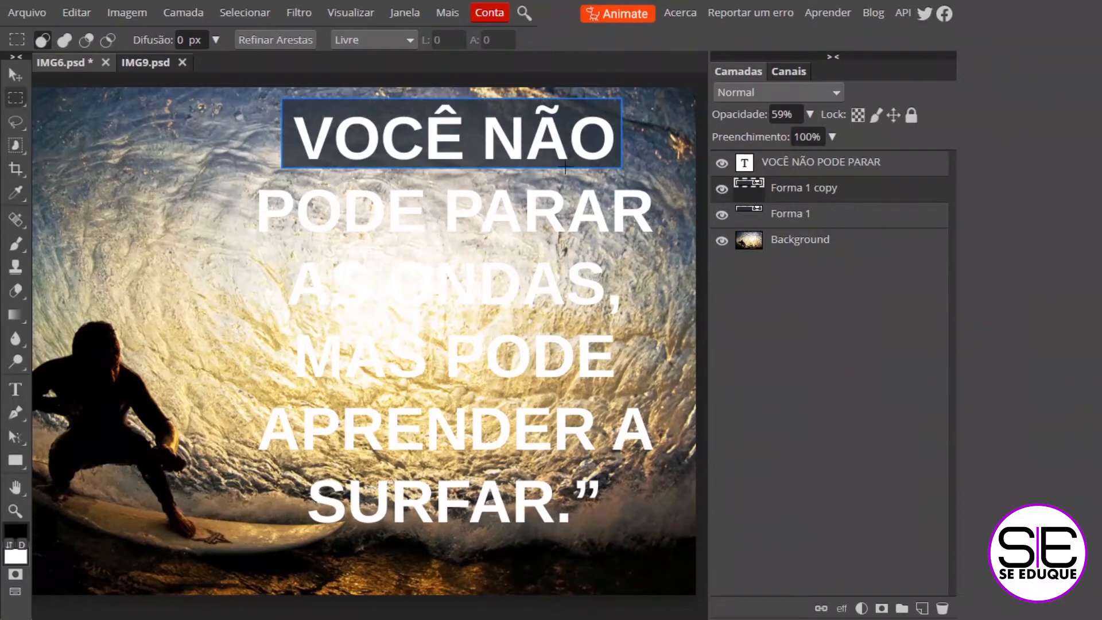
pyautogui.press('v')
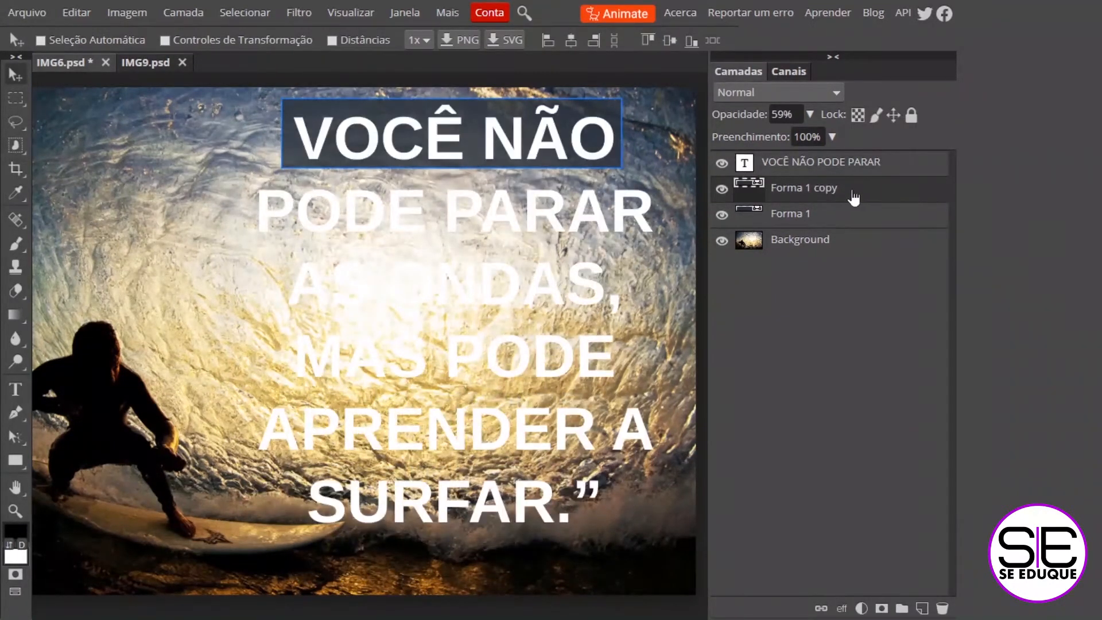
pyautogui.moveTo(472, 149); pyautogui.dragTo(441, 230)
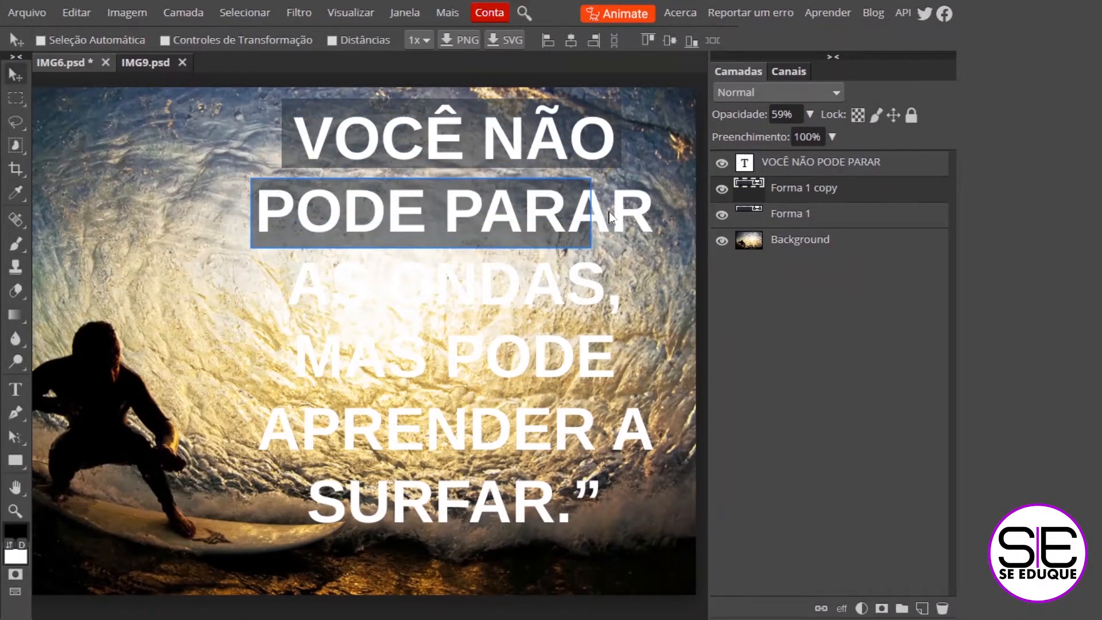
pyautogui.hotkey('alt', 'ctrl', 't')
pyautogui.moveTo(591, 212); pyautogui.dragTo(661, 215)
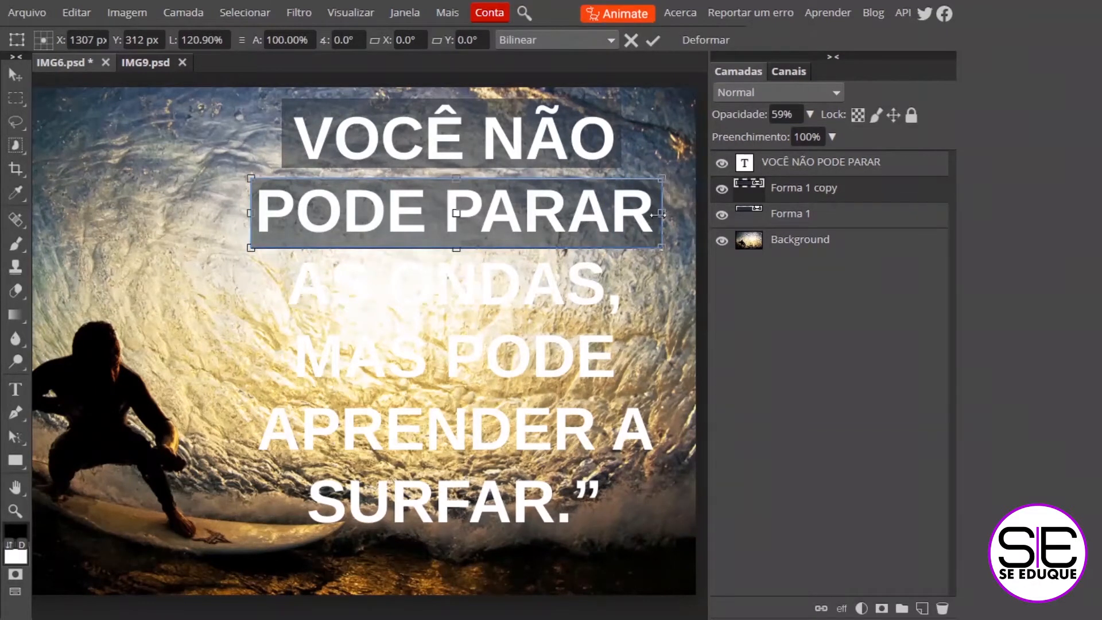
pyautogui.moveTo(457, 248); pyautogui.dragTo(457, 243)
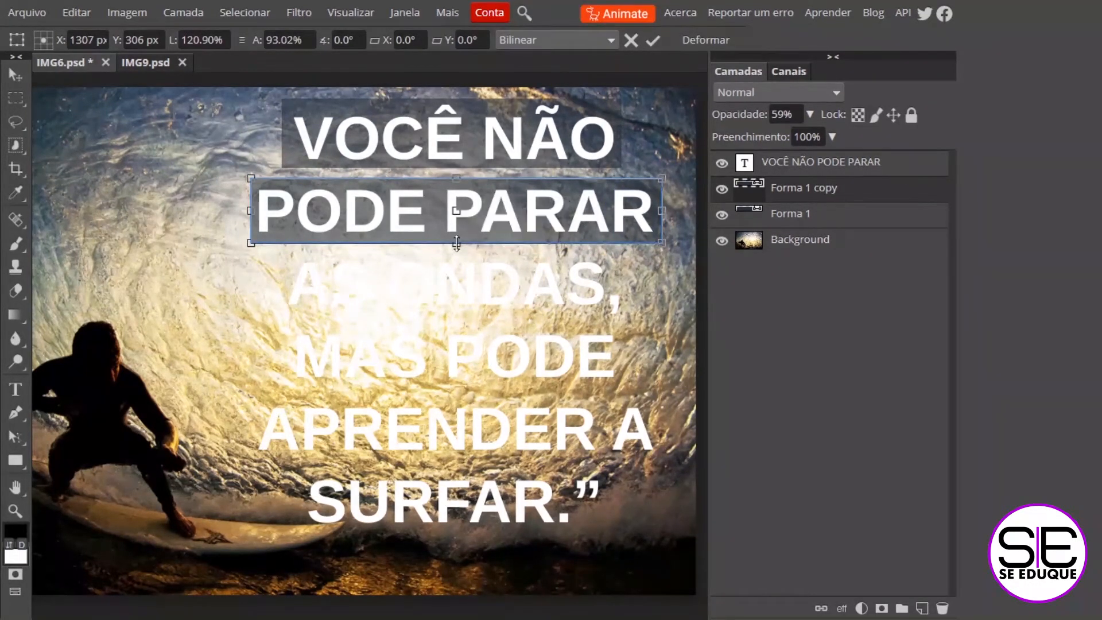
pyautogui.click(654, 41)
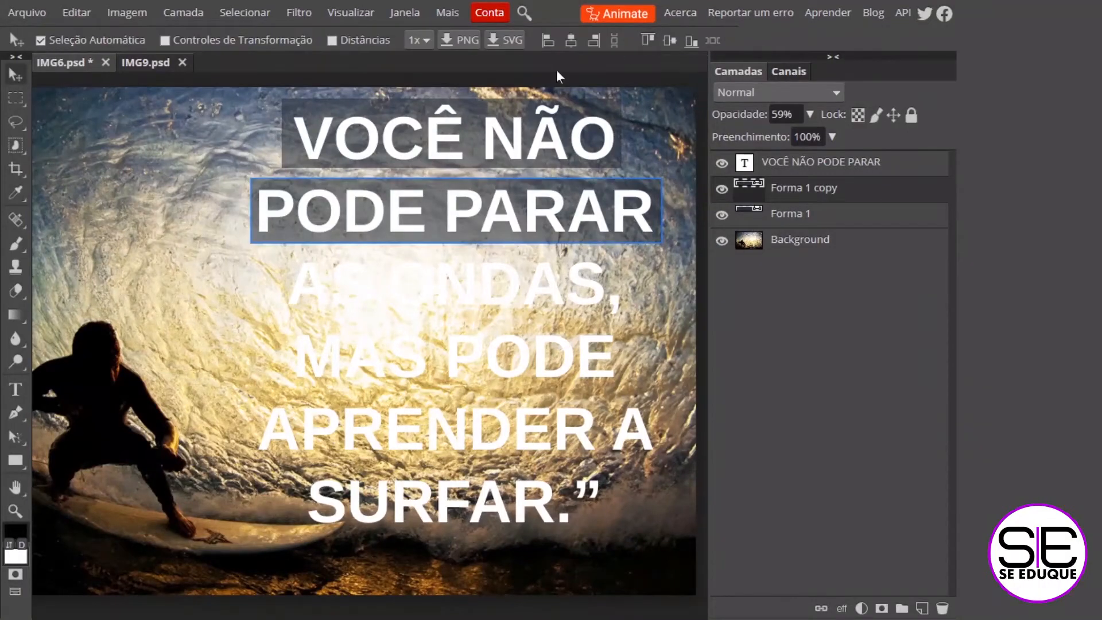
# Duplicate the "PODE PARAR" rectangle, move the copy behind "AS ONDAS," and narrow it to fit that line.
pyautogui.click(81, 12)
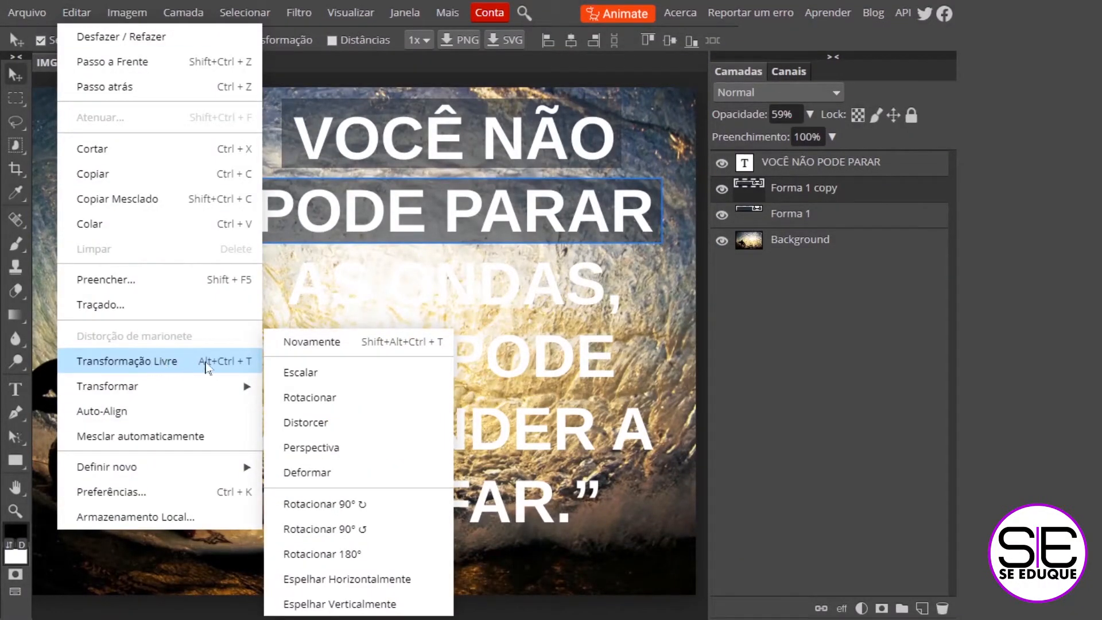
pyautogui.click(806, 199)
pyautogui.hotkey('ctrl', 'j')
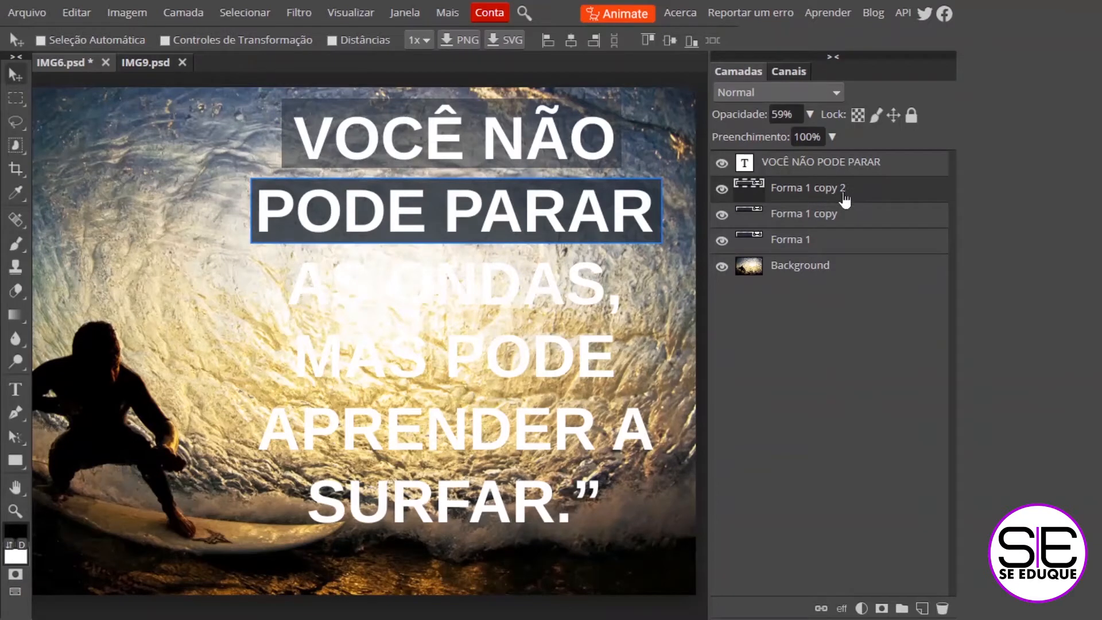
pyautogui.click(13, 74)
pyautogui.moveTo(632, 235); pyautogui.dragTo(604, 279)
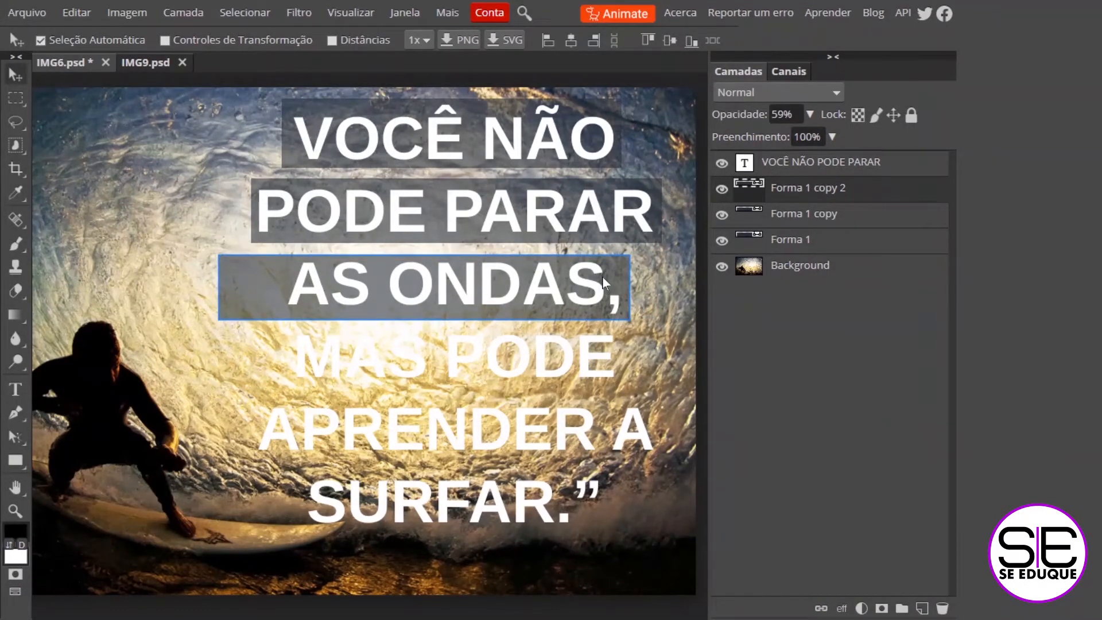
pyautogui.hotkey('ctrl', 'alt', 't')
pyautogui.moveTo(220, 281); pyautogui.dragTo(278, 275)
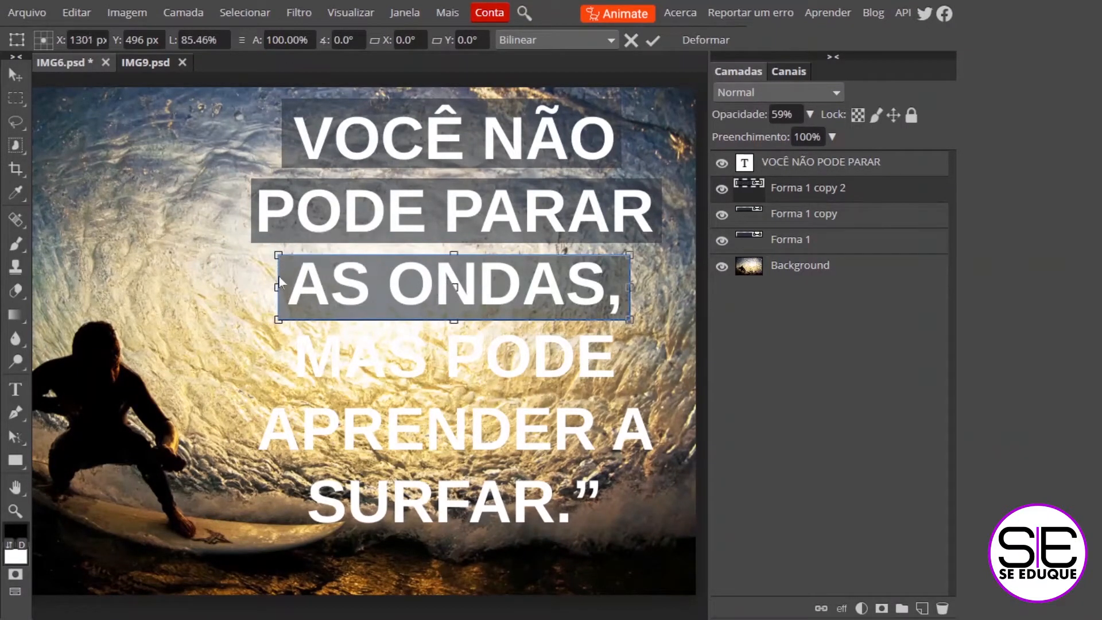
pyautogui.press('Return')
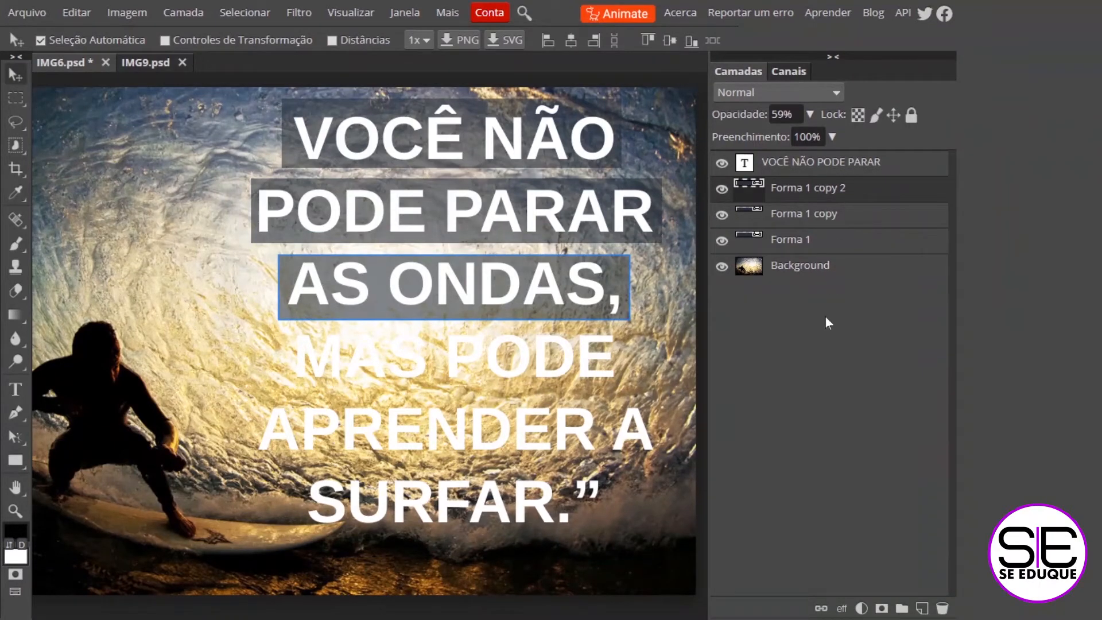
# Duplicate the "AS ONDAS," rectangle, move the copy behind "MAS PODE" and narrow both sides to fit that line.
pyautogui.hotkey('ctrl', 'j')
pyautogui.moveTo(372, 310); pyautogui.dragTo(371, 374)
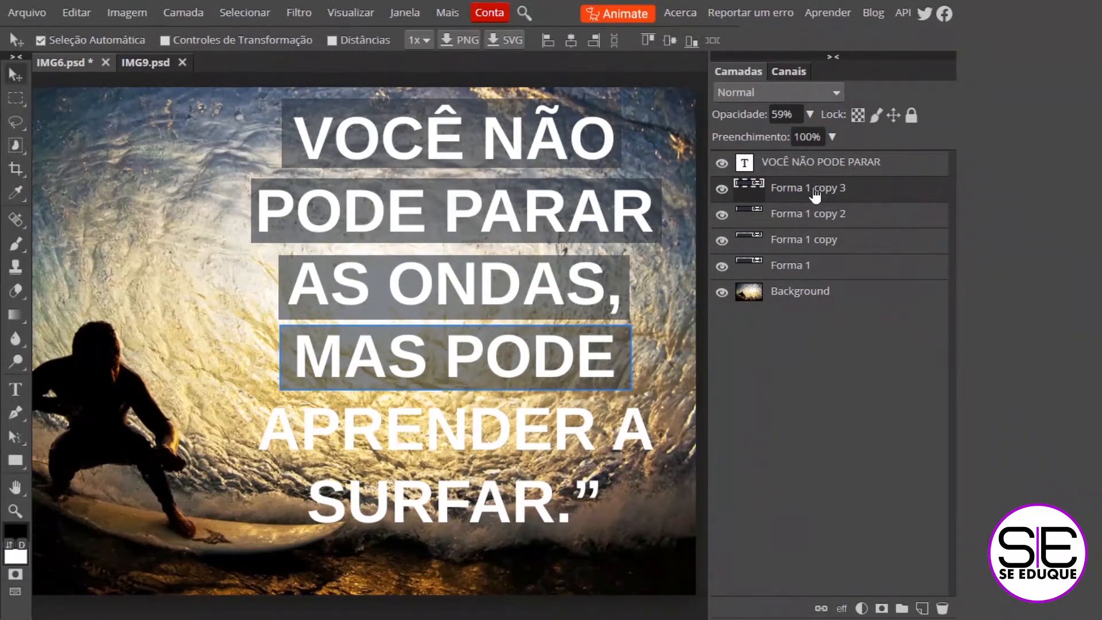
pyautogui.hotkey('ctrl', 'alt', 't')
pyautogui.moveTo(631, 357); pyautogui.dragTo(620, 357)
pyautogui.moveTo(280, 357); pyautogui.dragTo(292, 356)
pyautogui.press('Return')
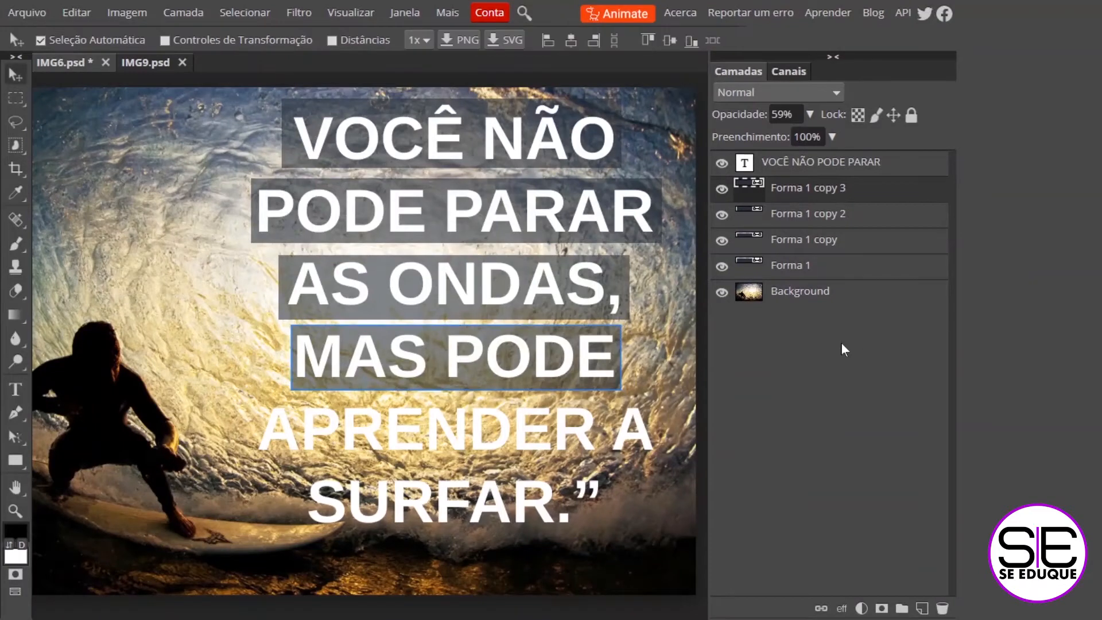
# Duplicate the "MAS PODE" rectangle, move the copy behind "APRENDER A" and widen it to fit that line.
pyautogui.hotkey('ctrl', 'j')
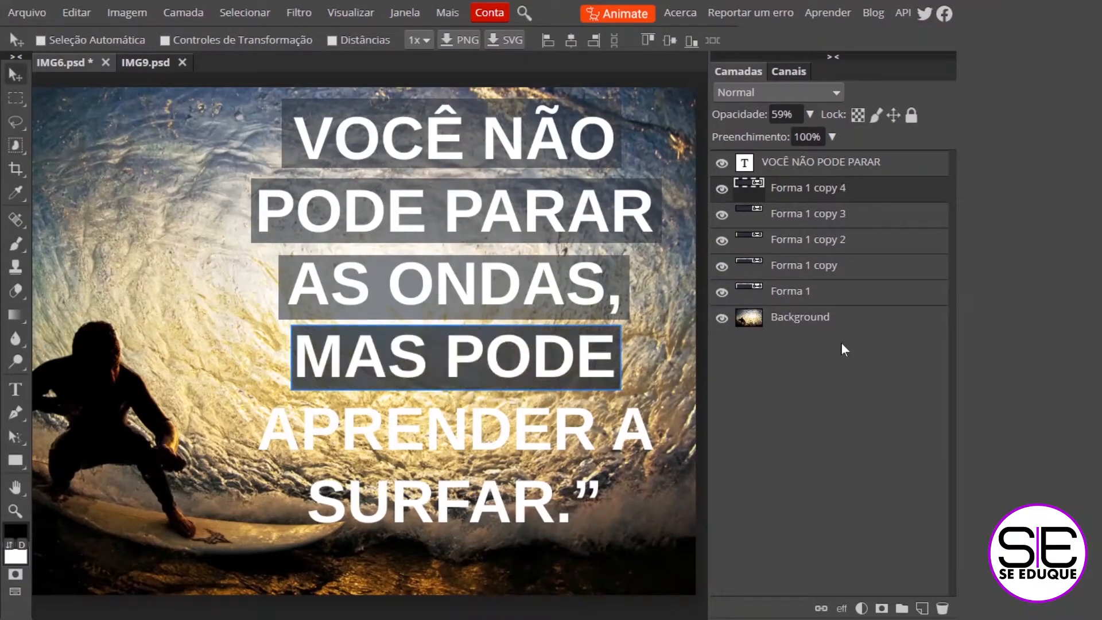
pyautogui.moveTo(432, 358); pyautogui.dragTo(393, 430)
pyautogui.hotkey('ctrl', 't')
pyautogui.moveTo(582, 430); pyautogui.dragTo(658, 442)
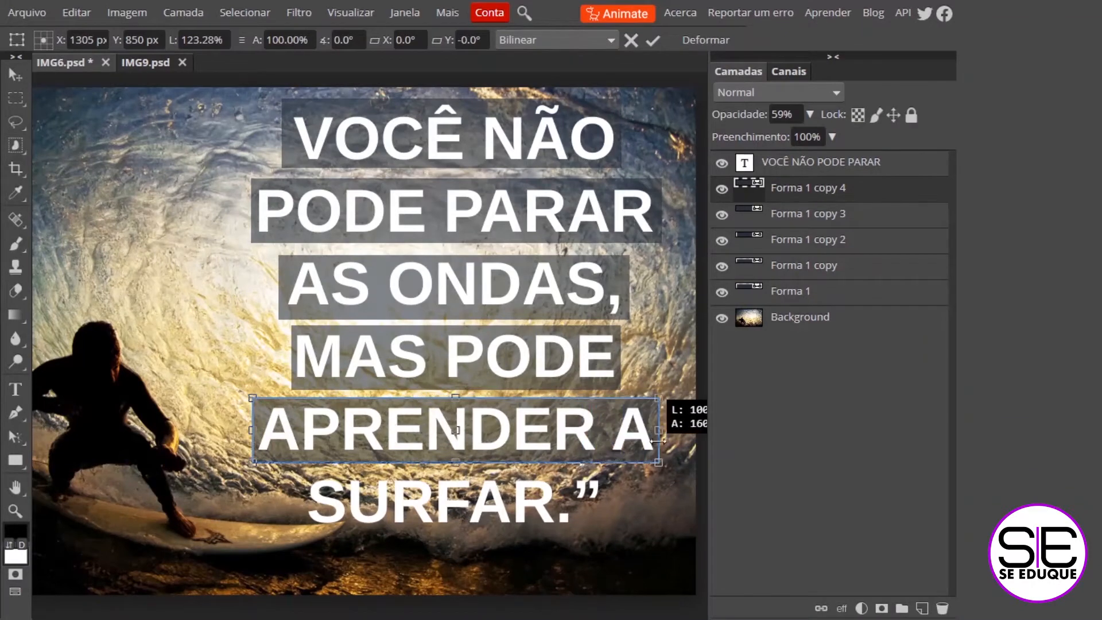
pyautogui.press('Return')
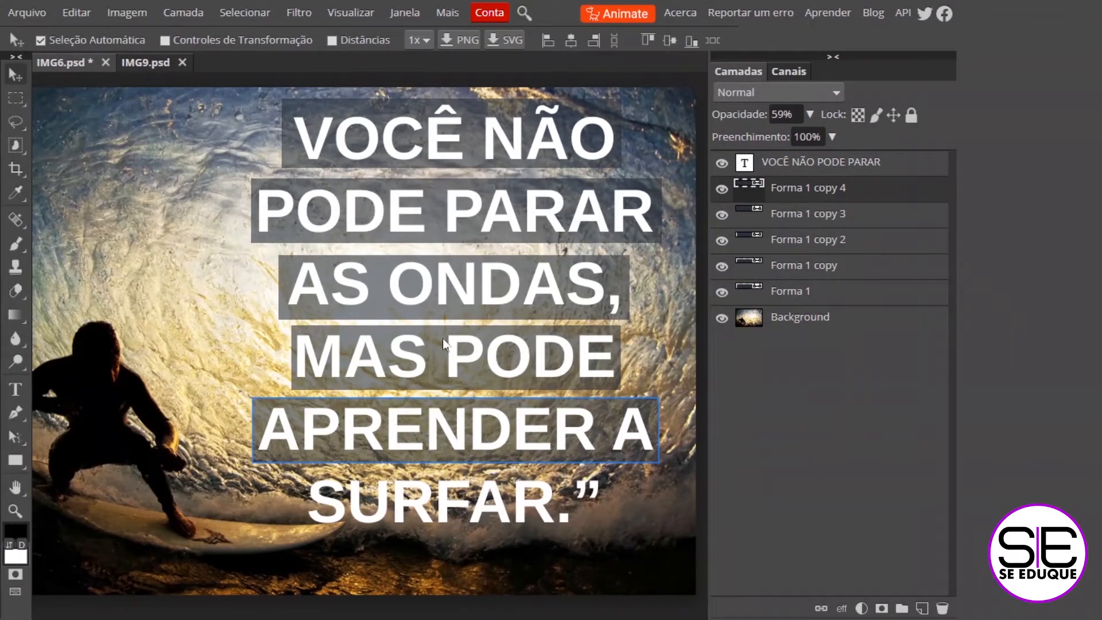
# Duplicate the "MAS PODE" rectangle again, move the copy behind "SURFAR.”" and narrow it to fit that last line.
pyautogui.click(779, 217)
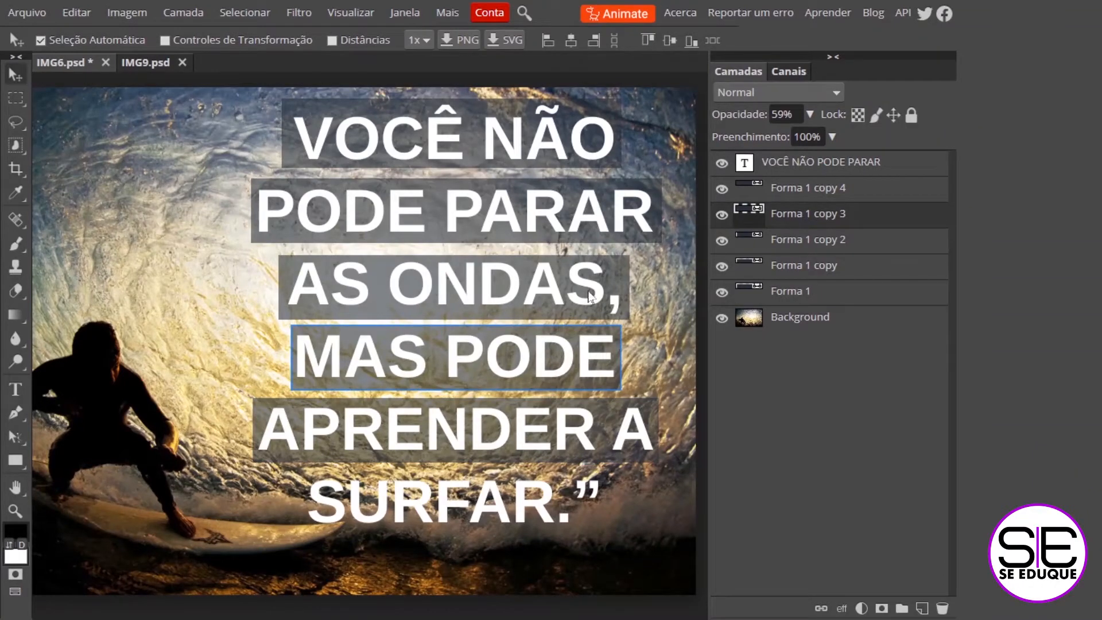
pyautogui.click(725, 215)
pyautogui.click(724, 216)
pyautogui.hotkey('ctrl', 'j')
pyautogui.moveTo(430, 357); pyautogui.dragTo(442, 506)
pyautogui.hotkey('ctrl', 'alt', 't')
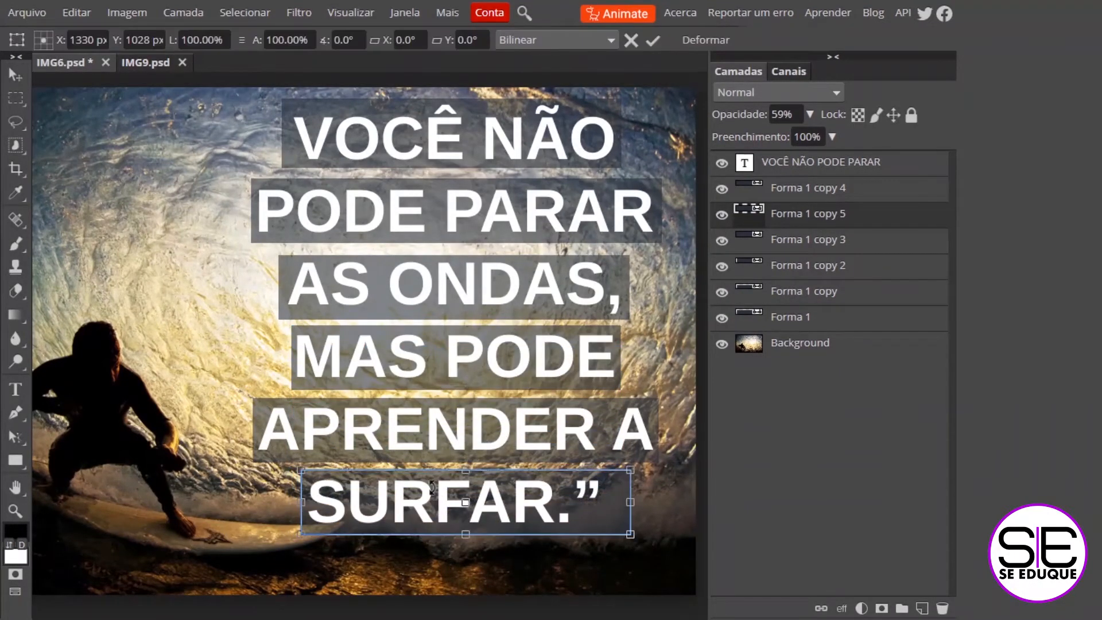
pyautogui.moveTo(631, 503); pyautogui.dragTo(607, 503)
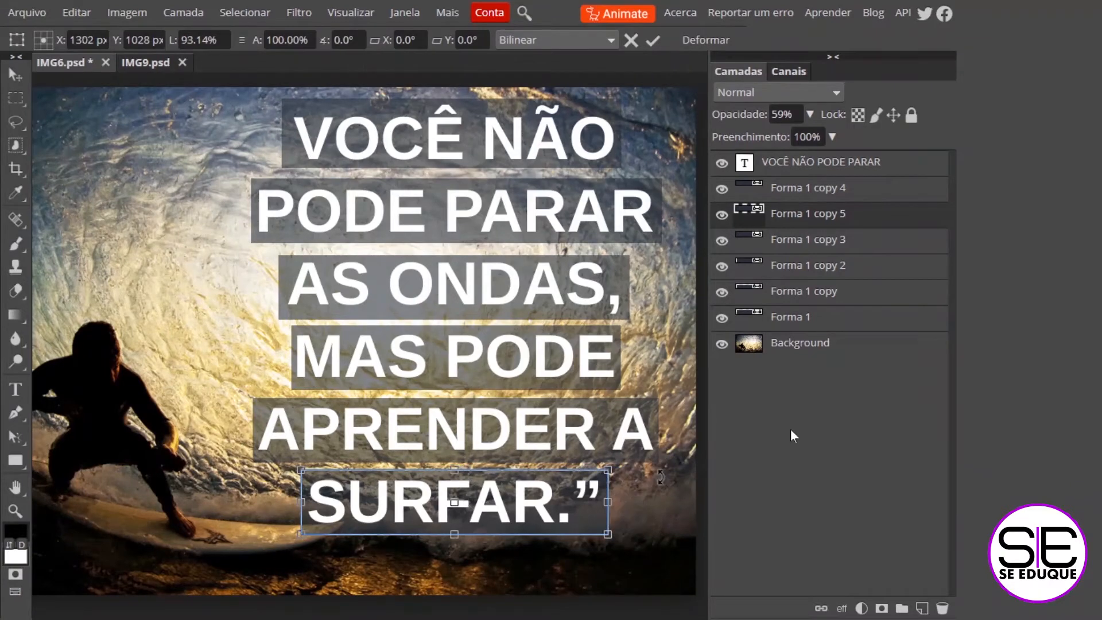
# Duplicate the quote's text layer and hide the upper copy as a spare.
pyautogui.click(862, 164)
pyautogui.moveTo(666, 297)
pyautogui.mouseDown()
pyautogui.moveTo(619, 318)
pyautogui.moveTo(650, 290)
pyautogui.mouseUp()
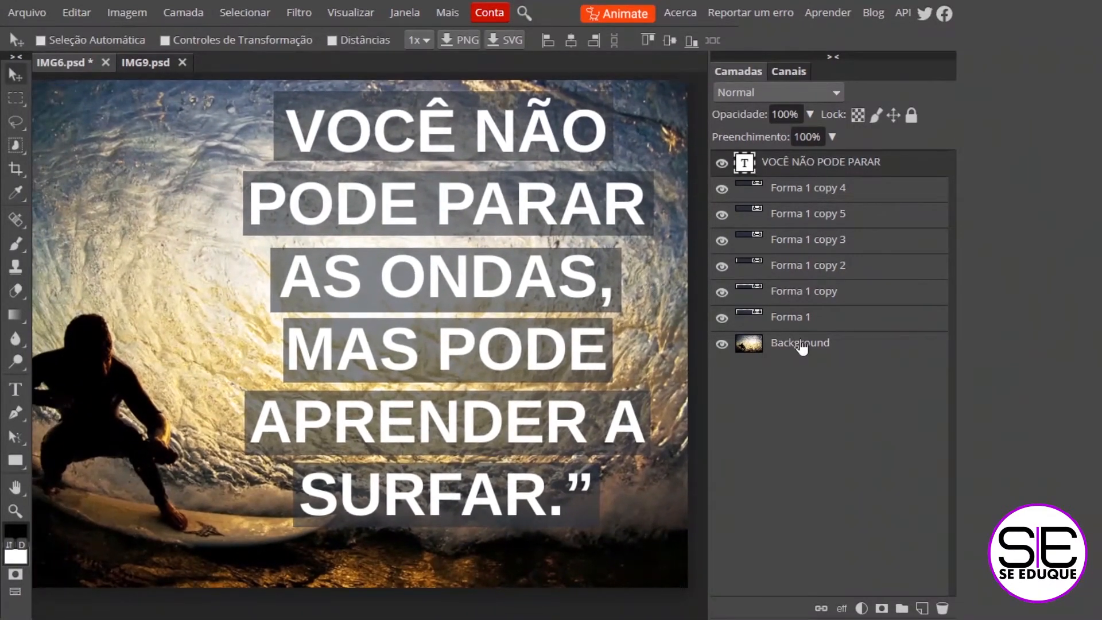
pyautogui.click(825, 192)
pyautogui.click(798, 170)
pyautogui.hotkey('ctrl', 'j')
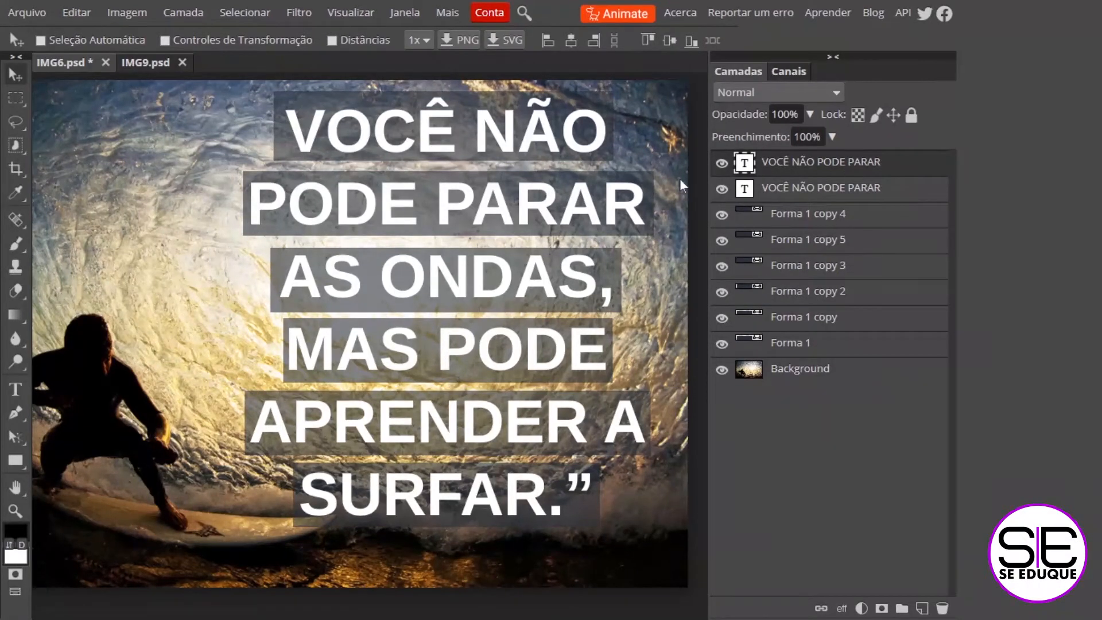
pyautogui.click(723, 163)
# Group the visible quote text layer and its six rectangle layers into one folder and check the folder's contents.
pyautogui.click(822, 190)
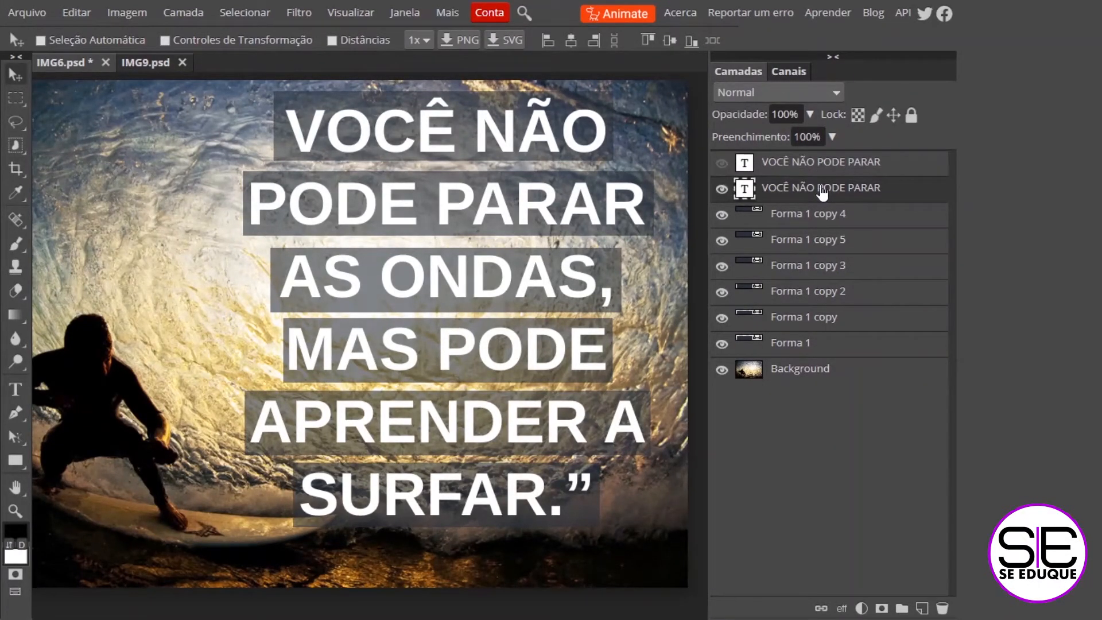
pyautogui.keyDown('shift'); pyautogui.click(798, 346); pyautogui.keyUp('shift')
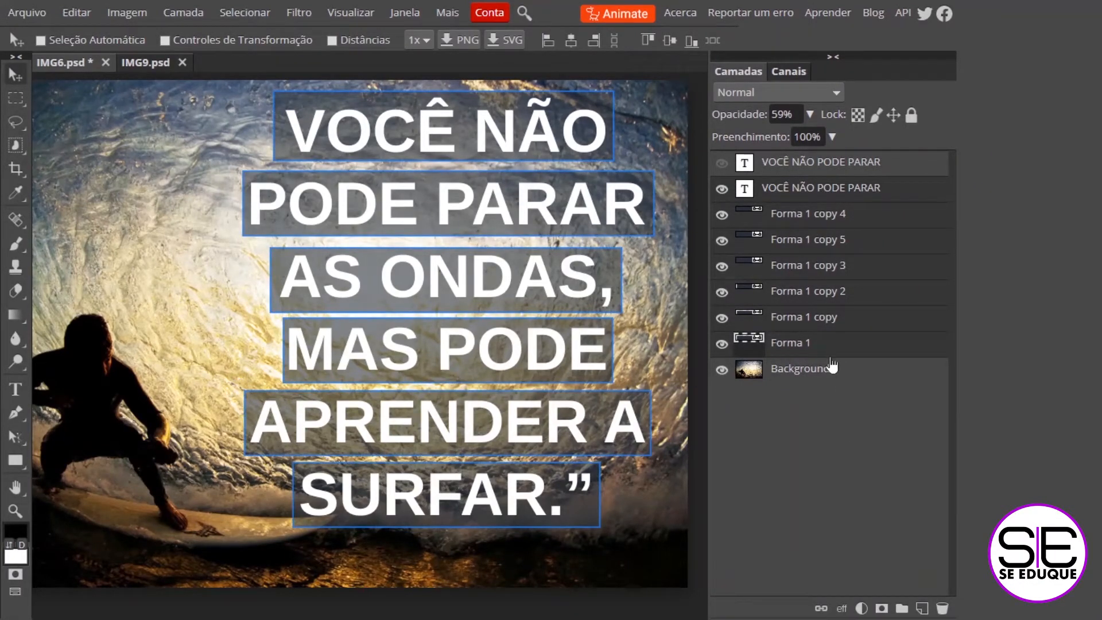
pyautogui.moveTo(783, 347); pyautogui.dragTo(903, 612)
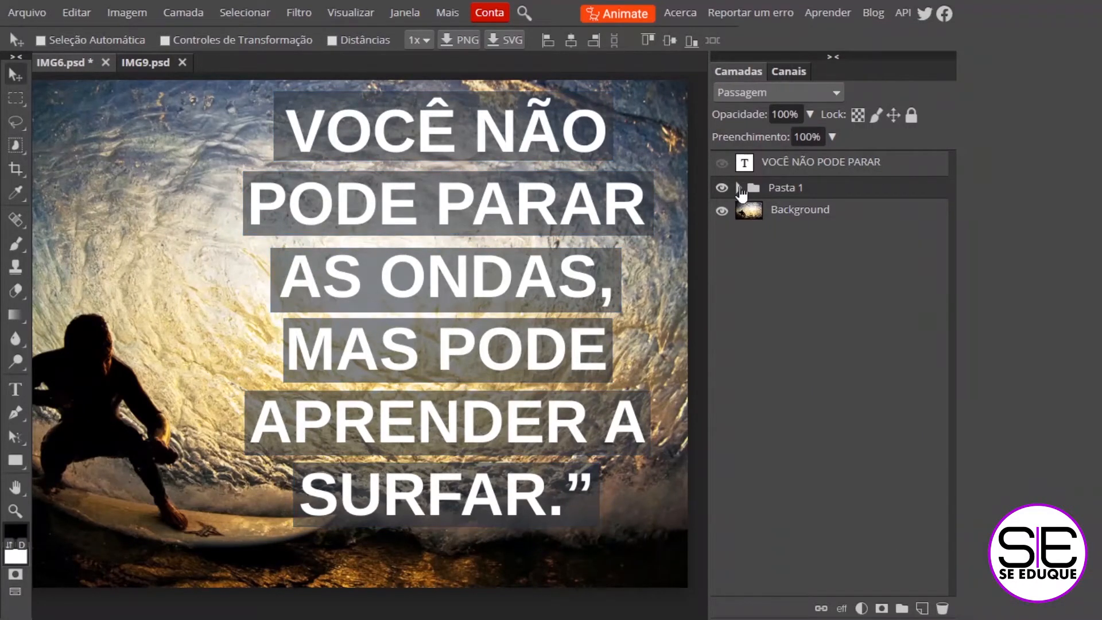
pyautogui.click(739, 188)
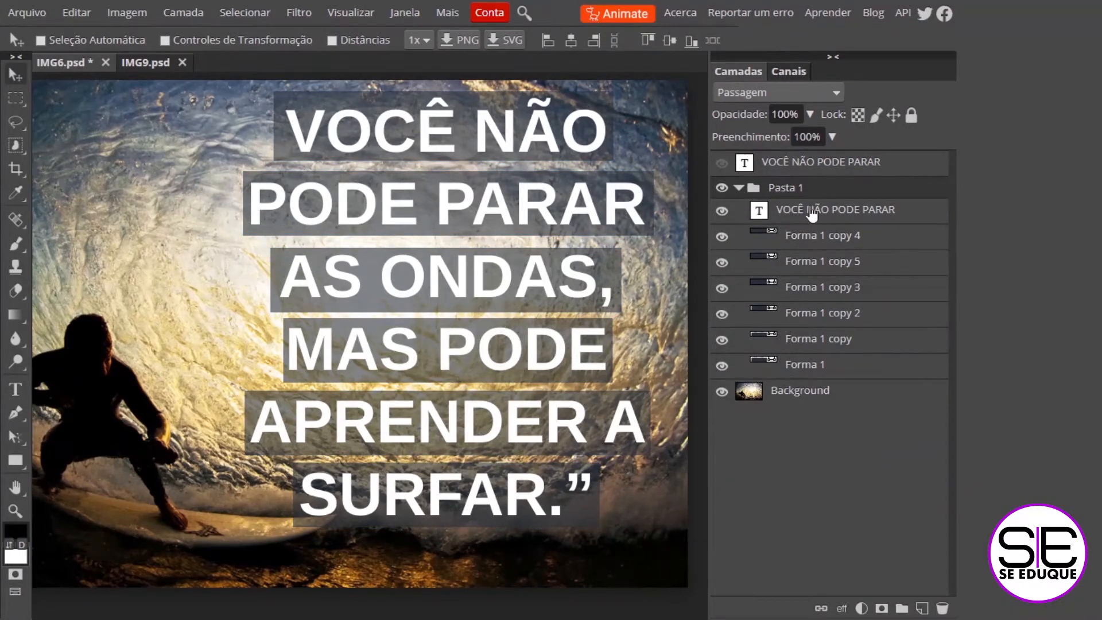
pyautogui.click(739, 188)
# Rename the folder holding the quote and rectangles as REALCE 01.
pyautogui.doubleClick(790, 187)
pyautogui.press('Return')
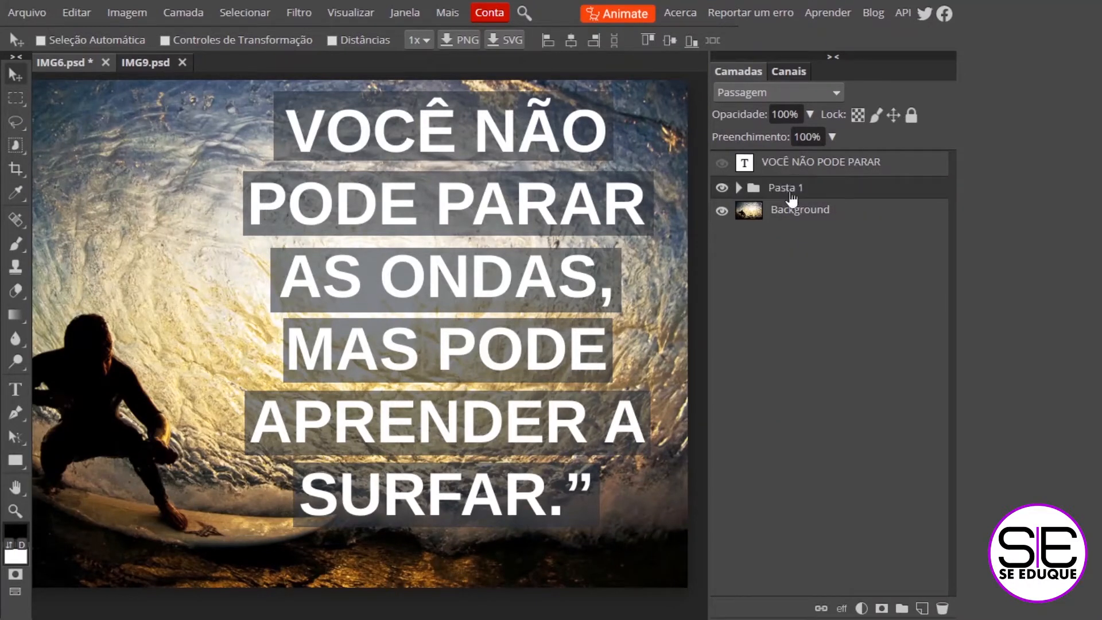
pyautogui.doubleClick(791, 194)
pyautogui.write('REALCE 01')
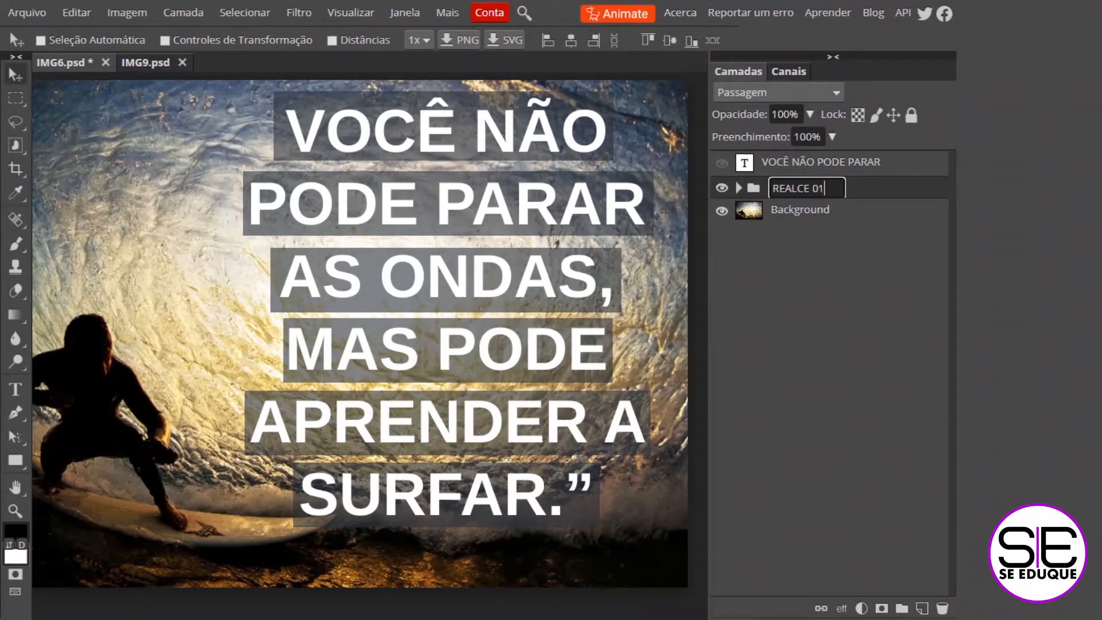
pyautogui.press('Return')
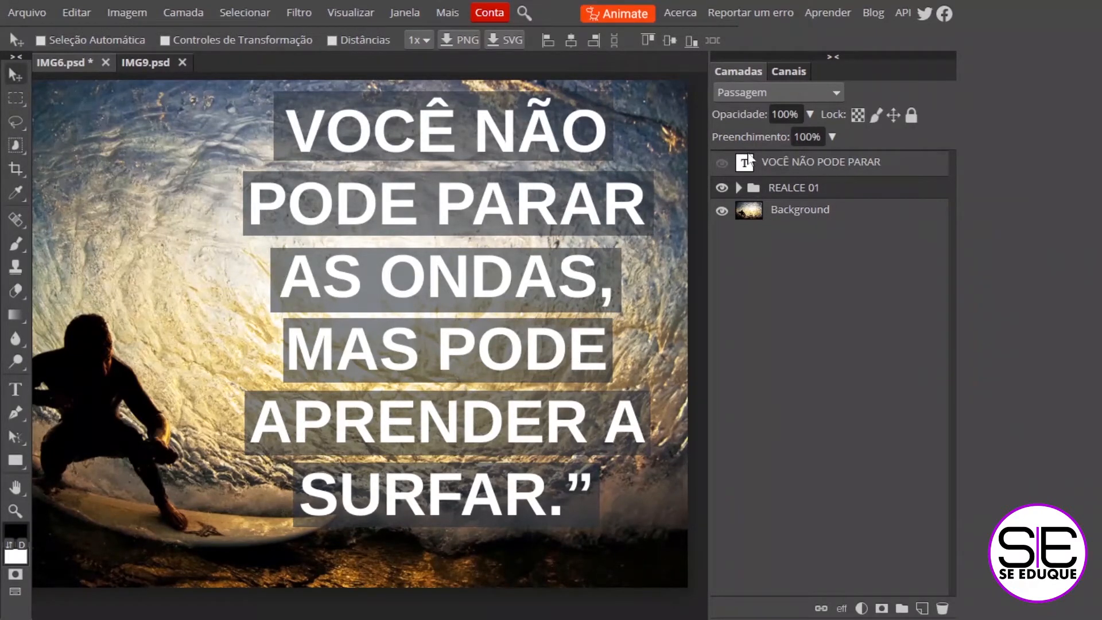
# Check the layers inside the REALCE 01 folder, then move the whole folder slightly down and to the right on the photo.
pyautogui.click(739, 188)
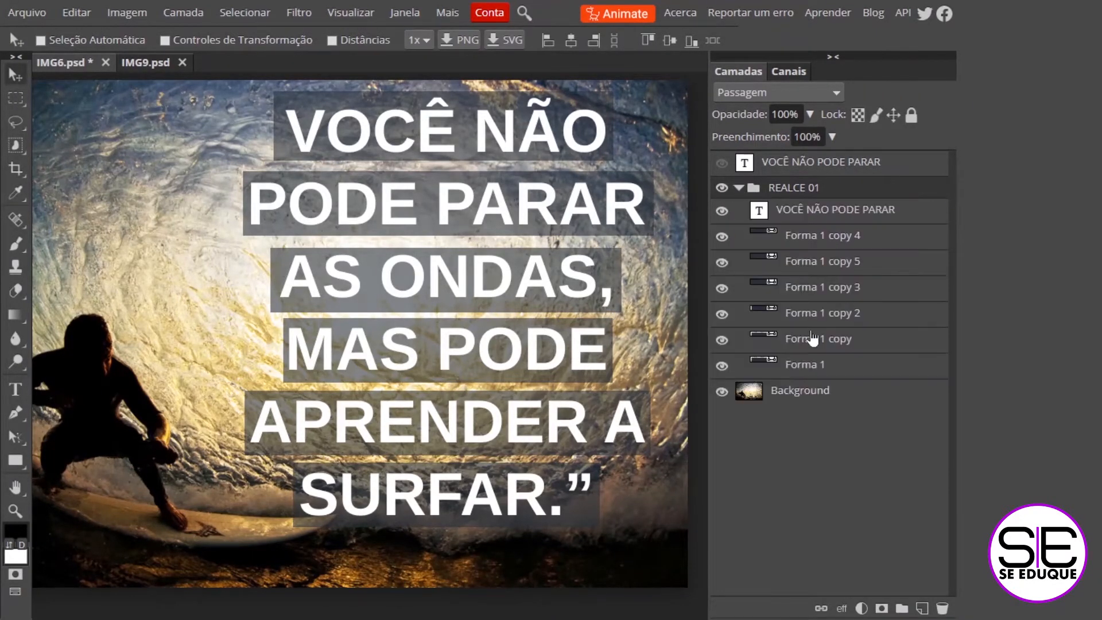
pyautogui.click(806, 371)
pyautogui.keyDown('shift'); pyautogui.click(815, 210); pyautogui.keyUp('shift')
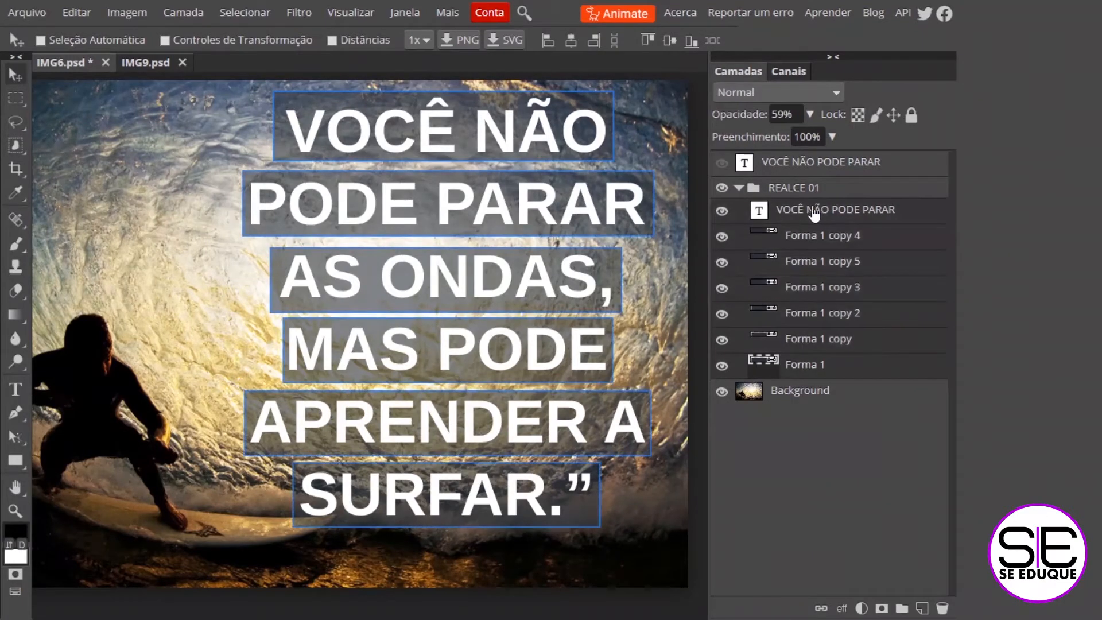
pyautogui.click(739, 188)
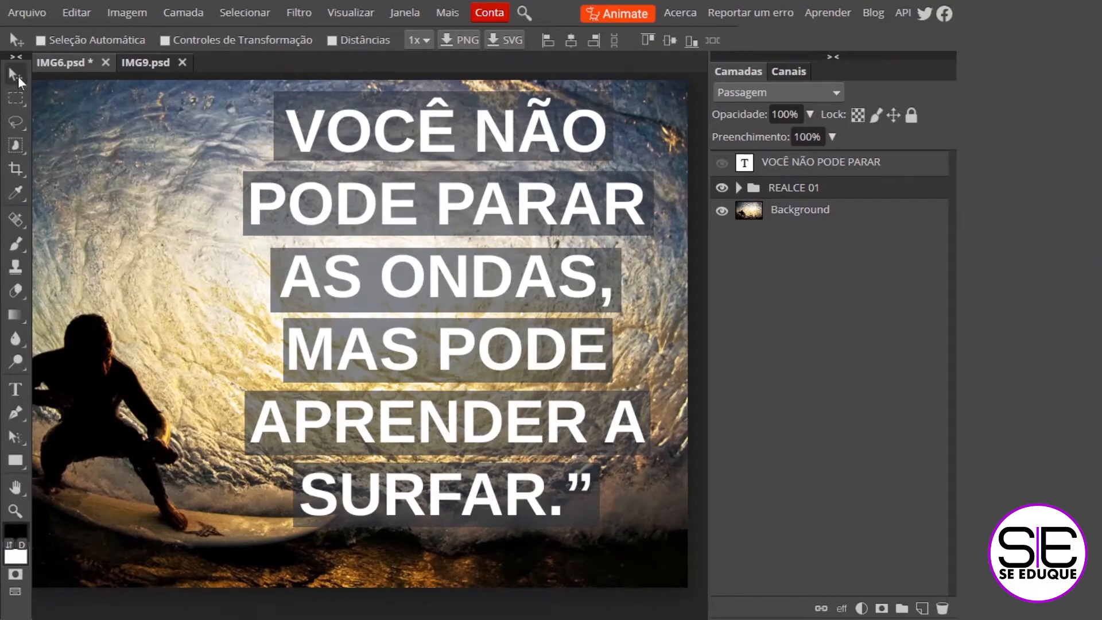
pyautogui.moveTo(428, 148); pyautogui.dragTo(473, 181)
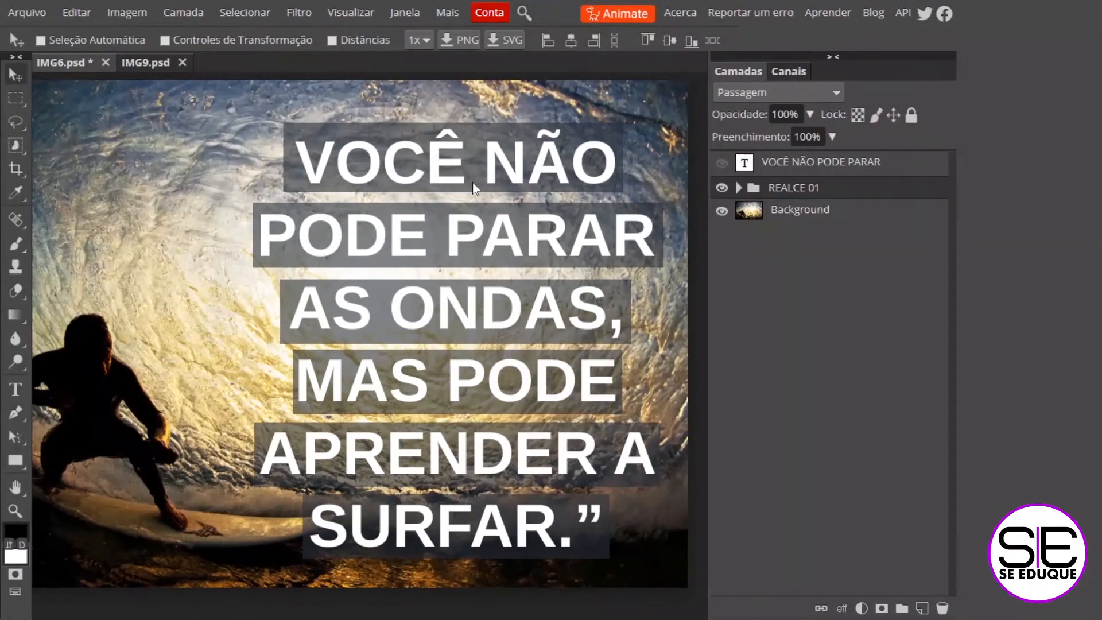
pyautogui.hotkey('ctrl', '0')
pyautogui.moveTo(460, 274); pyautogui.dragTo(457, 275)
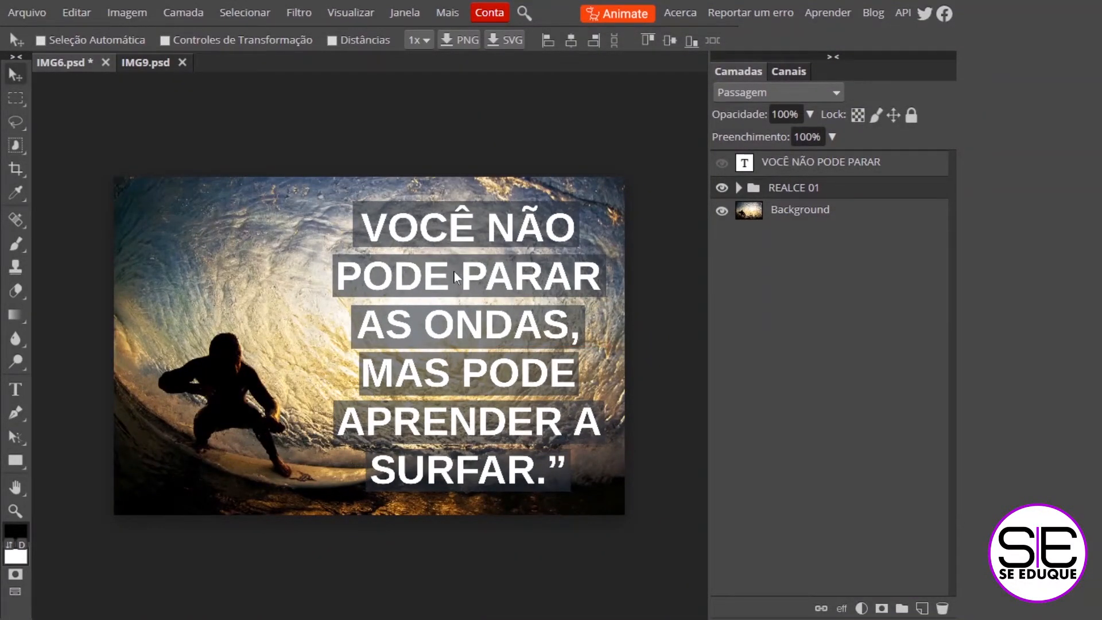
pyautogui.hotkey('ctrl', '+')
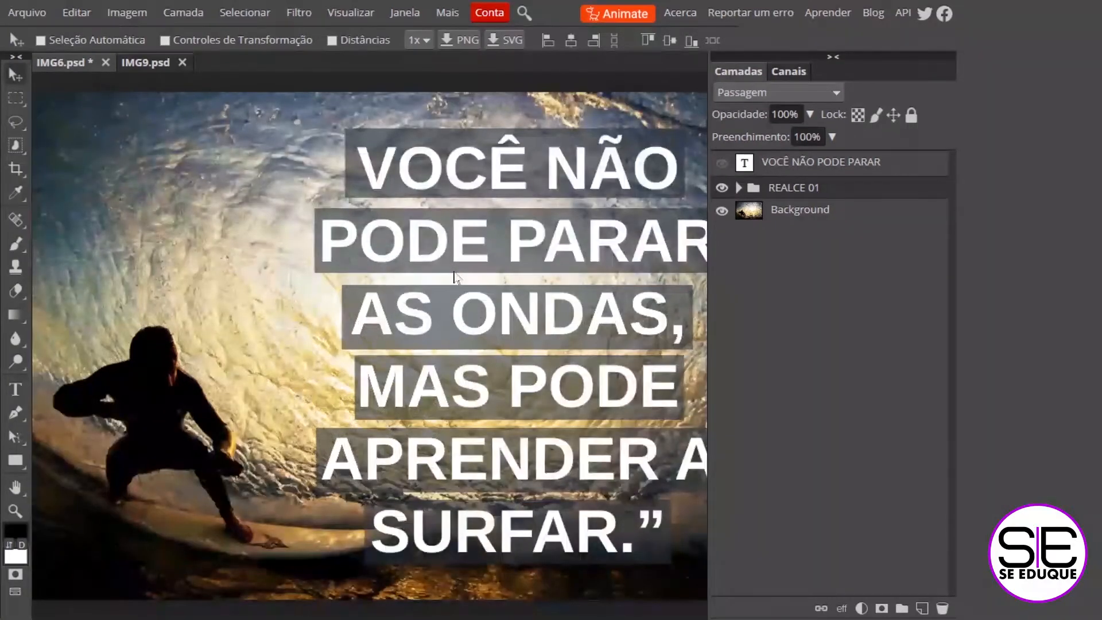
pyautogui.moveTo(494, 297); pyautogui.dragTo(406, 286)
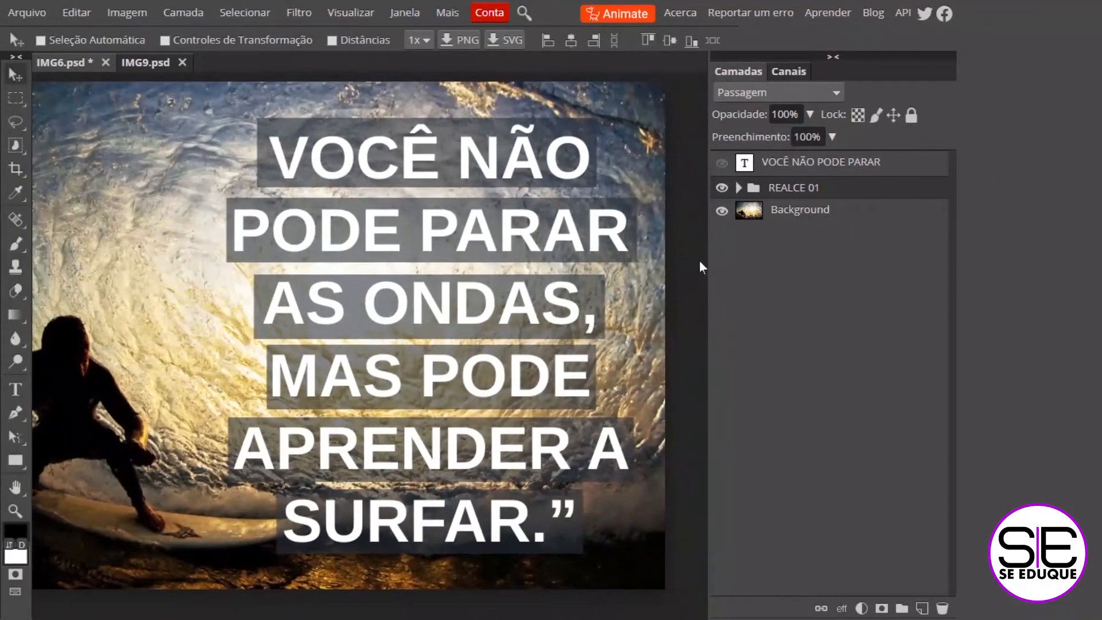
# Try to merge the quote text and its six rectangles inside the REALCE 01 folder into a single layer.
pyautogui.click(739, 188)
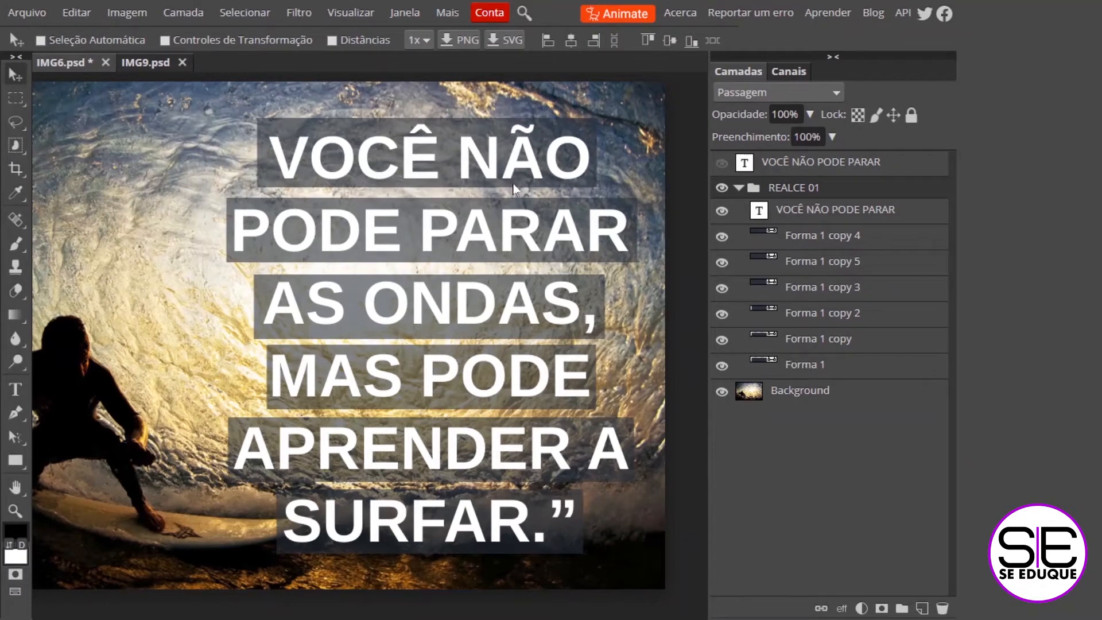
pyautogui.keyDown('shift'); pyautogui.click(804, 366); pyautogui.keyUp('shift')
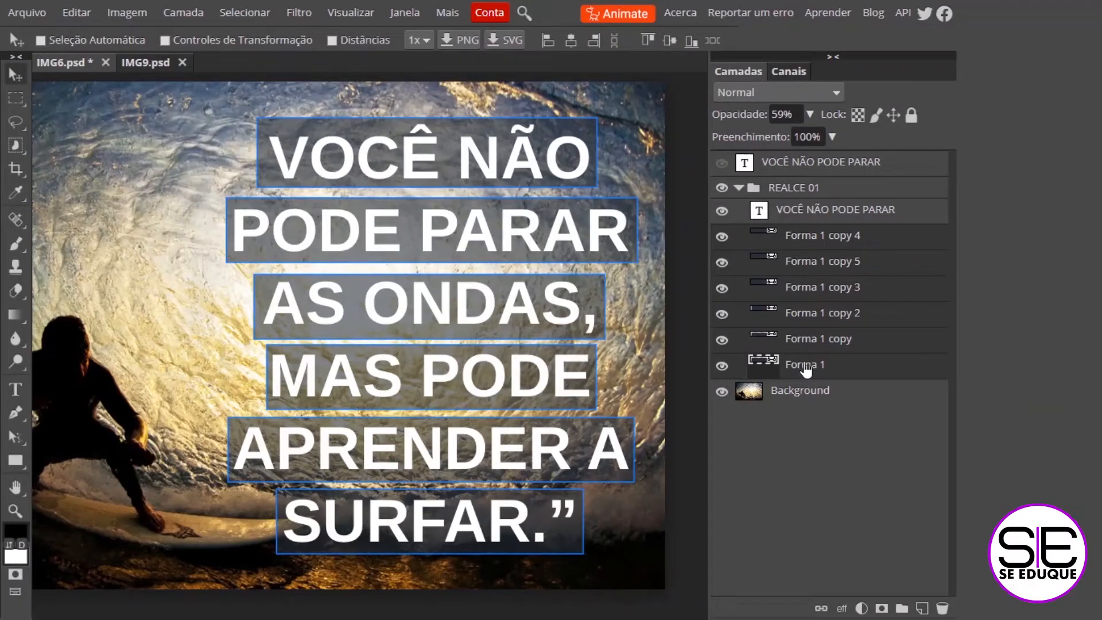
pyautogui.click(809, 240)
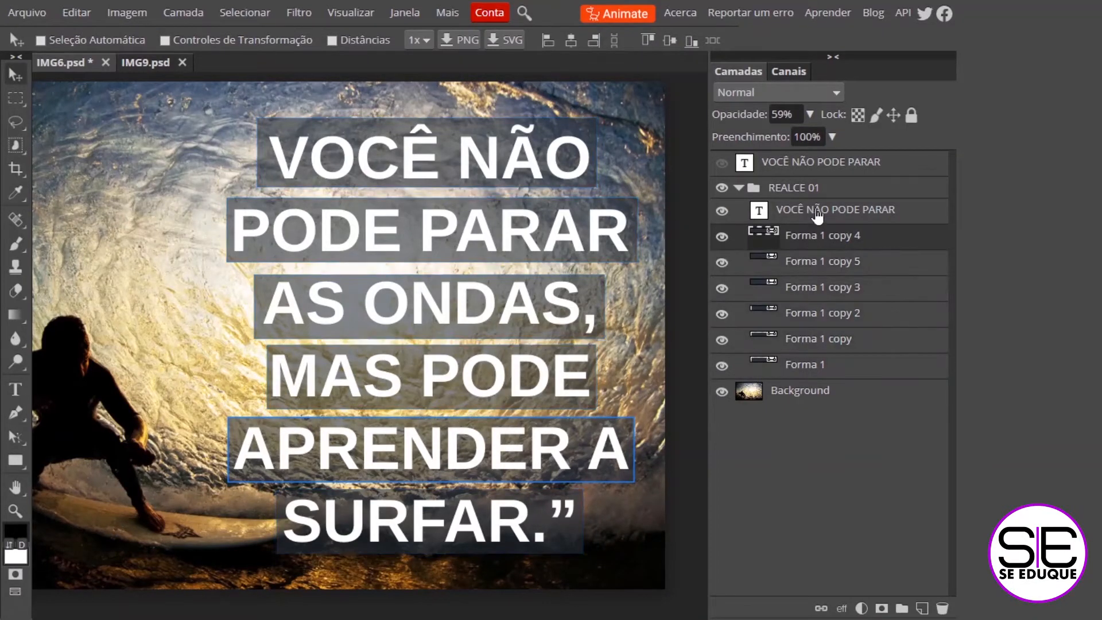
pyautogui.click(813, 215)
pyautogui.keyDown('shift'); pyautogui.click(796, 367); pyautogui.keyUp('shift')
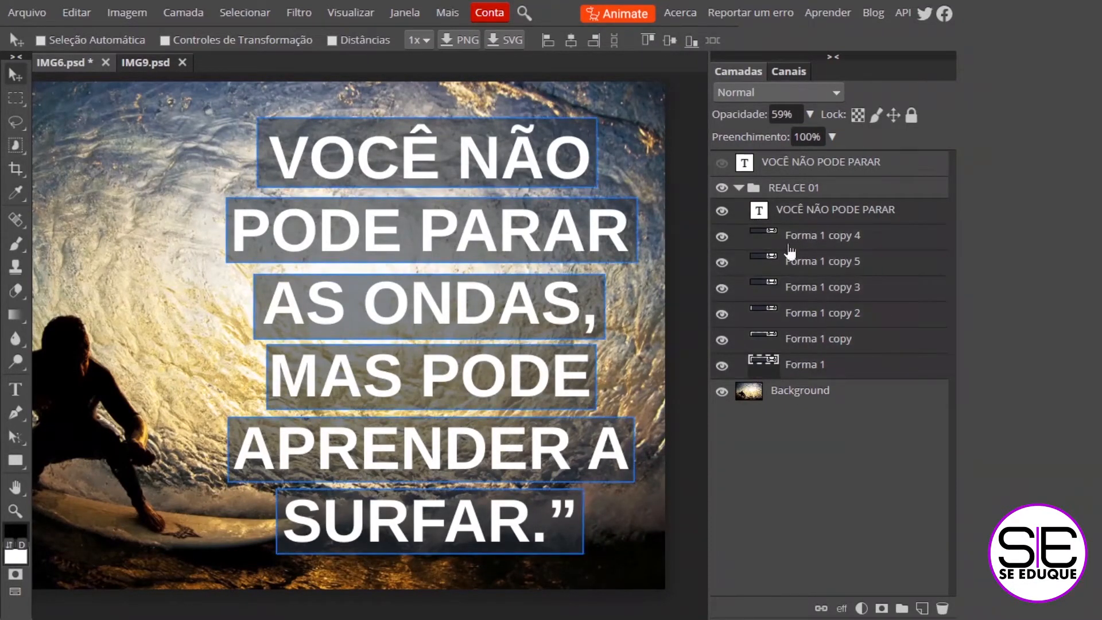
pyautogui.rightClick(811, 217)
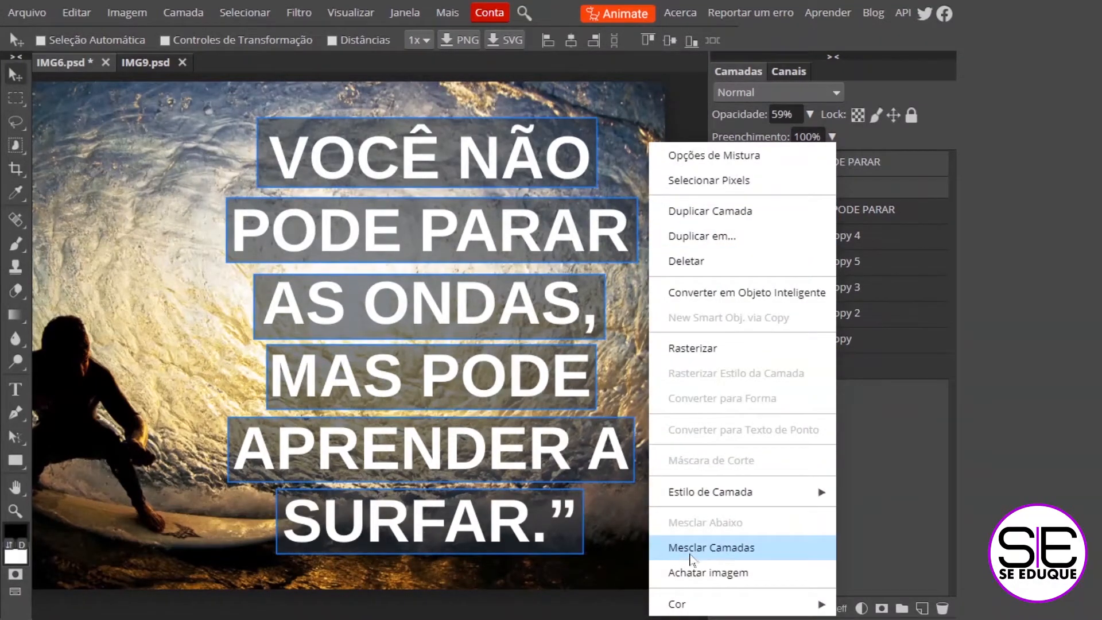
pyautogui.click(715, 549)
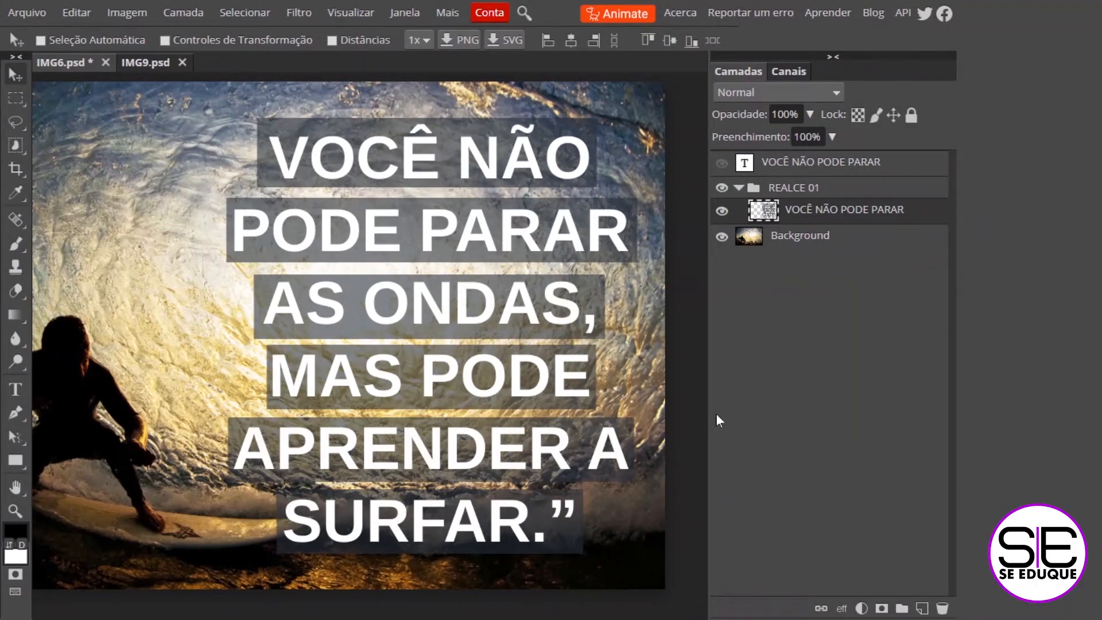
pyautogui.hotkey('ctrl', 'z')
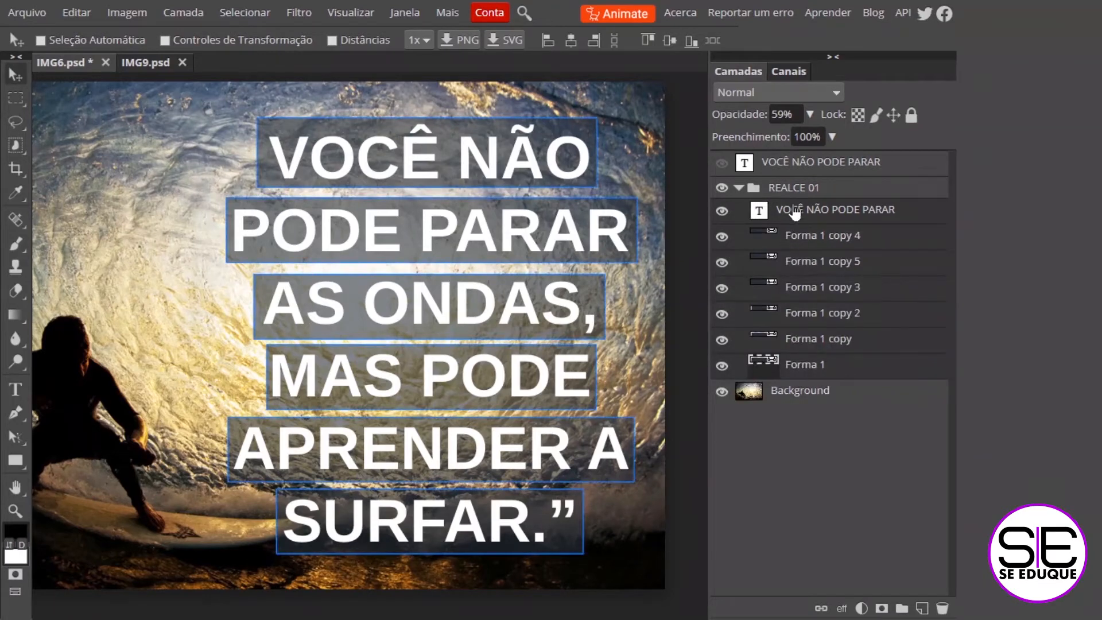
# Collapse and hide the REALCE 01 folder, then show the spare quote text layer and duplicate it.
pyautogui.click(739, 188)
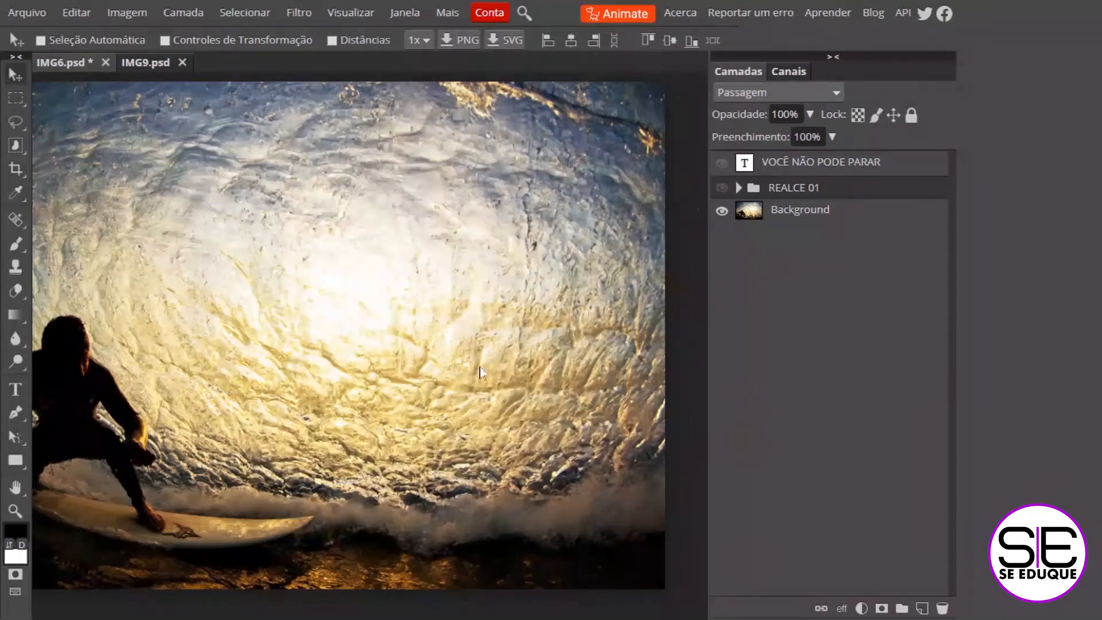
pyautogui.click(722, 163)
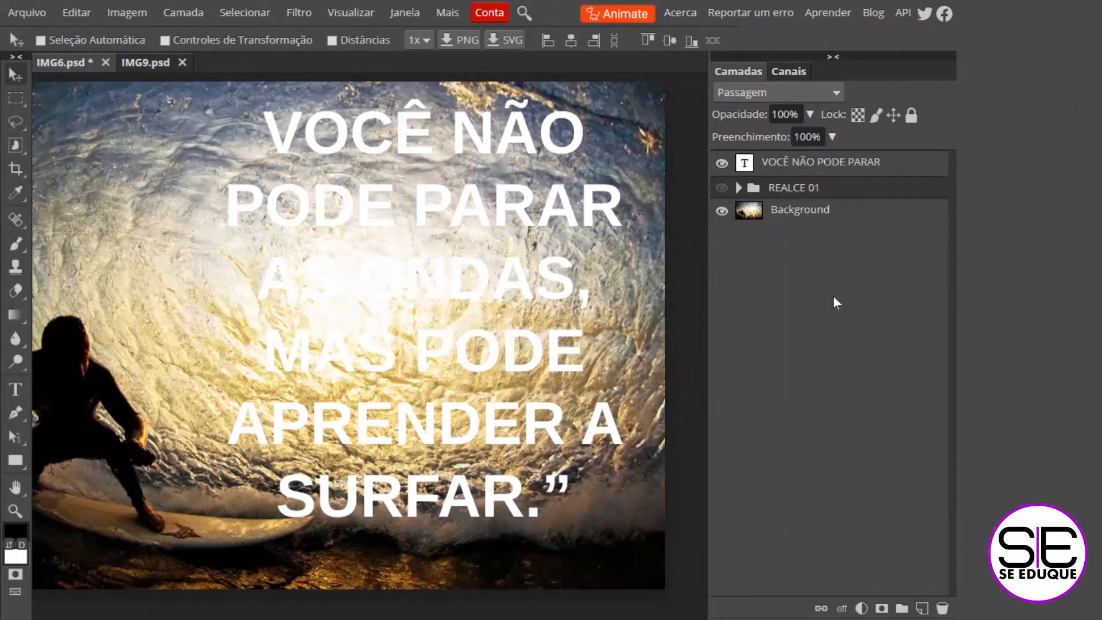
pyautogui.click(830, 166)
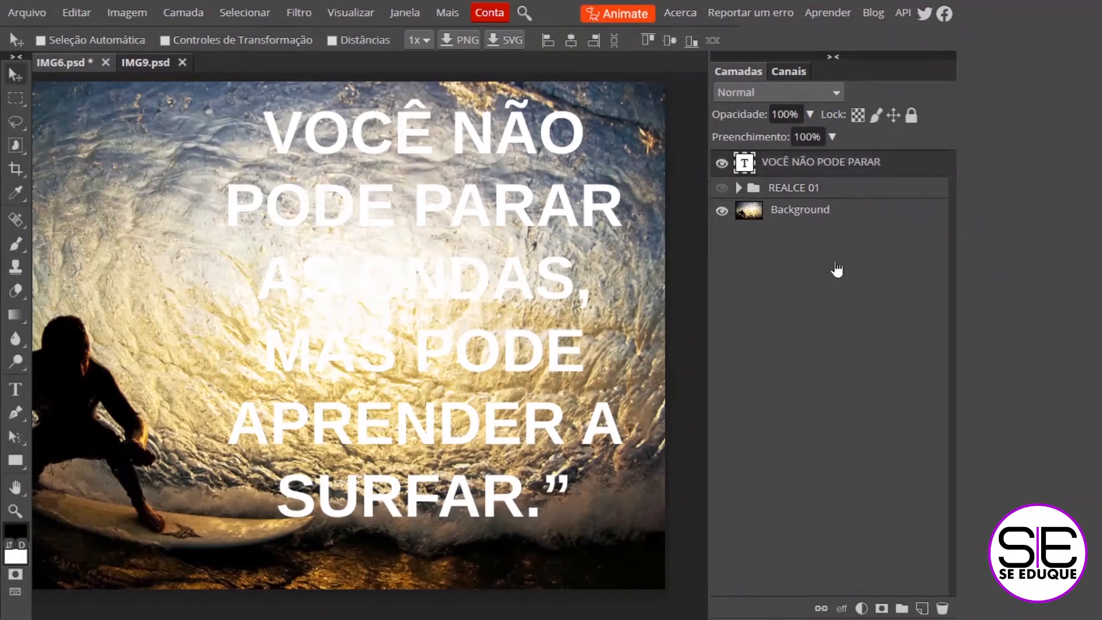
pyautogui.hotkey('ctrl', 'j')
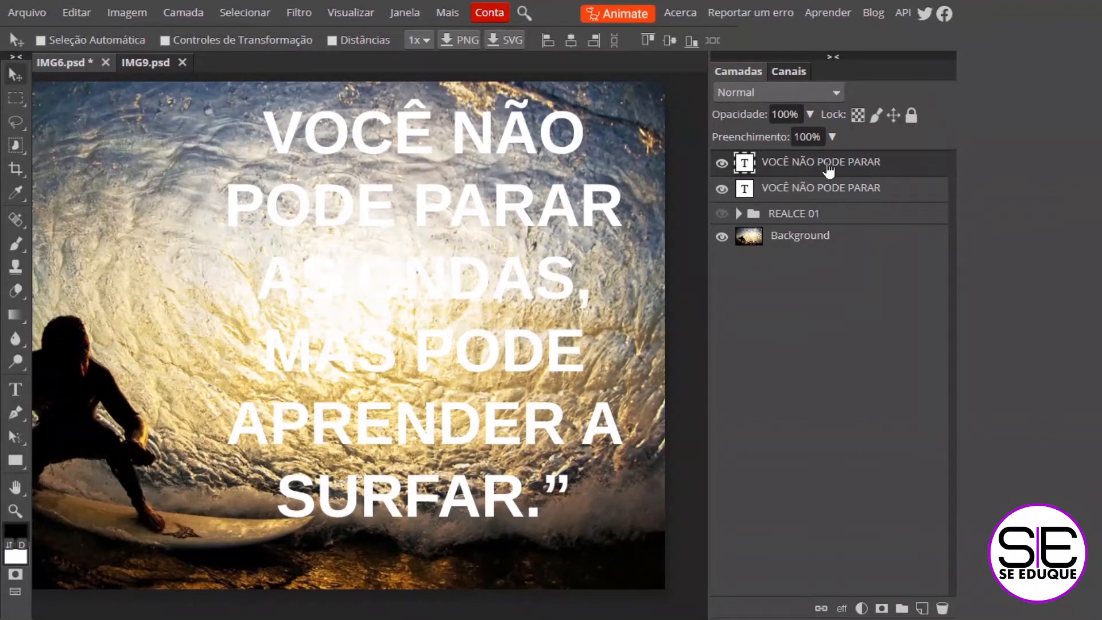
# Set the upper quote copy's text colour to black (000000) and compare it with the white copy beneath.
pyautogui.doubleClick(745, 165)
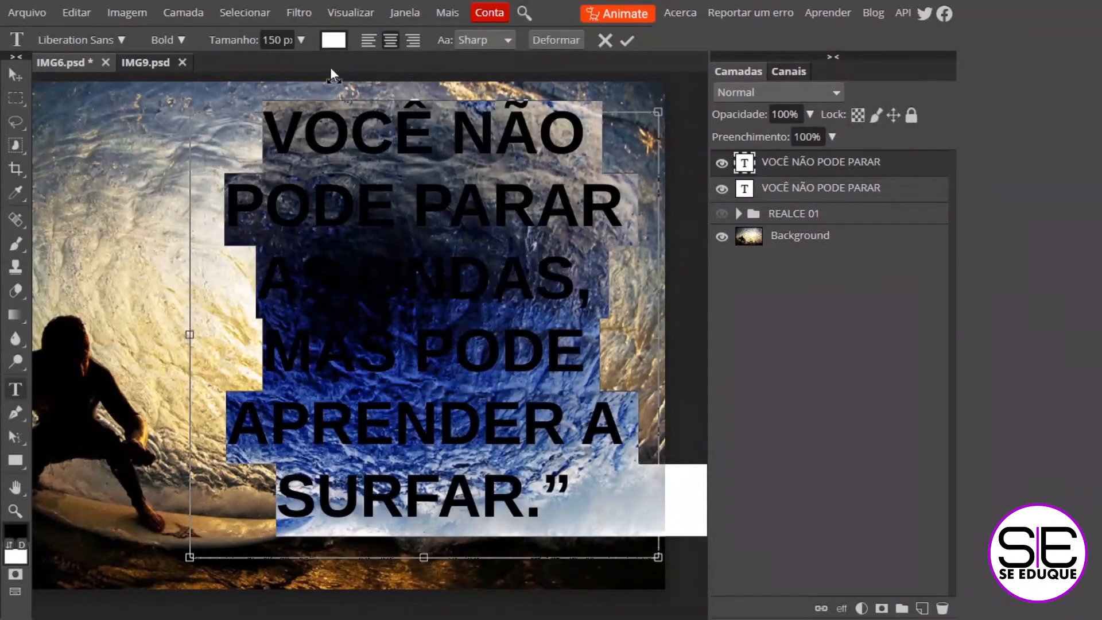
pyautogui.click(333, 41)
pyautogui.click(188, 312)
pyautogui.click(133, 363)
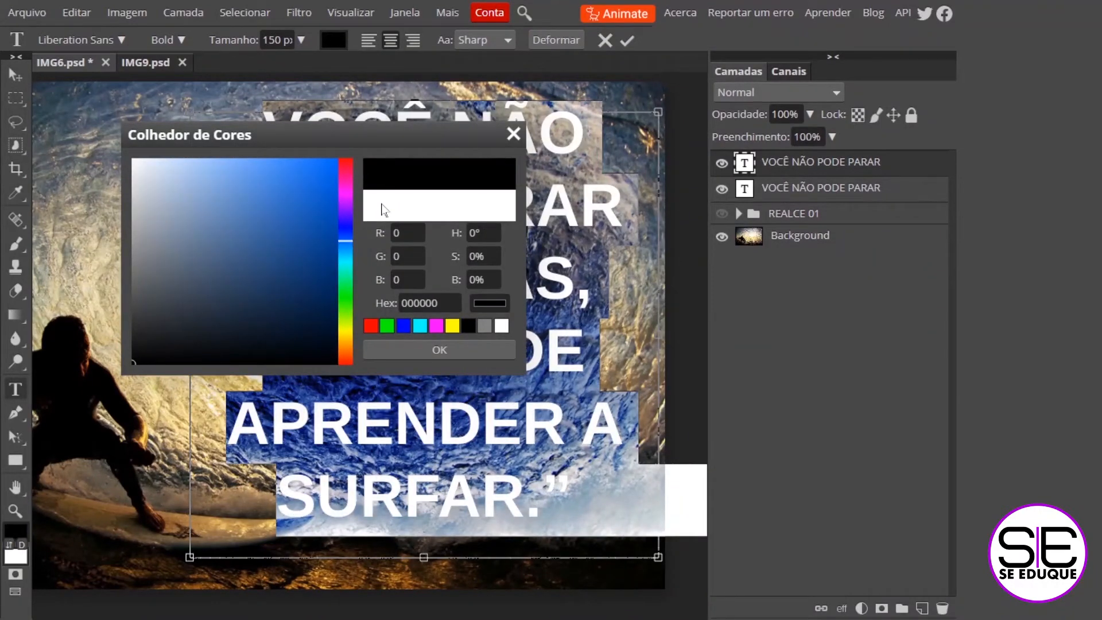
pyautogui.click(458, 352)
pyautogui.click(794, 178)
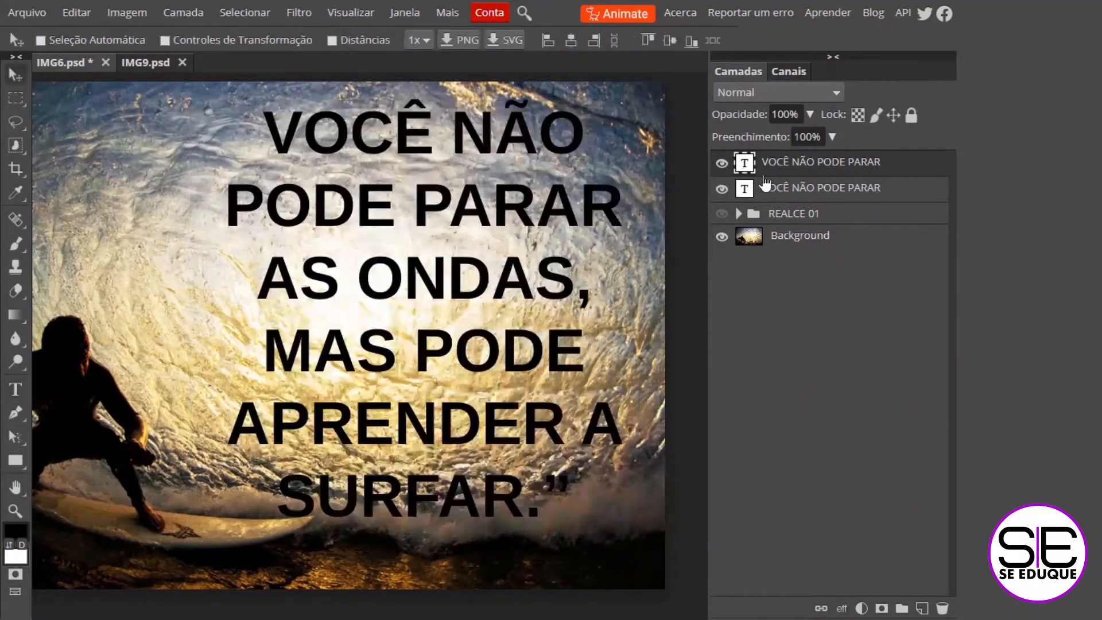
pyautogui.click(722, 163)
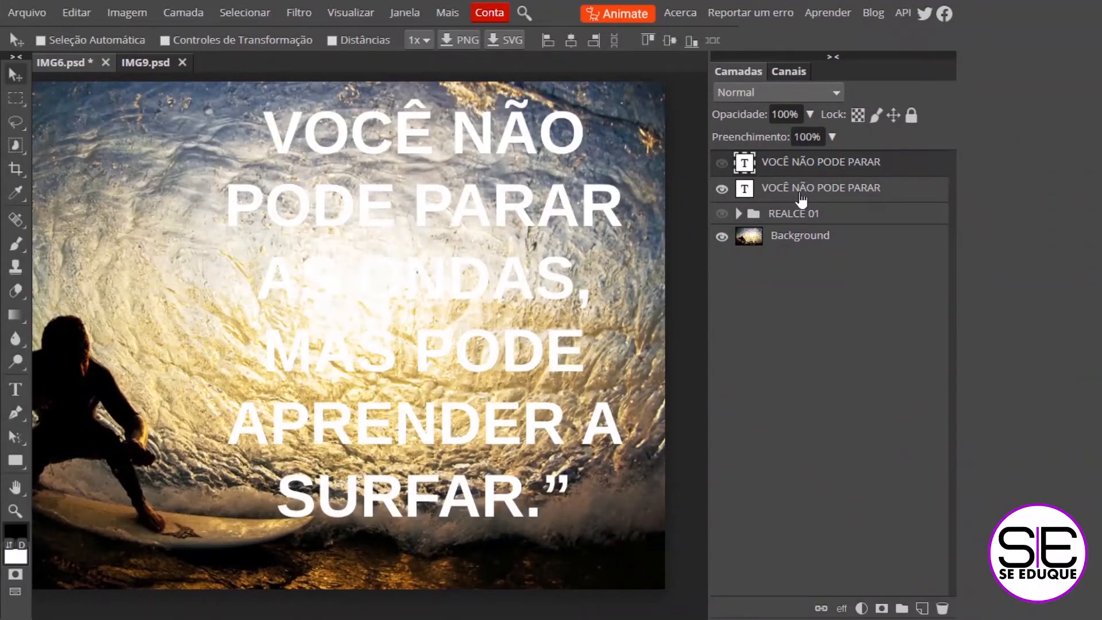
pyautogui.click(722, 163)
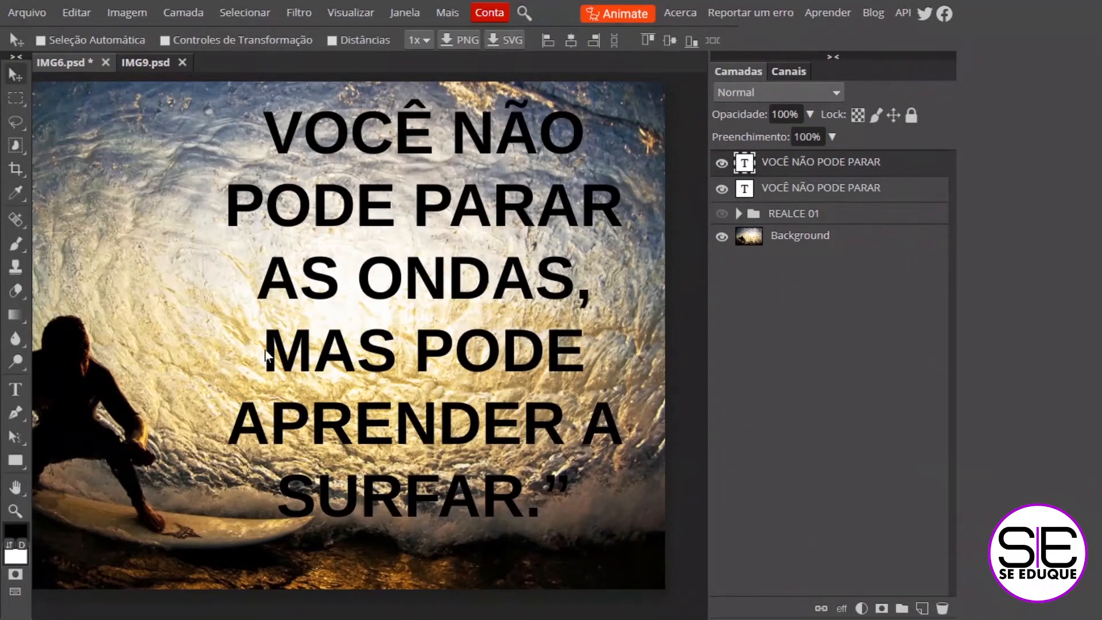
pyautogui.click(722, 164)
pyautogui.click(722, 164)
# Underline the black quote text and remove the trailing space after the closing quotation mark.
pyautogui.click(404, 14)
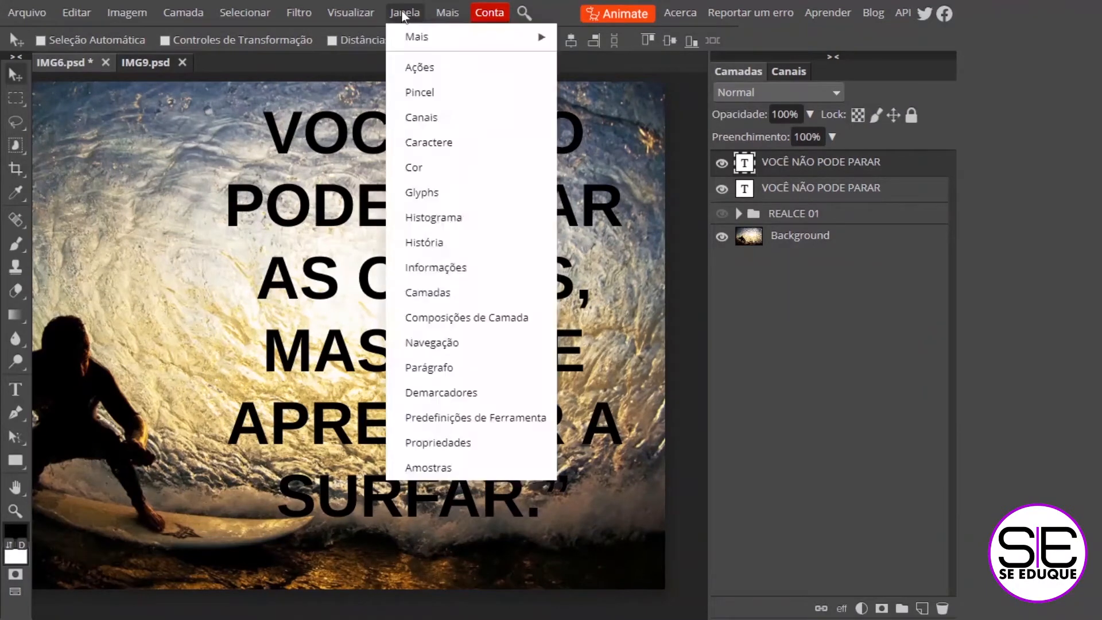
pyautogui.click(448, 144)
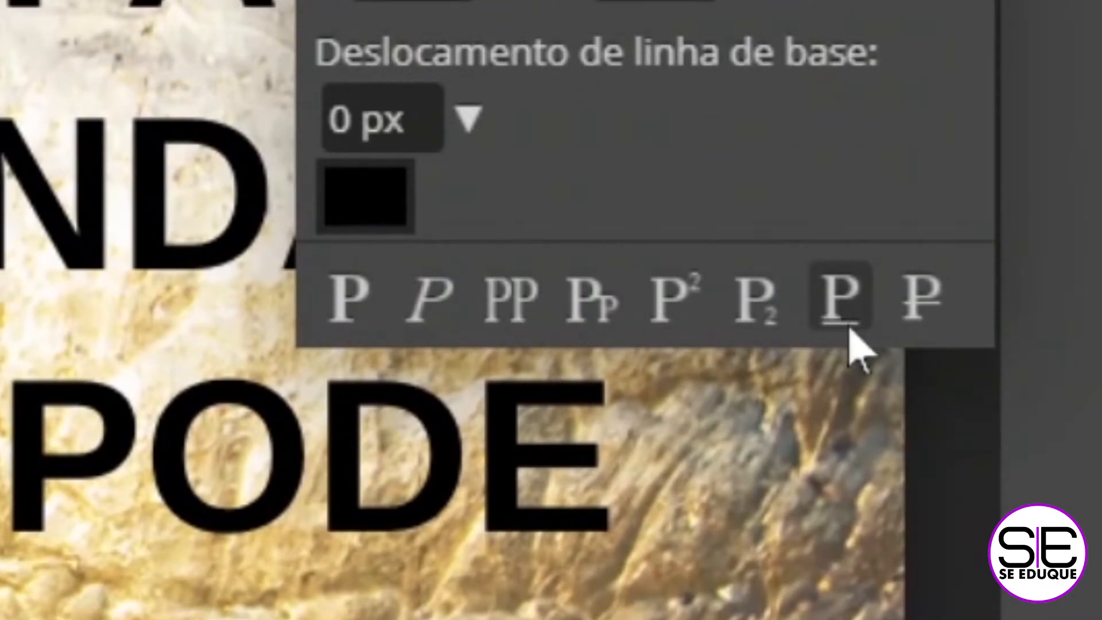
pyautogui.click(838, 313)
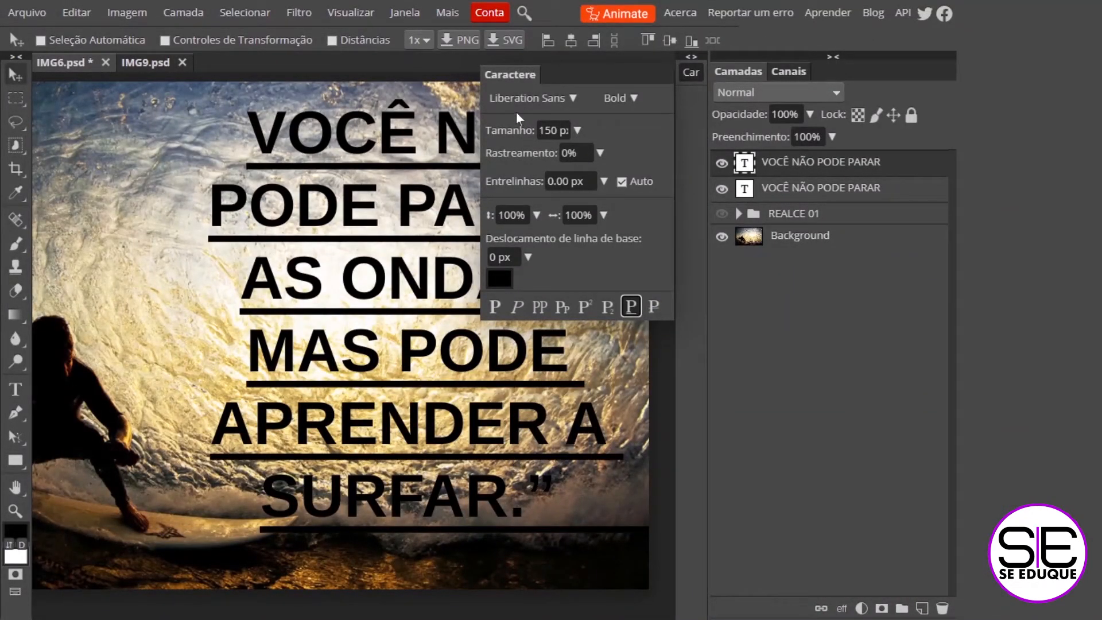
pyautogui.rightClick(513, 74)
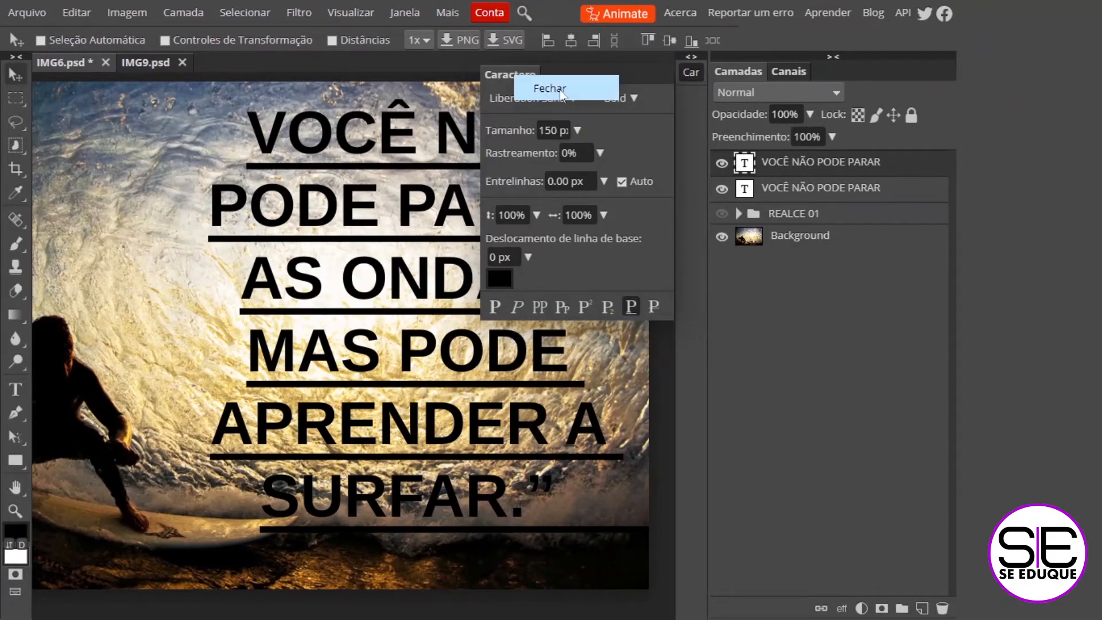
pyautogui.click(560, 91)
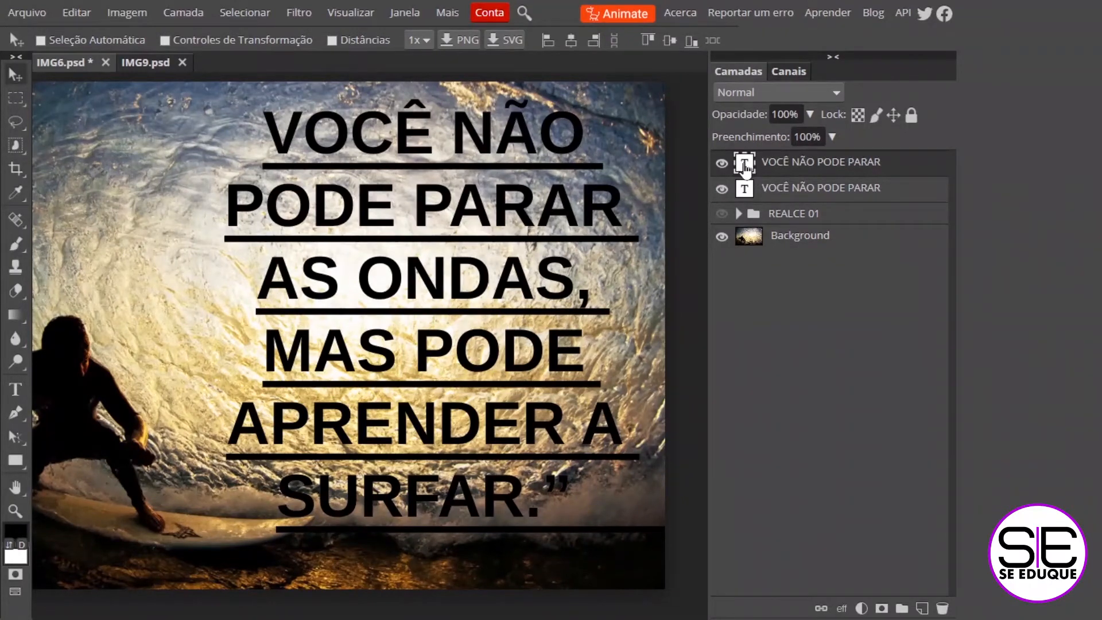
pyautogui.doubleClick(519, 491)
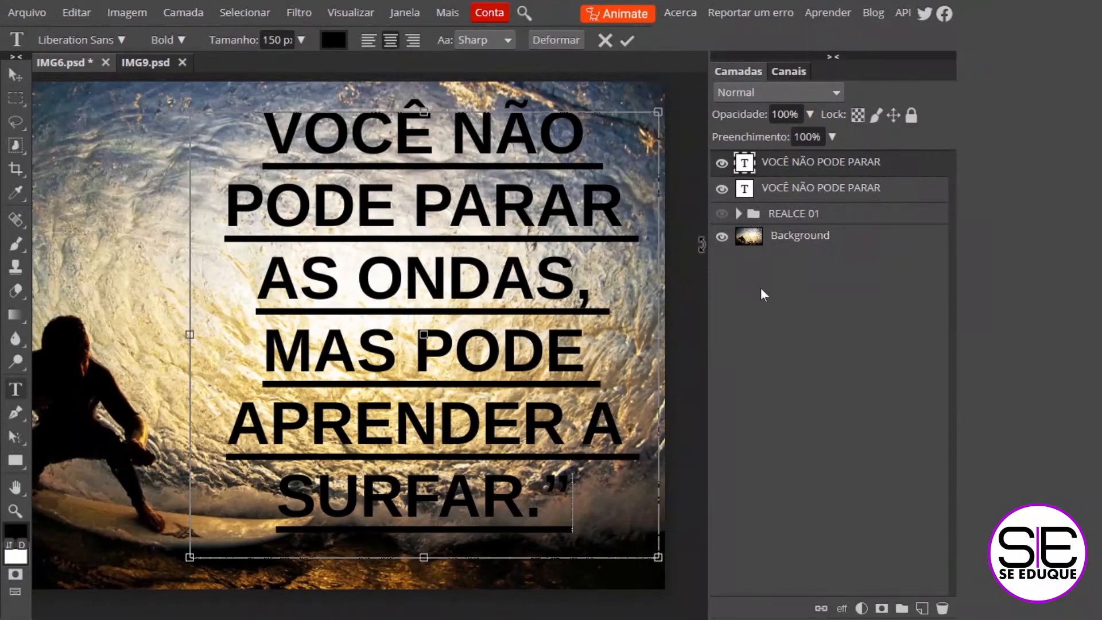
pyautogui.click(627, 40)
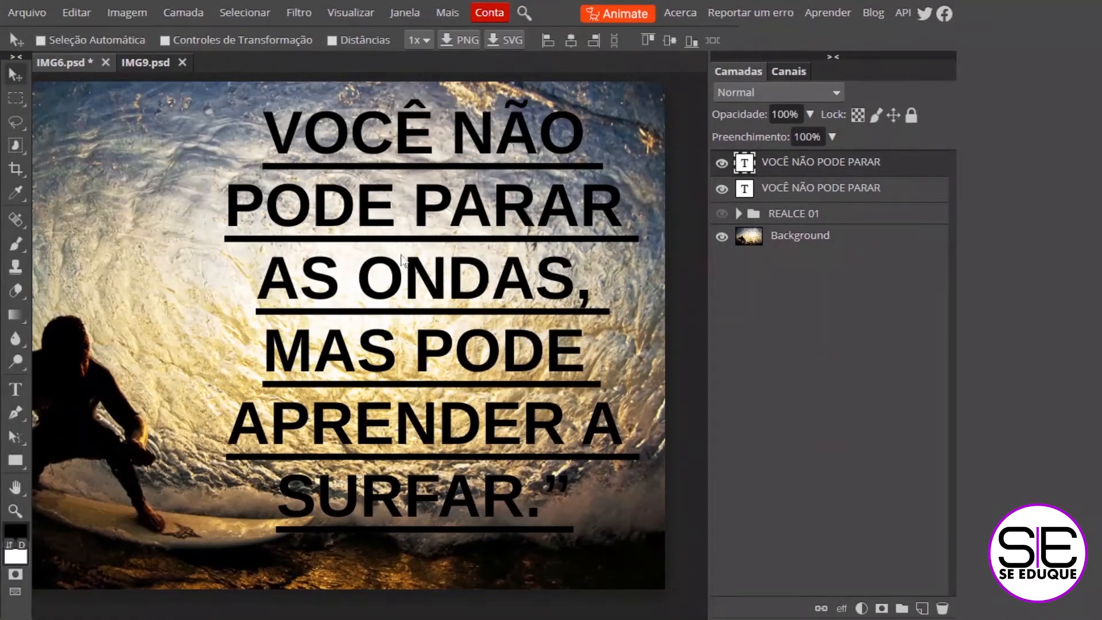
# Convert the black underlined quote to a shape and select the letter outlines of VOCÊ NÃO, including its accents, with Path Selection.
pyautogui.rightClick(901, 168)
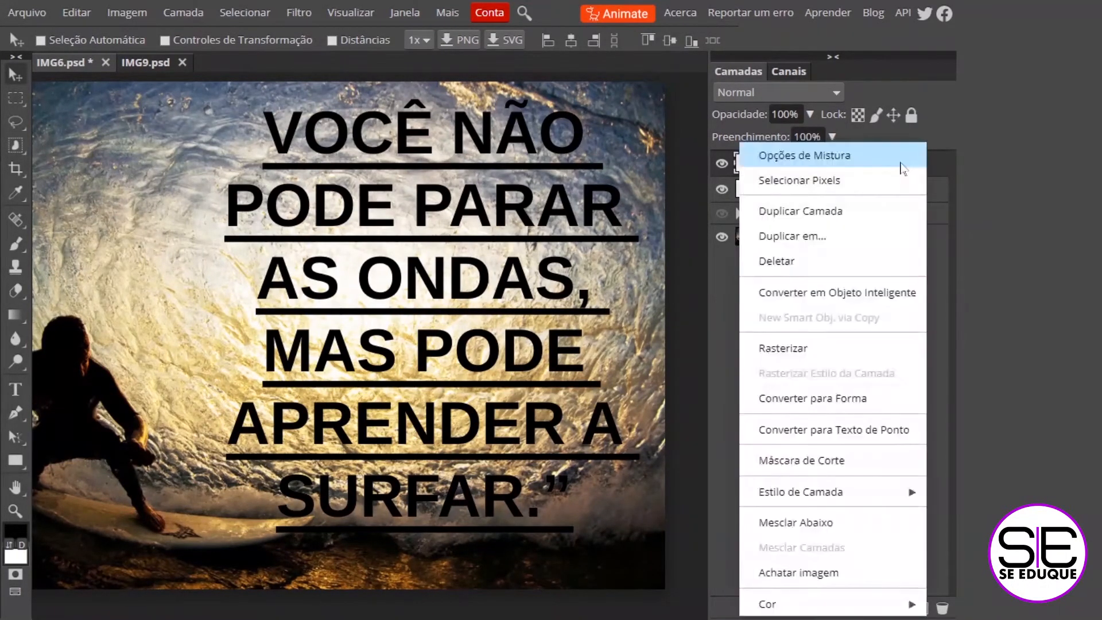
pyautogui.click(854, 402)
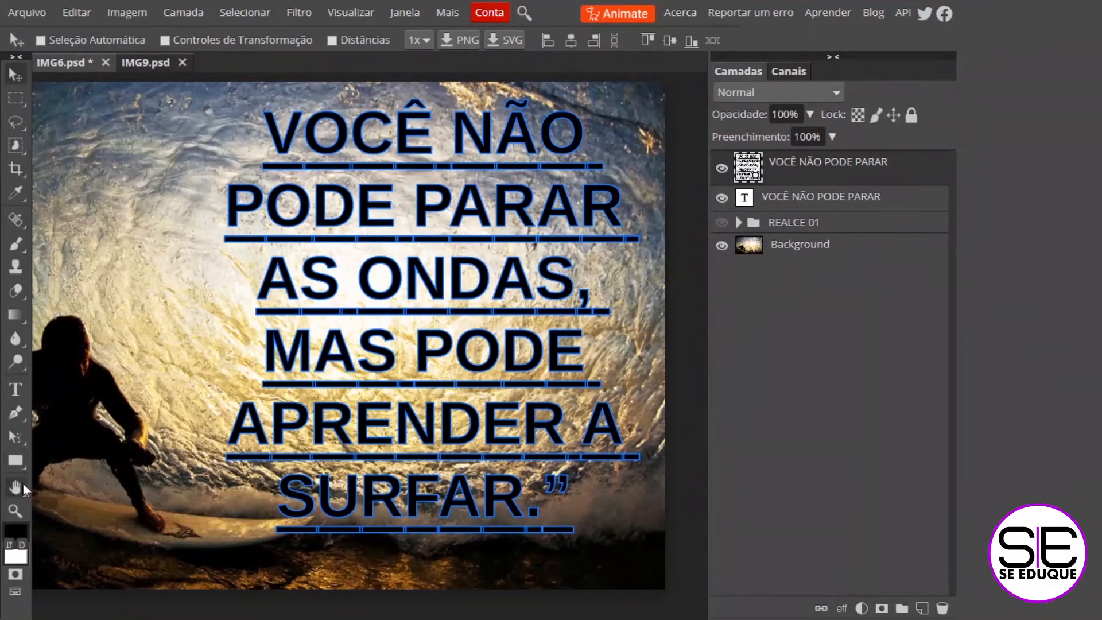
pyautogui.rightClick(19, 436)
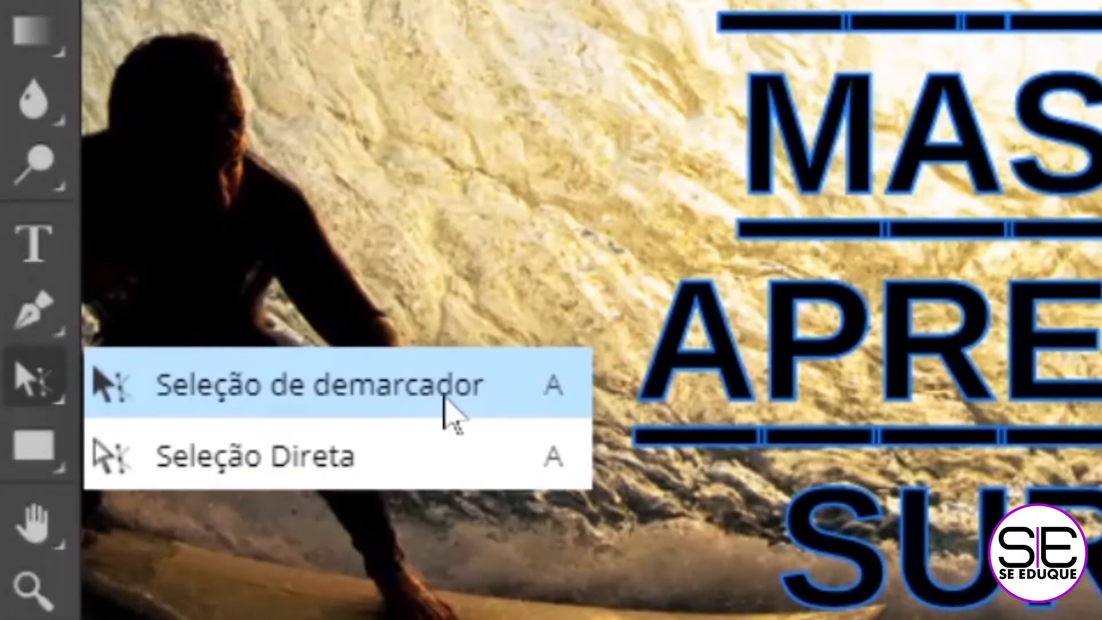
pyautogui.click(450, 413)
pyautogui.moveTo(25, 118); pyautogui.dragTo(996, 147)
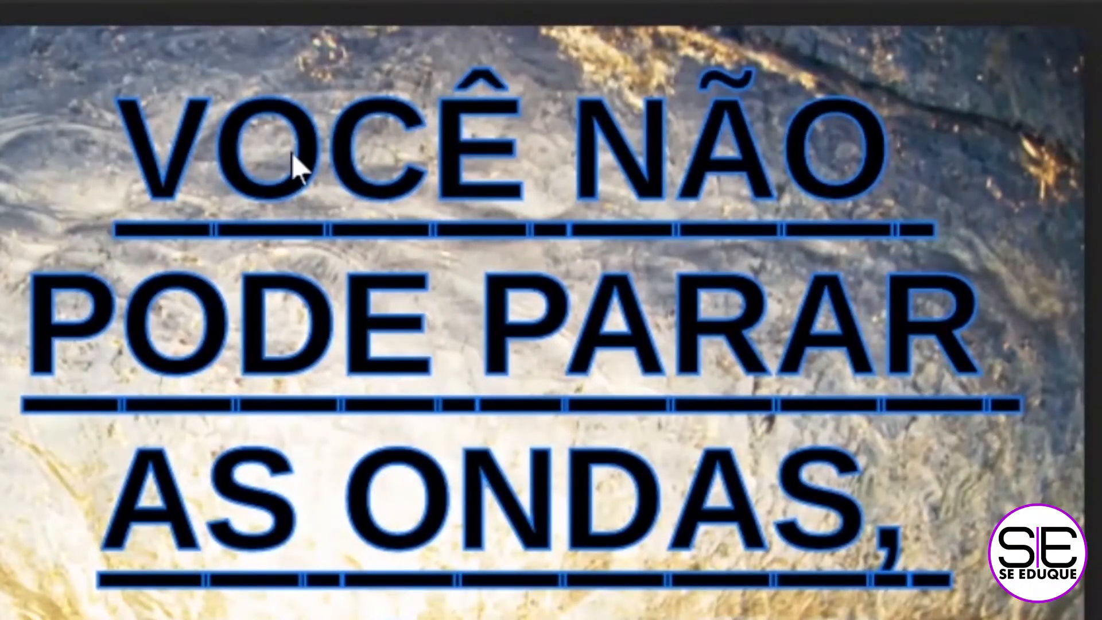
pyautogui.moveTo(62, 128); pyautogui.dragTo(945, 165)
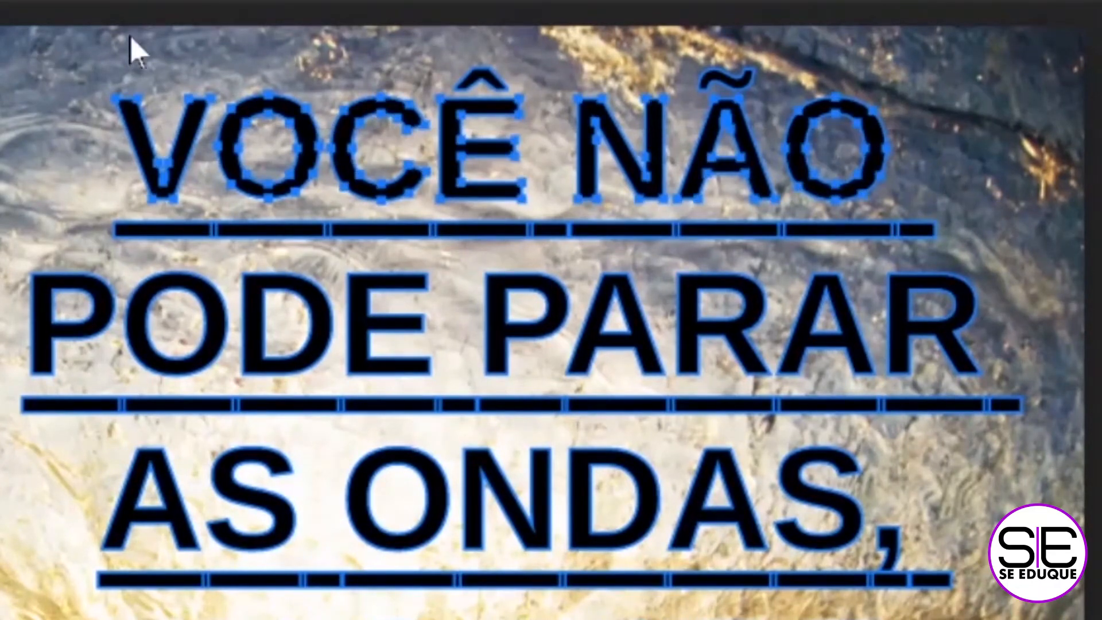
pyautogui.moveTo(49, 39); pyautogui.dragTo(924, 211)
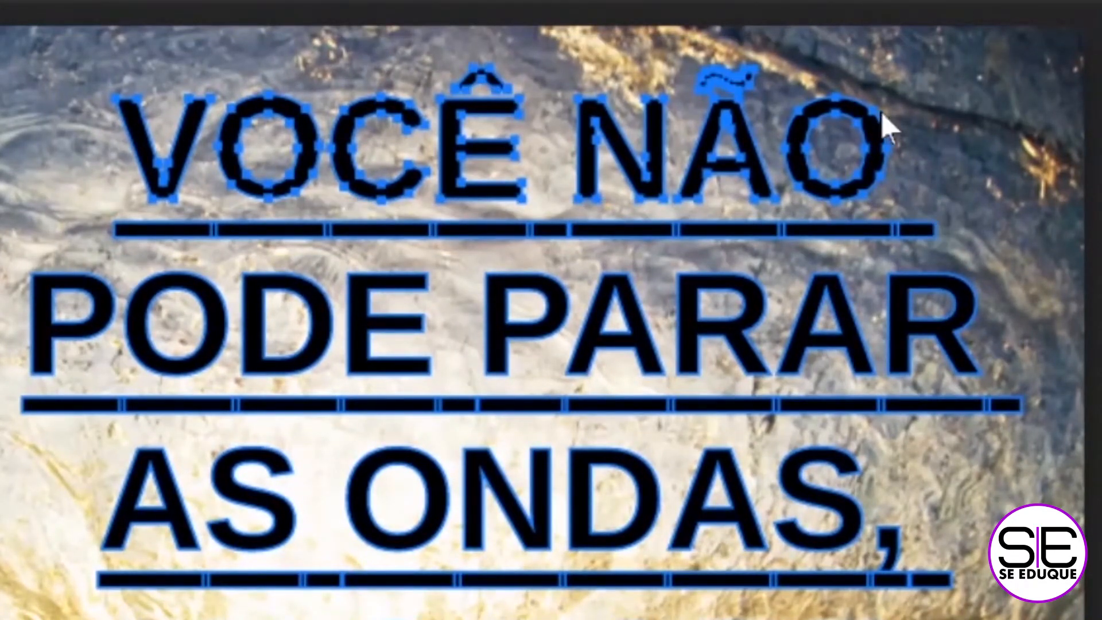
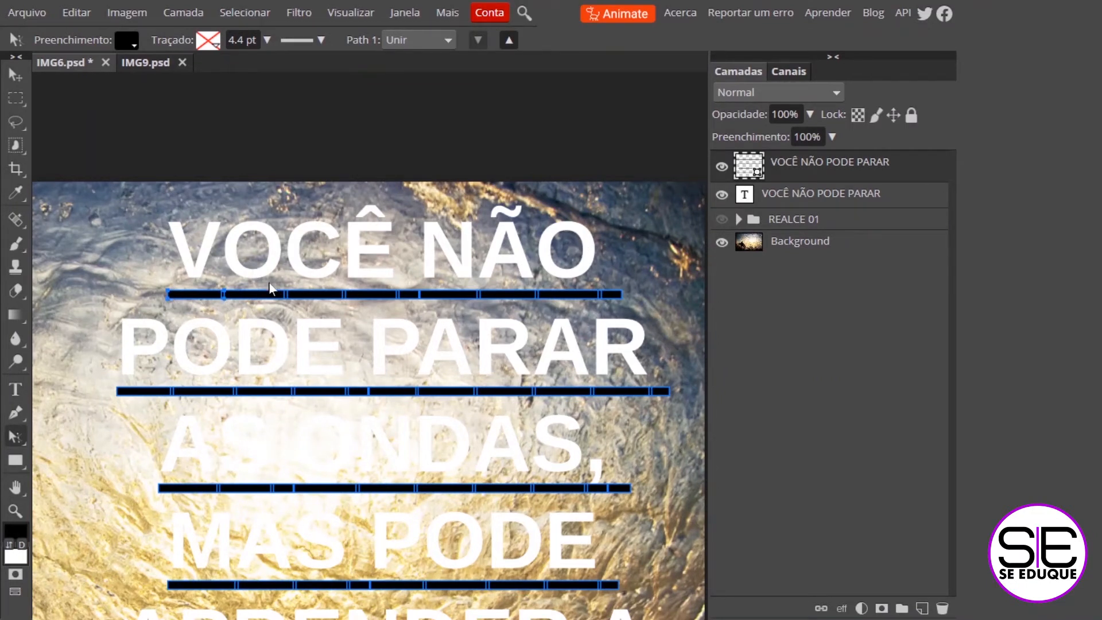
# Use Direct Selection on the upper anchors of the underline below VOCÊ NÃO and stretch it upward into a bar covering the whole line.
pyautogui.rightClick(15, 438)
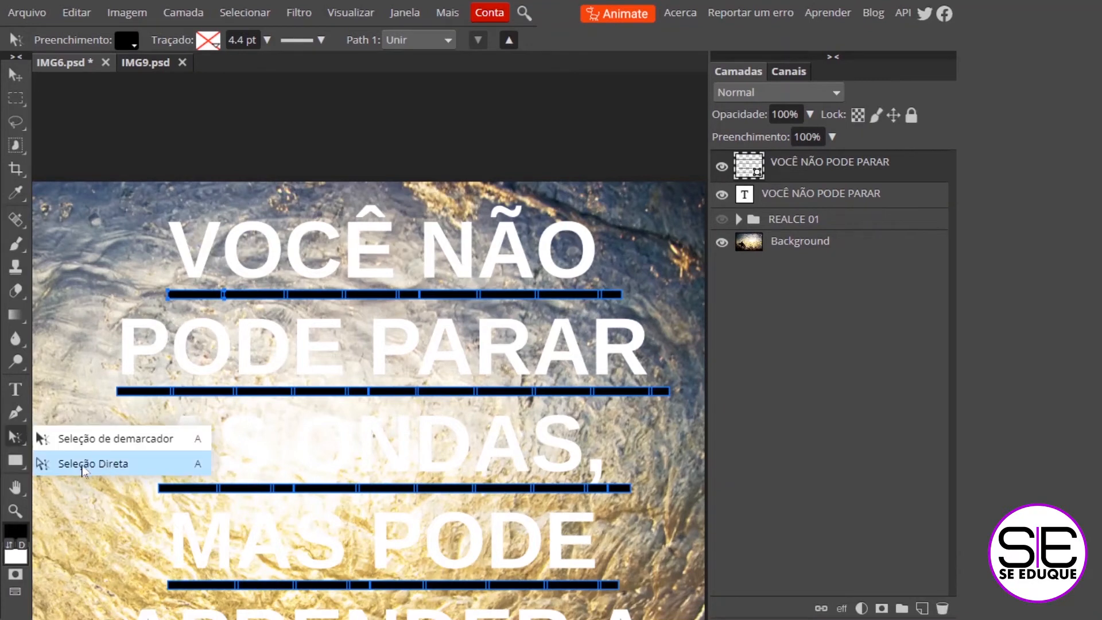
pyautogui.click(117, 466)
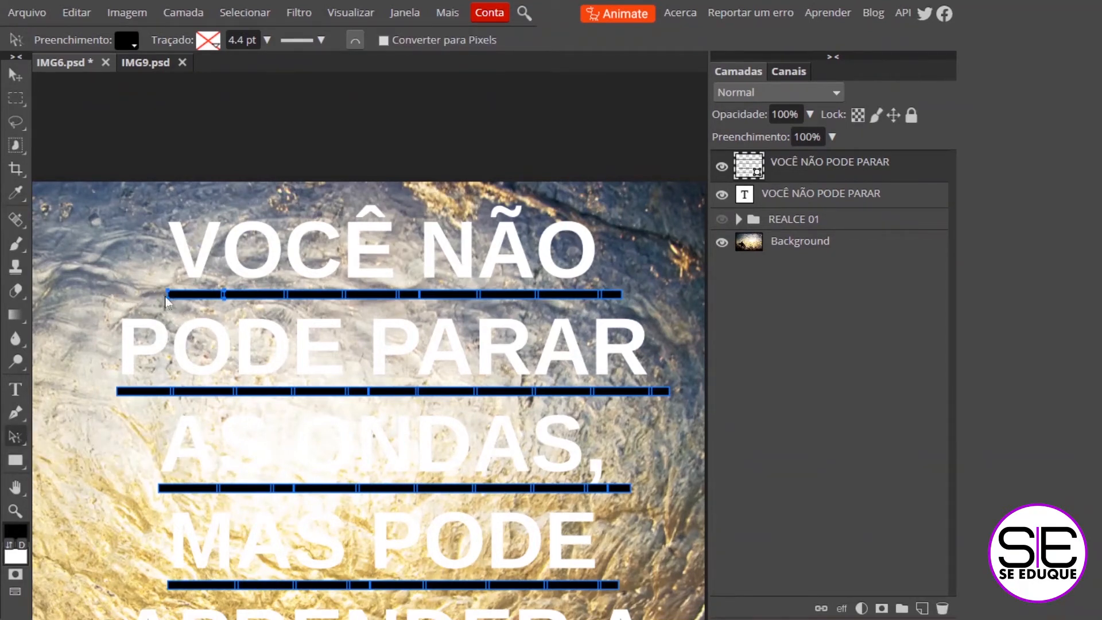
pyautogui.scroll(1, 363, 402)
pyautogui.moveTo(711, 346); pyautogui.dragTo(849, 355)
pyautogui.moveTo(102, 230); pyautogui.dragTo(819, 266)
pyautogui.press('space')
pyautogui.moveTo(282, 434); pyautogui.dragTo(421, 379)
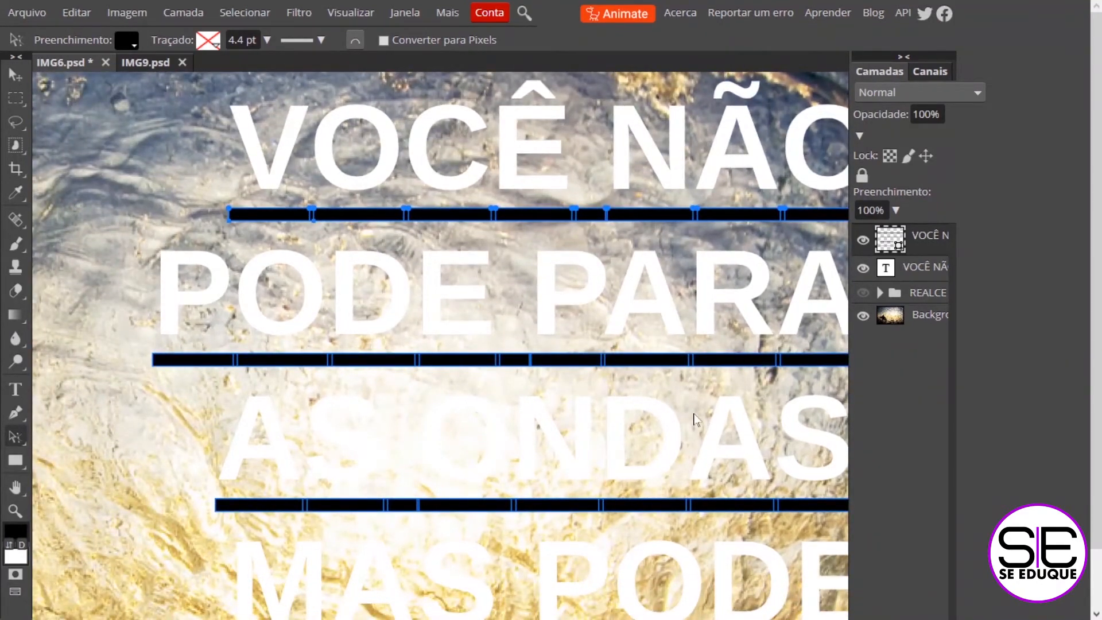
pyautogui.press('space')
pyautogui.moveTo(497, 404); pyautogui.dragTo(388, 478)
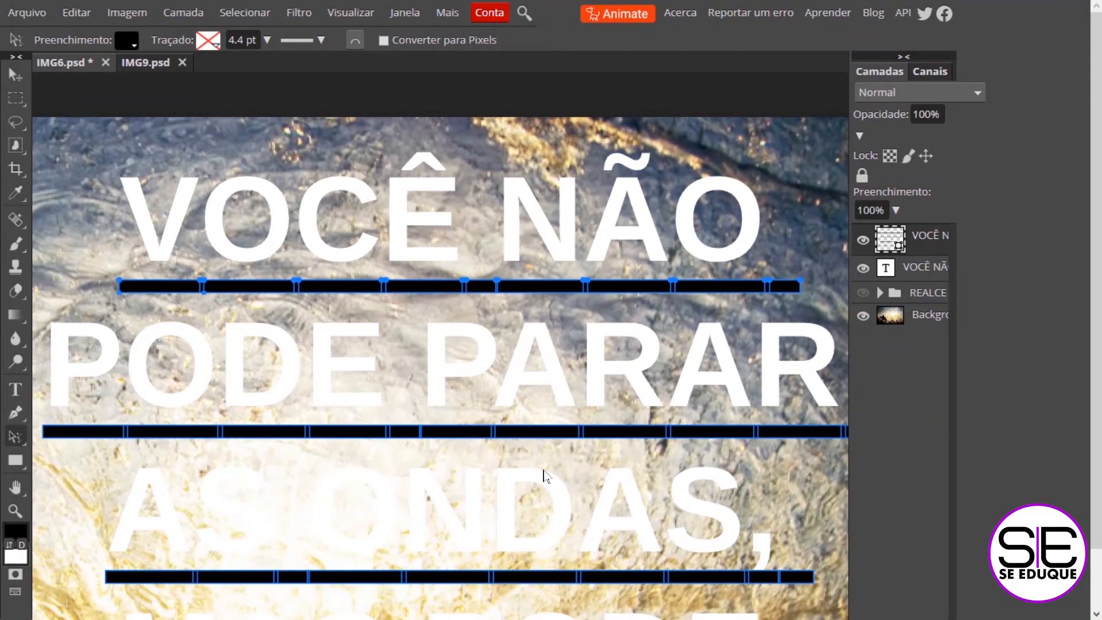
pyautogui.hotkey('shift', 'Up')
pyautogui.hotkey('shift', 'Up')
pyautogui.hotkey('shift', 'Up')
pyautogui.hotkey('shift', 'Up')
pyautogui.hotkey('shift', 'Up')
pyautogui.hotkey('shift', 'Up')
pyautogui.hotkey('shift', 'Up')
pyautogui.hotkey('shift', 'Up')
pyautogui.hotkey('shift', 'Up')
pyautogui.hotkey('shift', 'Up')
pyautogui.hotkey('shift', 'Up')
pyautogui.hotkey('shift', 'Up')
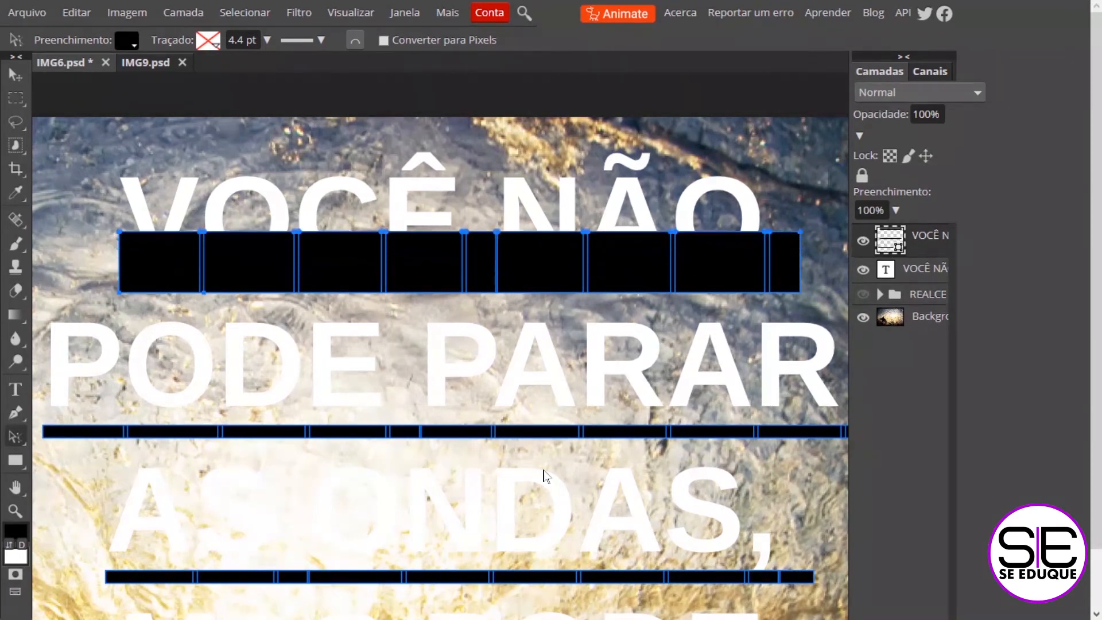
pyautogui.hotkey('shift', 'Up')
pyautogui.hotkey('shift', 'Up')
pyautogui.hotkey('shift', 'Up')
pyautogui.hotkey('shift', 'Up')
pyautogui.hotkey('shift', 'Up')
pyautogui.hotkey('shift', 'Up')
pyautogui.hotkey('shift', 'Up')
pyautogui.hotkey('shift', 'Up')
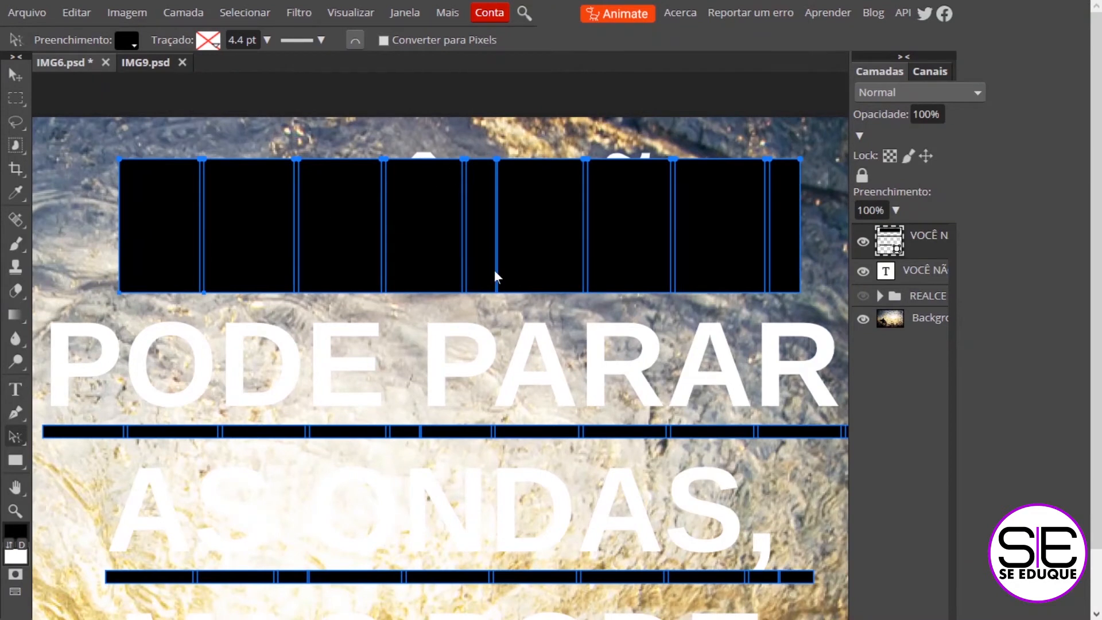
pyautogui.hotkey('shift', 'Up')
pyautogui.hotkey('shift', 'Up')
pyautogui.hotkey('shift', 'Up')
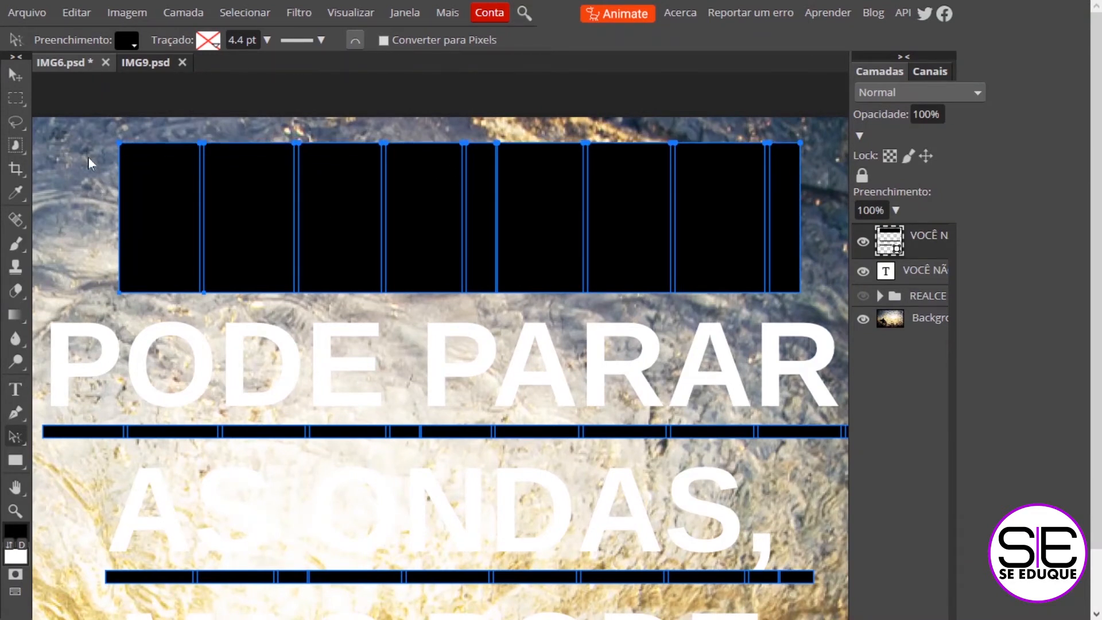
# Extend the VOCÊ NÃO bar slightly past the V on its left side and place the bar shape layer below the white text layer.
pyautogui.moveTo(91, 129); pyautogui.dragTo(142, 313)
pyautogui.hotkey('shift', 'Left')
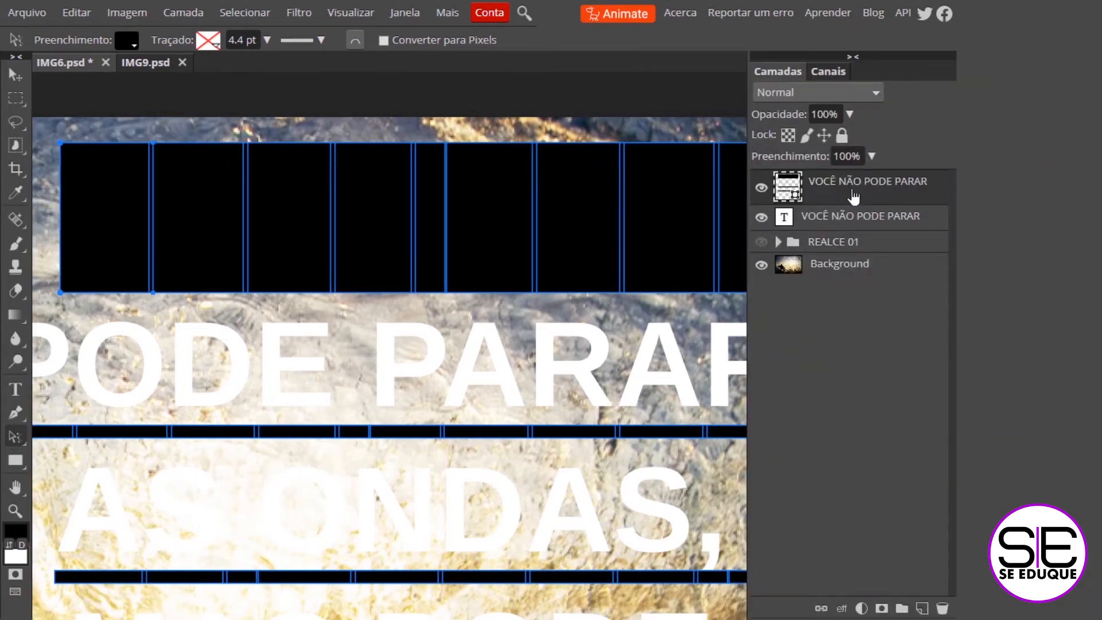
pyautogui.moveTo(846, 182); pyautogui.dragTo(843, 241)
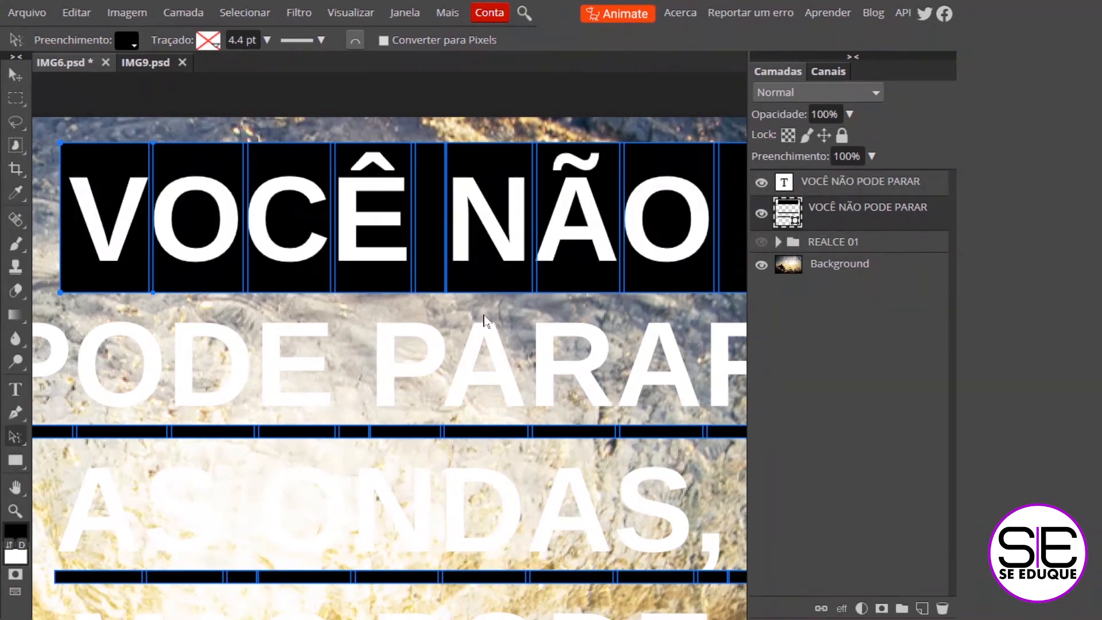
# Delete the surplus bar segment after the final O of VOCÊ NÃO with Path Selection, and return to Direct Selection.
pyautogui.moveTo(687, 314); pyautogui.dragTo(602, 312)
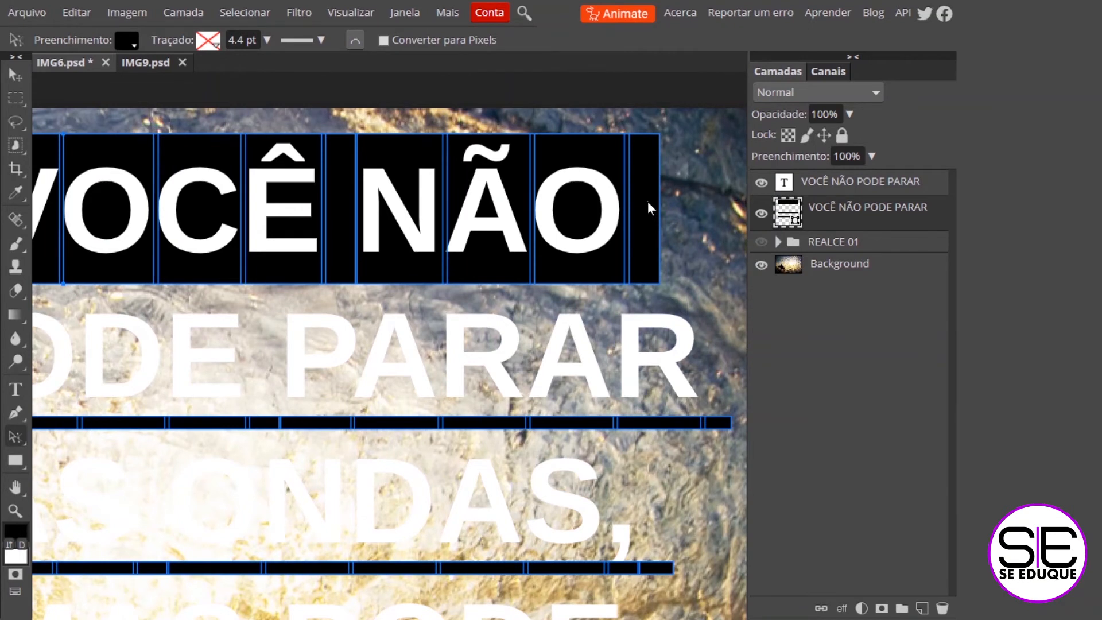
pyautogui.rightClick(19, 445)
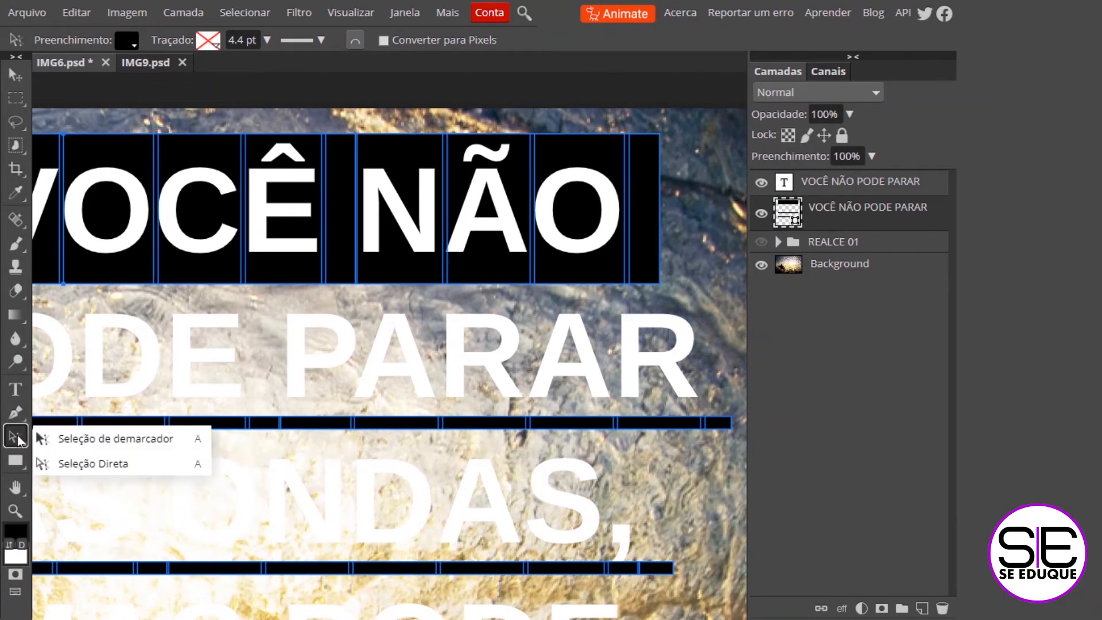
pyautogui.click(80, 437)
pyautogui.moveTo(653, 212); pyautogui.dragTo(699, 216)
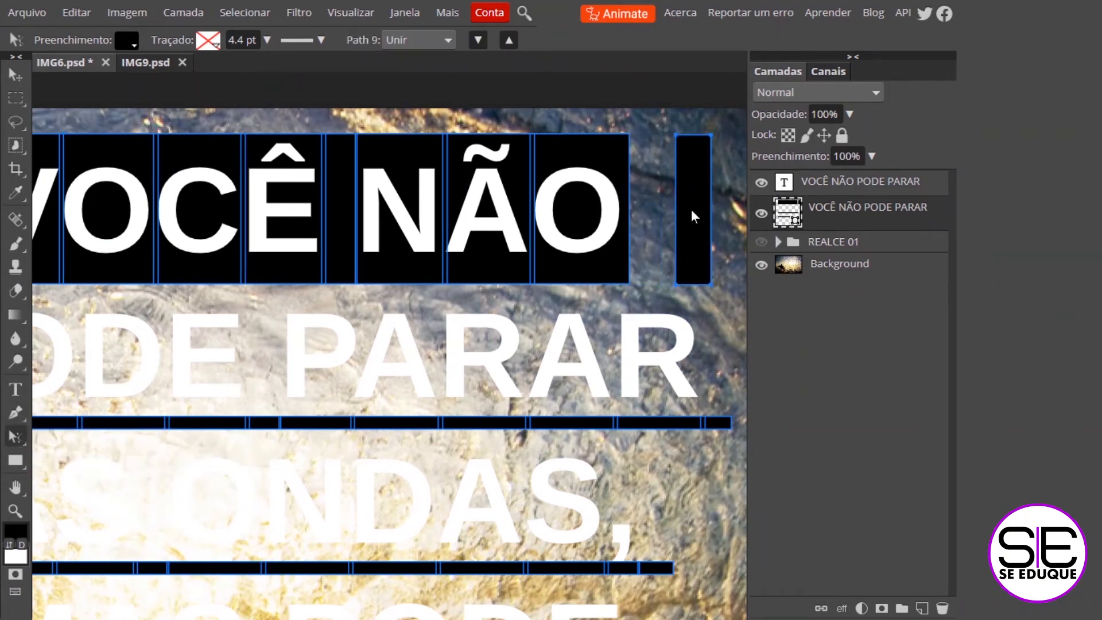
pyautogui.press('Delete')
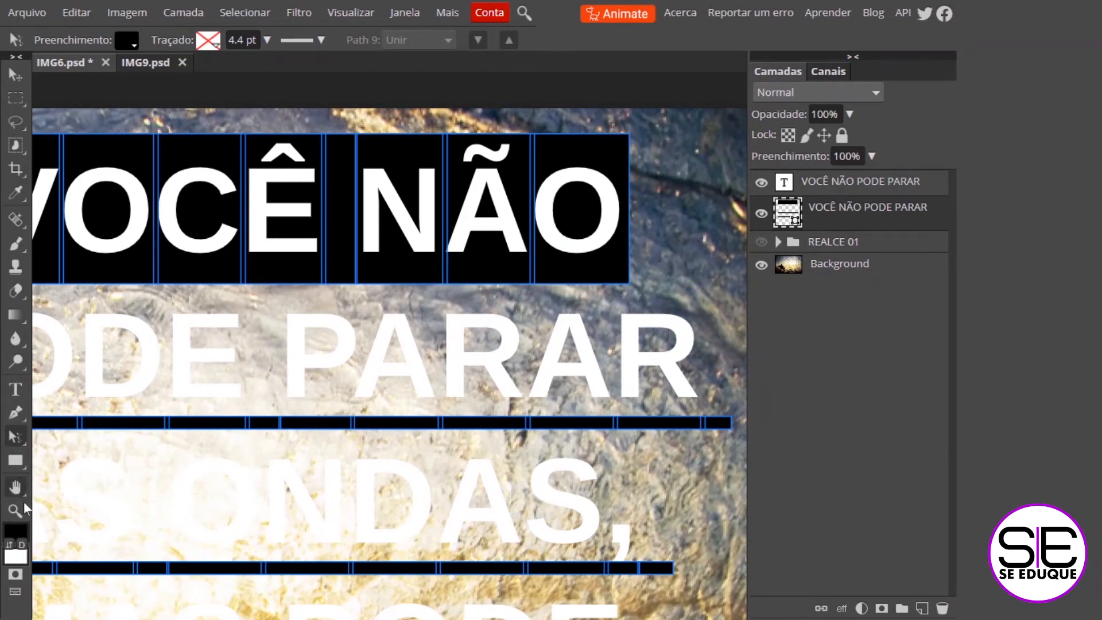
pyautogui.click(19, 444)
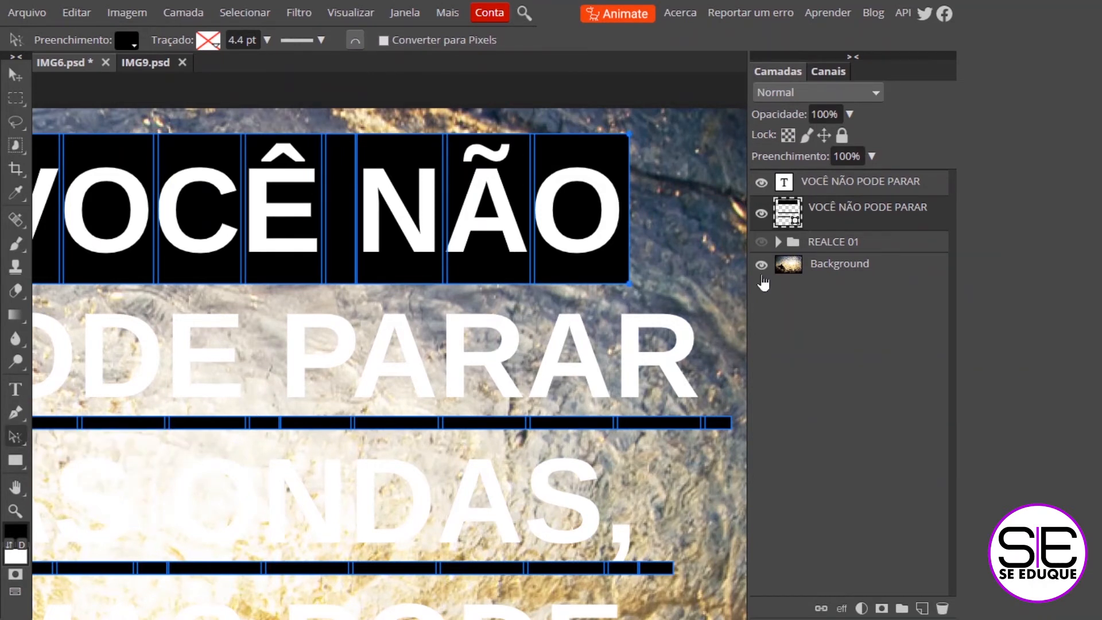
pyautogui.hotkey('shift', 'Right')
pyautogui.moveTo(646, 133); pyautogui.dragTo(633, 289)
pyautogui.hotkey('ctrl', 'z')
pyautogui.moveTo(646, 283); pyautogui.dragTo(665, 214)
pyautogui.moveTo(662, 260); pyautogui.dragTo(634, 282)
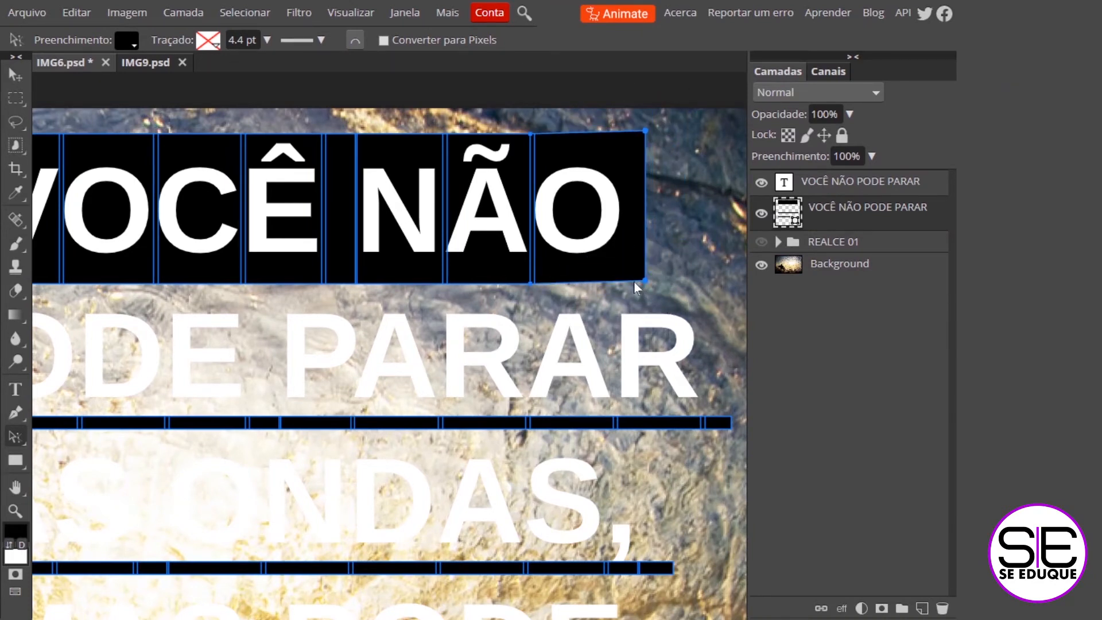
pyautogui.hotkey('ctrl', 'z')
pyautogui.hotkey('ctrl', 'z')
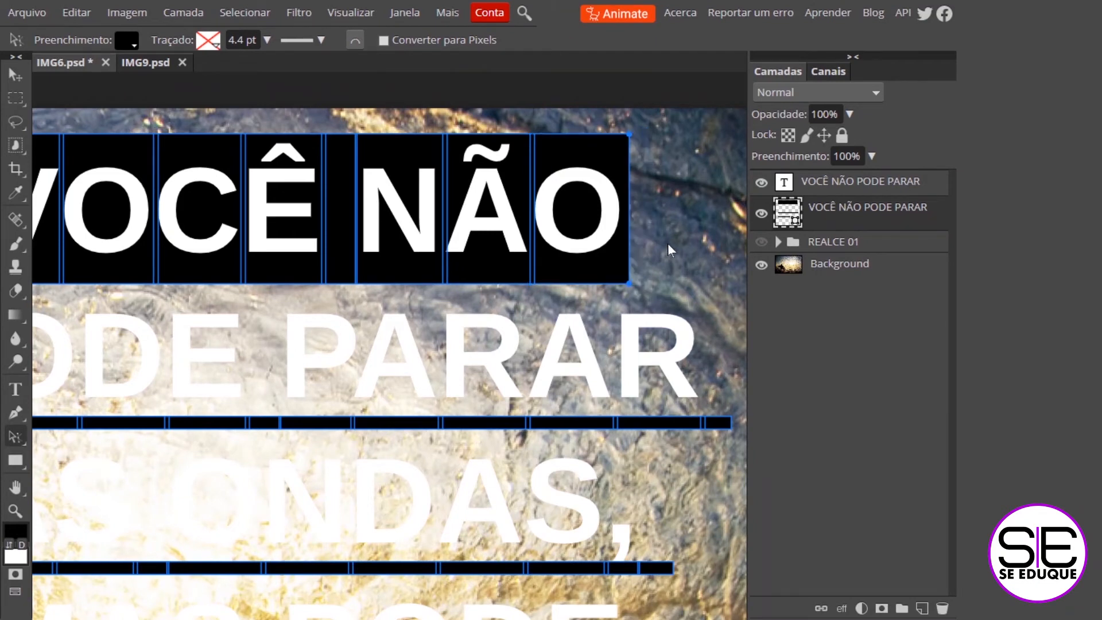
# Extend the right edge of the VOCÊ NÃO bar slightly further past the final O.
pyautogui.hotkey('shift', 'Left')
pyautogui.hotkey('shift', 'Left')
pyautogui.hotkey('shift', 'Right')
pyautogui.hotkey('shift', 'Right')
pyautogui.hotkey('shift', 'Right')
# Select the upper anchors of the PODE PARAR underline with Direct Selection and stretch it upward into a bar covering the line.
pyautogui.moveTo(279, 317); pyautogui.dragTo(400, 257)
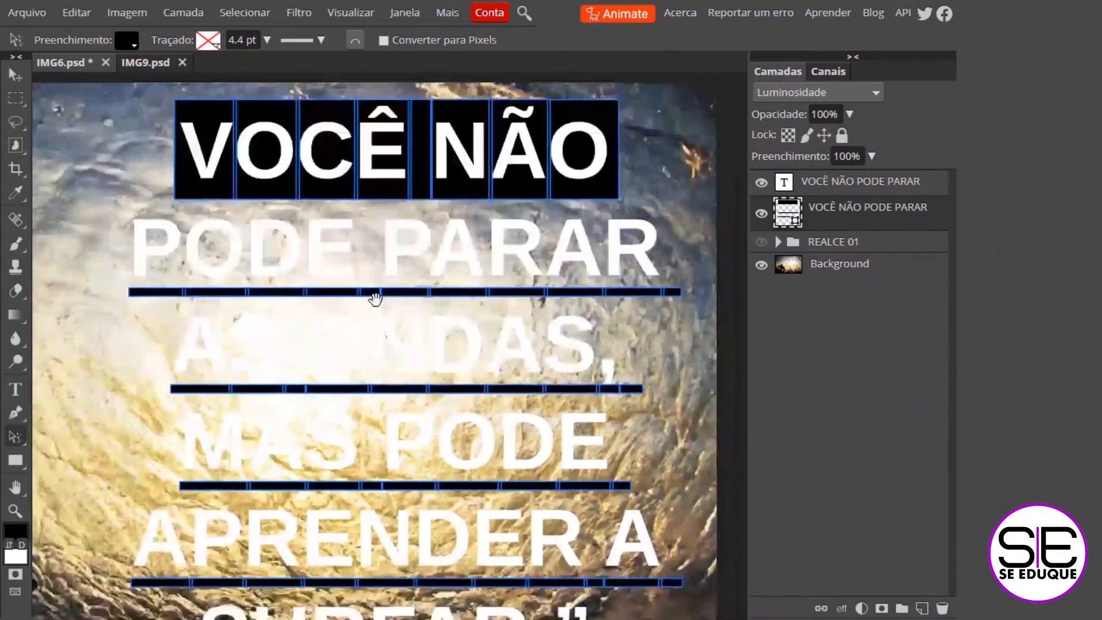
pyautogui.moveTo(375, 298); pyautogui.dragTo(366, 253)
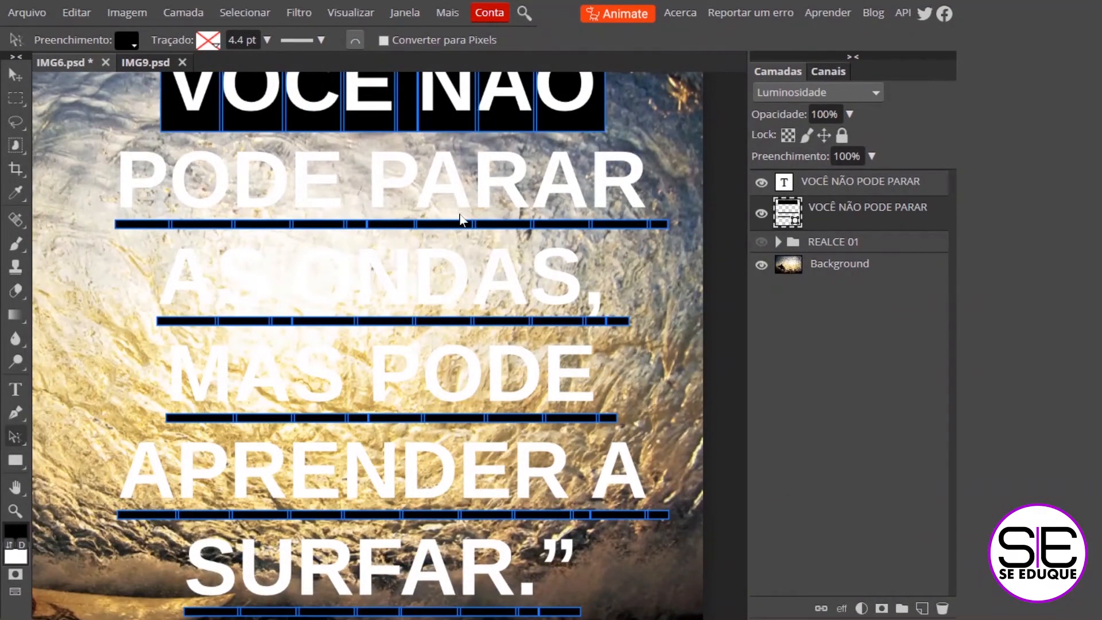
pyautogui.click(15, 437)
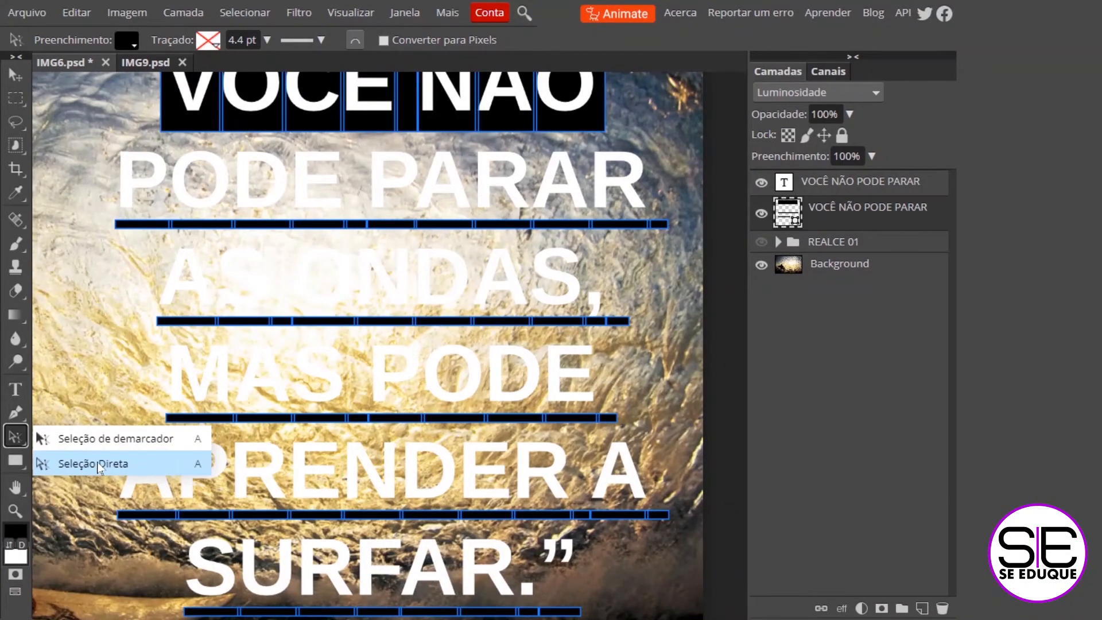
pyautogui.click(99, 465)
pyautogui.moveTo(80, 172); pyautogui.dragTo(681, 225)
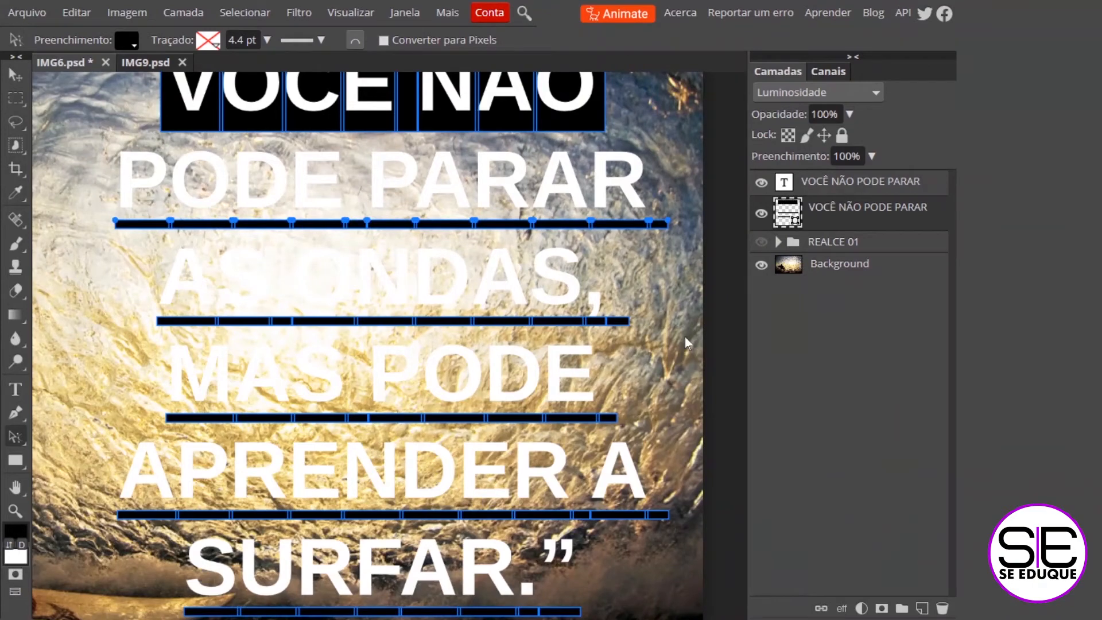
pyautogui.press('Up')
pyautogui.press('Up')
pyautogui.press('Up')
pyautogui.press('Up')
pyautogui.press('Up')
pyautogui.press('Up')
pyautogui.press('Up')
pyautogui.press('Up')
pyautogui.press('Up')
pyautogui.press('Up')
pyautogui.press('Up')
pyautogui.press('Up')
pyautogui.press('Up')
pyautogui.press('Up')
pyautogui.press('Up')
pyautogui.press('Up')
pyautogui.press('Up')
pyautogui.press('Up')
pyautogui.press('Up')
pyautogui.press('Up')
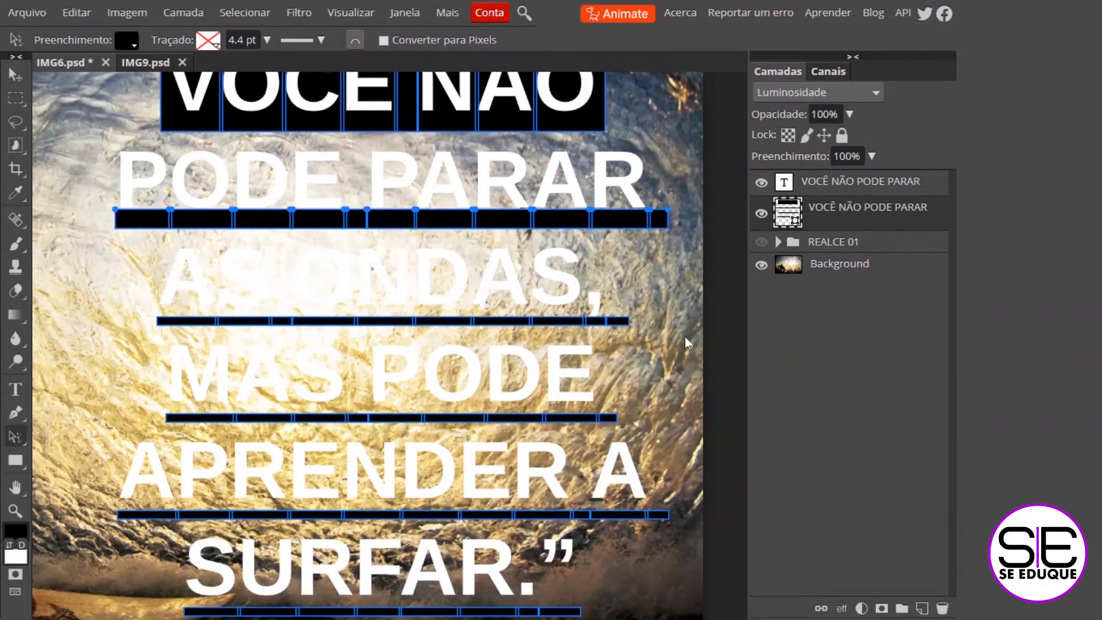
pyautogui.press('Up')
pyautogui.press('Up')
pyautogui.press('Up')
pyautogui.press('Up')
pyautogui.press('Up')
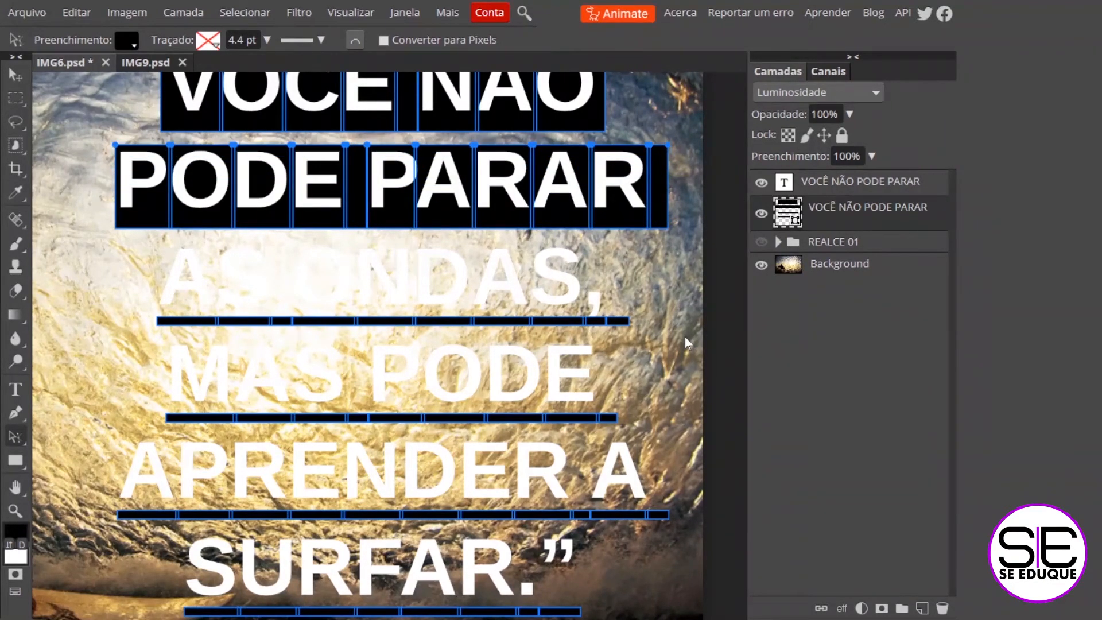
pyautogui.press('Up')
pyautogui.press('Up')
pyautogui.press('Up')
pyautogui.press('Up')
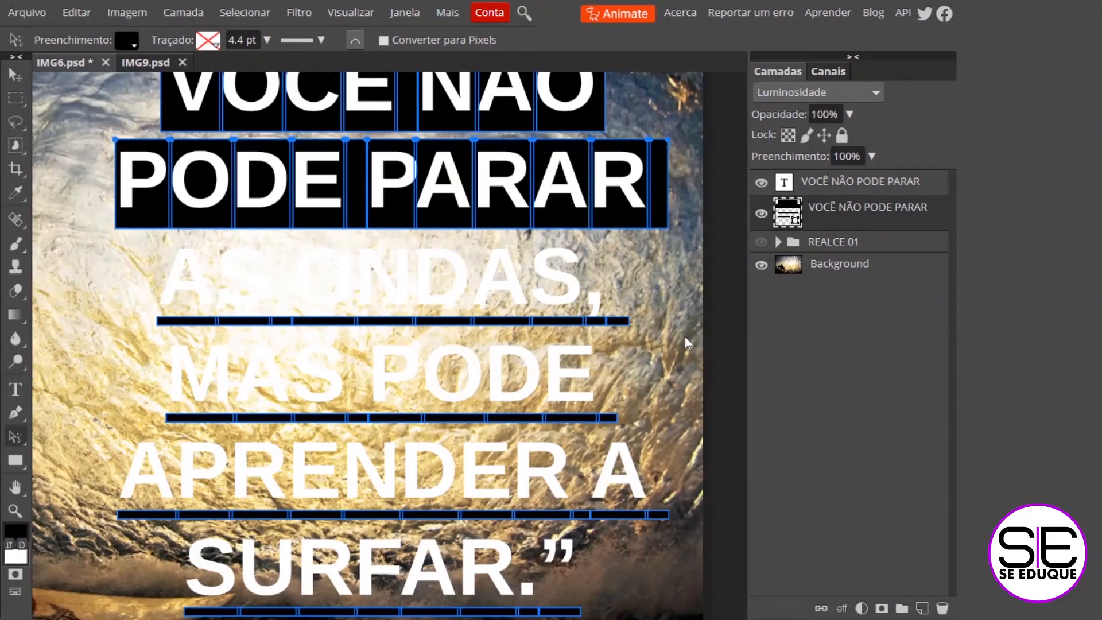
# Extend the left edge of the PODE PARAR bar outward past the first P.
pyautogui.moveTo(86, 122); pyautogui.dragTo(128, 261)
pyautogui.press('Left')
pyautogui.press('Left')
pyautogui.press('Left')
pyautogui.press('Left')
pyautogui.press('Left')
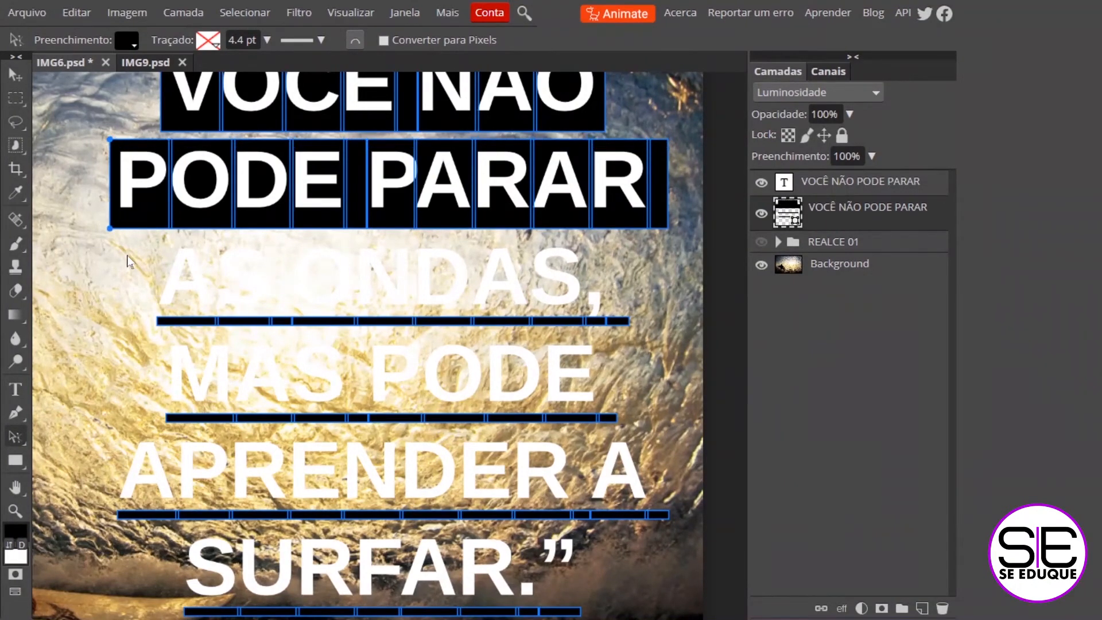
pyautogui.press('Left')
pyautogui.press('Left')
pyautogui.press('Left')
pyautogui.press('Left')
pyautogui.press('Left')
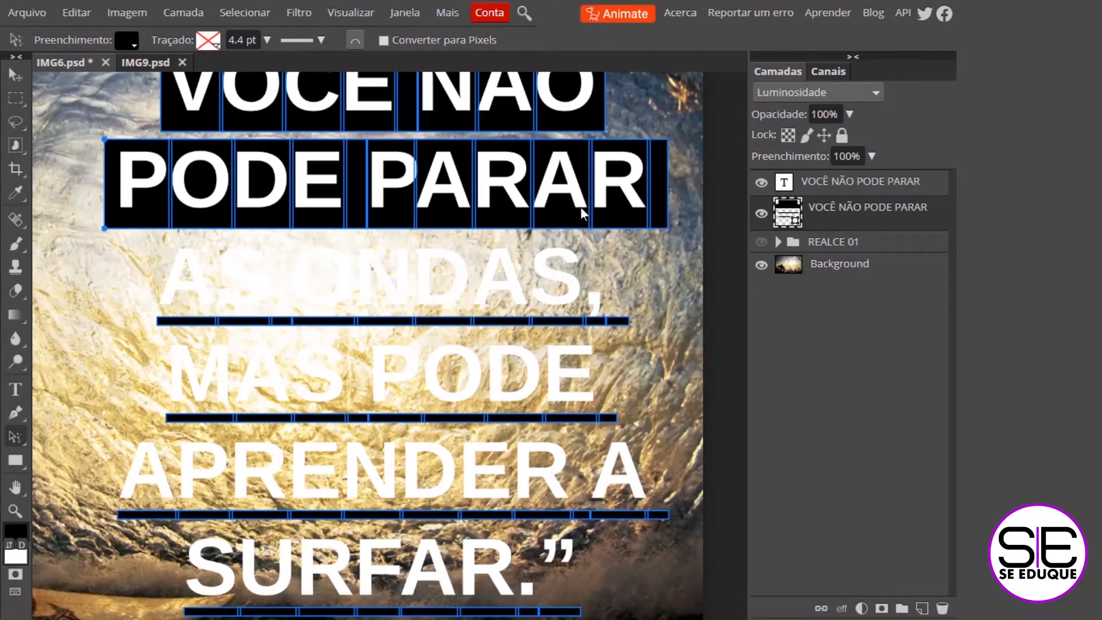
# Delete the surplus segment at the end of the PODE PARAR bar and extend its right edge slightly past the final R.
pyautogui.click(658, 179)
pyautogui.click(16, 441)
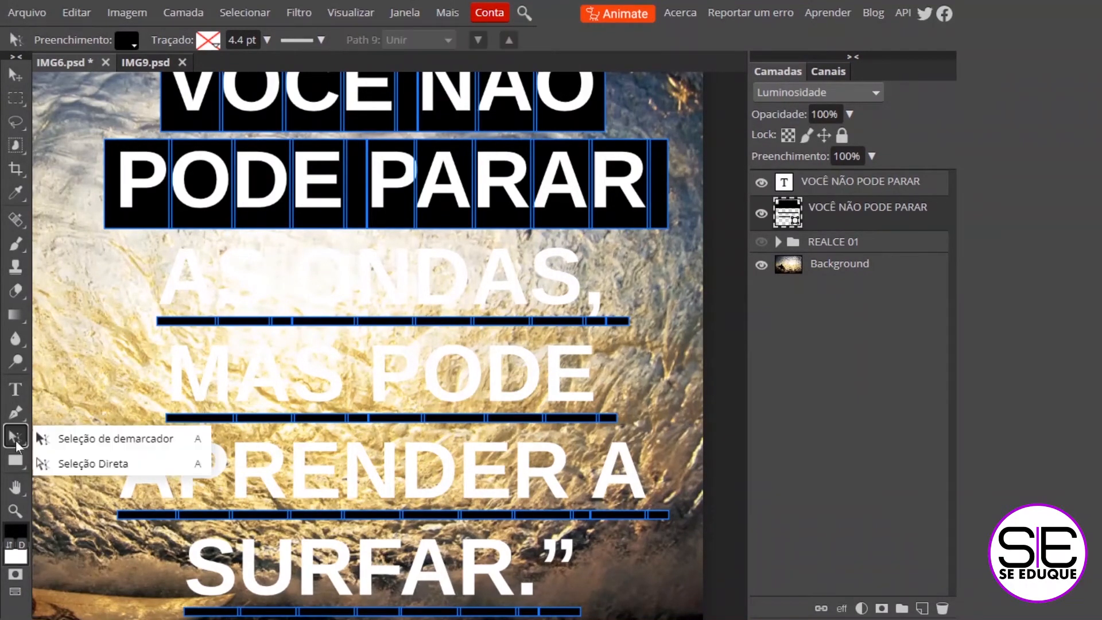
pyautogui.click(663, 197)
pyautogui.press('Delete')
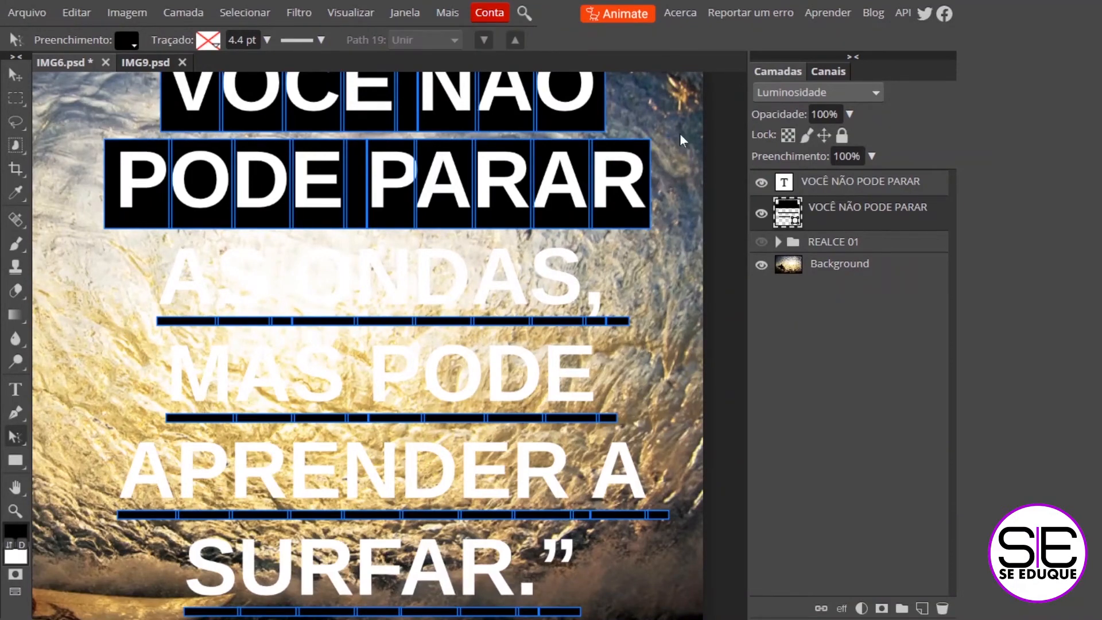
pyautogui.moveTo(667, 131); pyautogui.dragTo(642, 243)
pyautogui.hotkey('shift', 'Right')
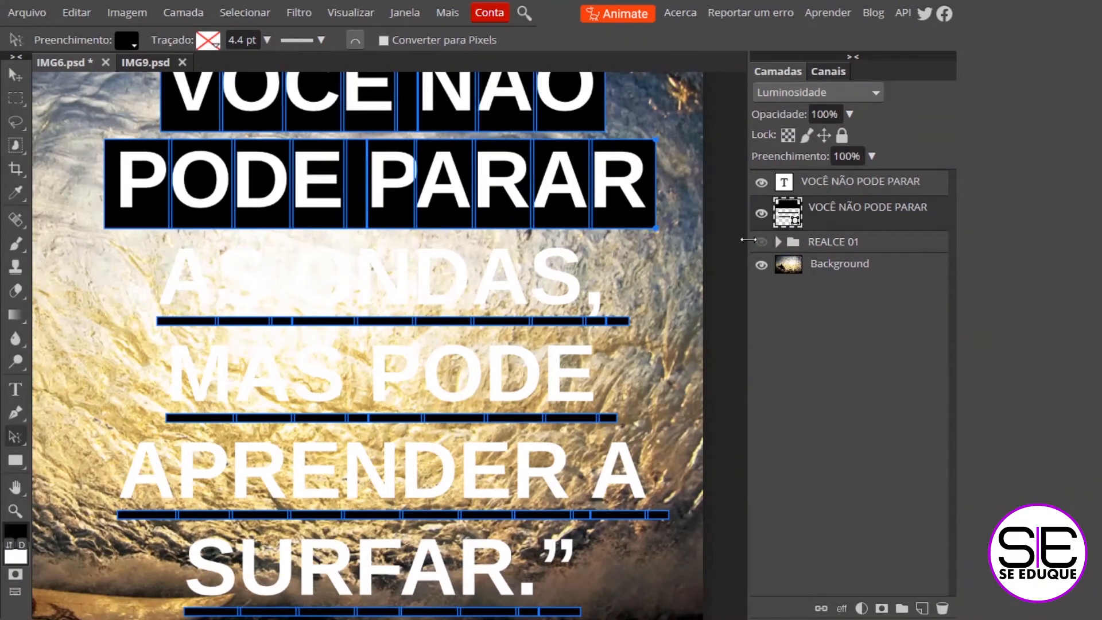
# Select the upper anchors of the AS ONDAS, underline and stretch it upward into a bar covering the line.
pyautogui.moveTo(106, 285); pyautogui.dragTo(652, 320)
pyautogui.hotkey('shift', 'Up')
pyautogui.hotkey('shift', 'Up')
pyautogui.hotkey('shift', 'Up')
pyautogui.hotkey('shift', 'Up')
pyautogui.hotkey('shift', 'Up')
pyautogui.hotkey('shift', 'Up')
pyautogui.hotkey('shift', 'Up')
pyautogui.hotkey('shift', 'Up')
pyautogui.hotkey('shift', 'Up')
pyautogui.hotkey('shift', 'Up')
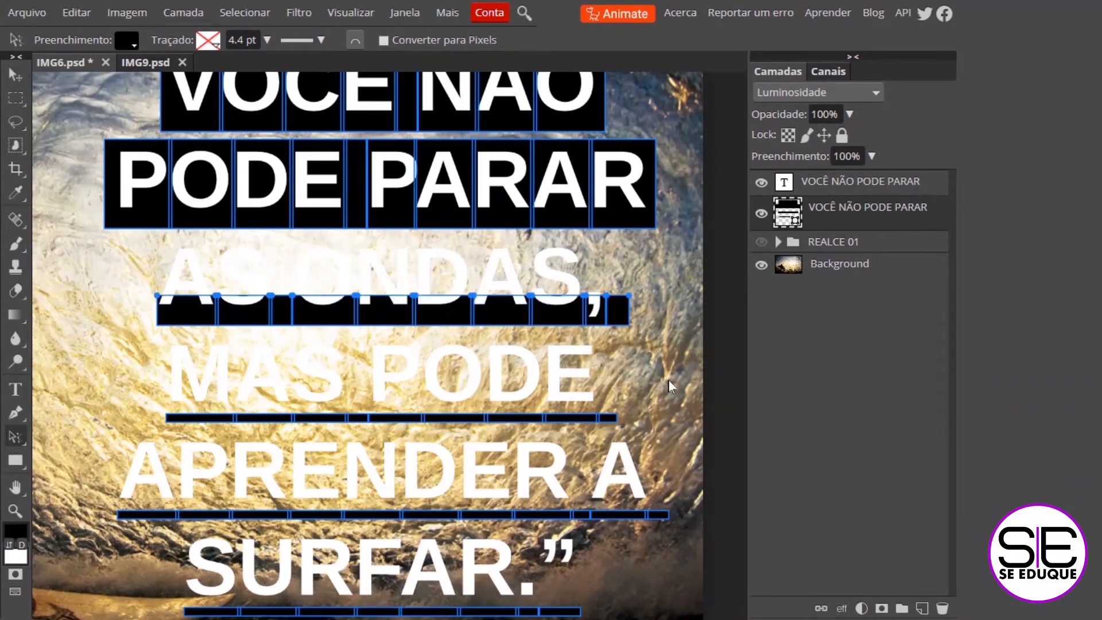
pyautogui.hotkey('shift', 'Up')
pyautogui.hotkey('shift', 'Up')
pyautogui.hotkey('shift', 'Up')
pyautogui.hotkey('shift', 'Up')
pyautogui.hotkey('shift', 'Up')
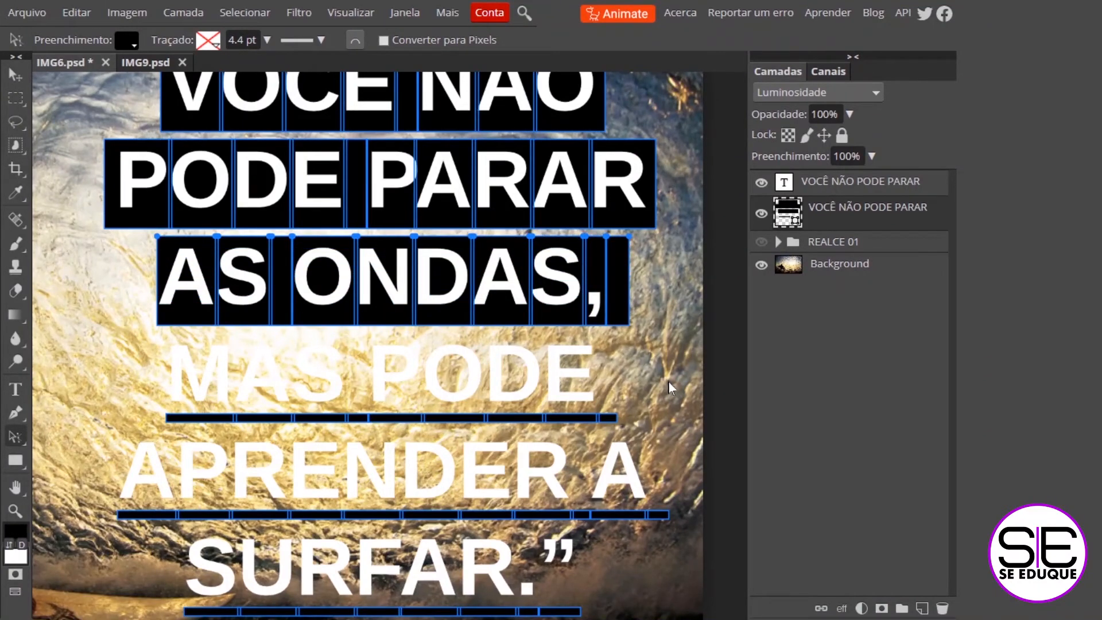
# Delete the surplus segment after the comma of AS ONDAS, and extend the bar's right edge slightly beyond it.
pyautogui.press('a')
pyautogui.click(627, 300)
pyautogui.press('Delete')
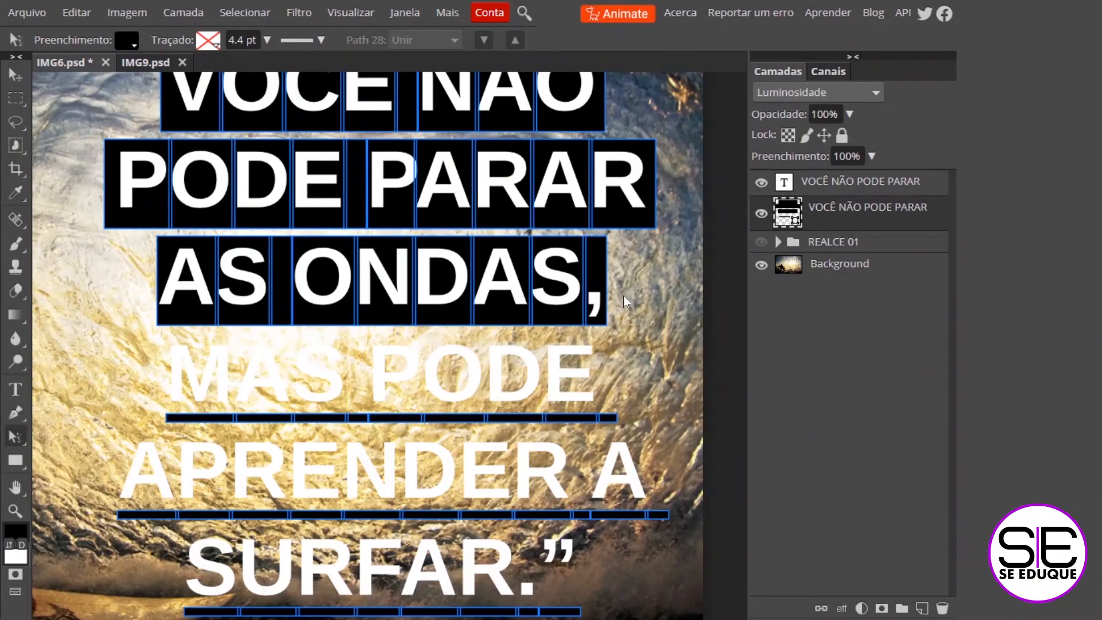
pyautogui.press('a')
pyautogui.moveTo(615, 232); pyautogui.dragTo(602, 329)
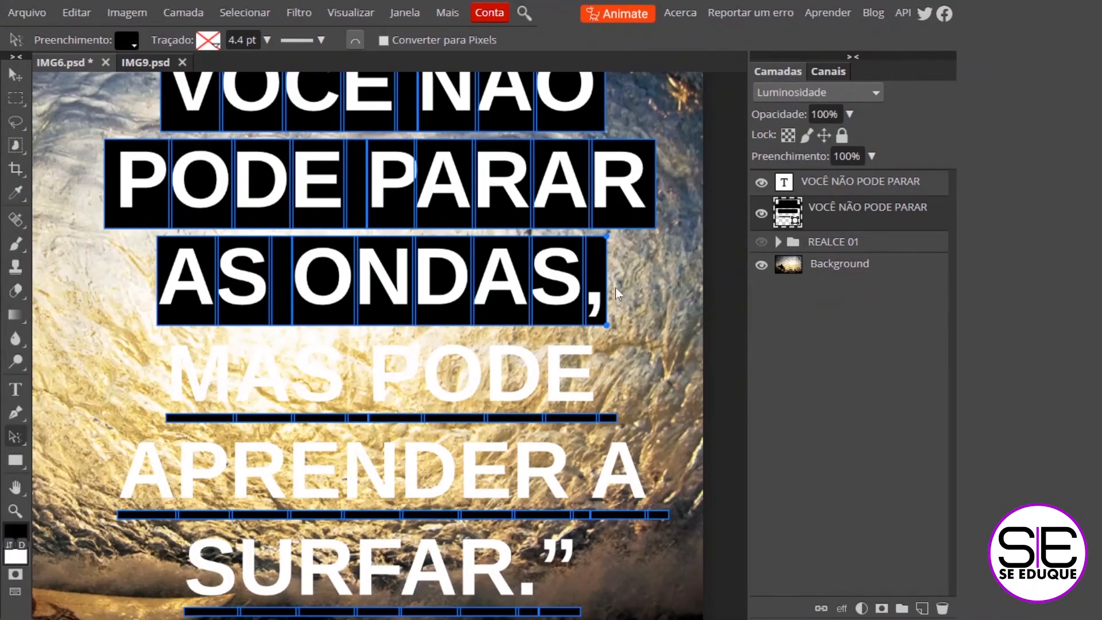
pyautogui.hotkey('shift', 'Right')
pyautogui.hotkey('shift', 'Right')
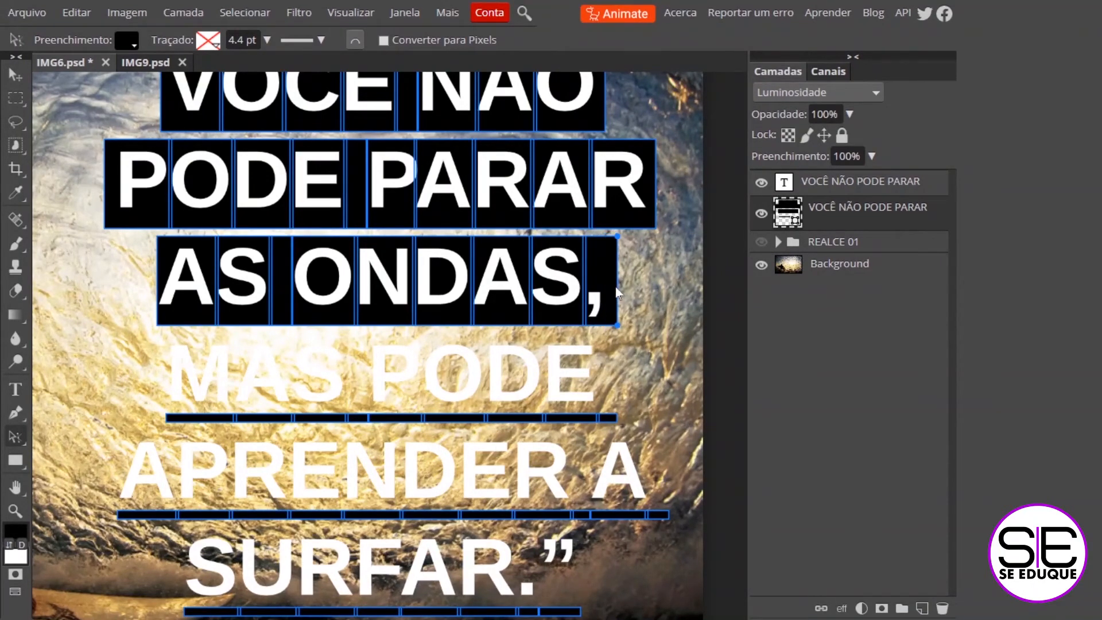
# Extend the left edge of the AS ONDAS, bar slightly past the first A.
pyautogui.click(138, 231)
pyautogui.moveTo(147, 232); pyautogui.dragTo(178, 344)
pyautogui.hotkey('shift', 'Left')
# Select the upper anchors of the MAS PODE underline and stretch it upward into a bar covering the line.
pyautogui.moveTo(130, 395); pyautogui.dragTo(646, 415)
pyautogui.hotkey('shift', 'Up')
pyautogui.hotkey('shift', 'Up')
pyautogui.hotkey('shift', 'Up')
pyautogui.hotkey('shift', 'Up')
pyautogui.hotkey('shift', 'Up')
pyautogui.hotkey('shift', 'Up')
pyautogui.hotkey('shift', 'Up')
pyautogui.hotkey('shift', 'Up')
pyautogui.hotkey('shift', 'Up')
pyautogui.hotkey('shift', 'Up')
pyautogui.hotkey('shift', 'Up')
pyautogui.hotkey('shift', 'Up')
pyautogui.hotkey('shift', 'Up')
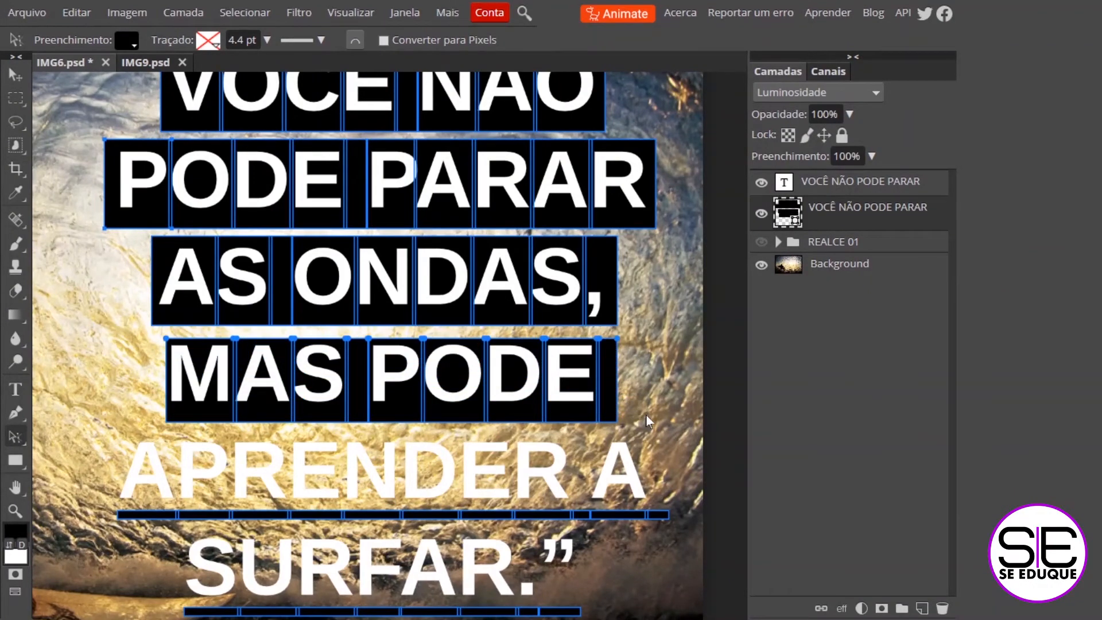
pyautogui.hotkey('shift', 'Up')
pyautogui.hotkey('shift', 'Up')
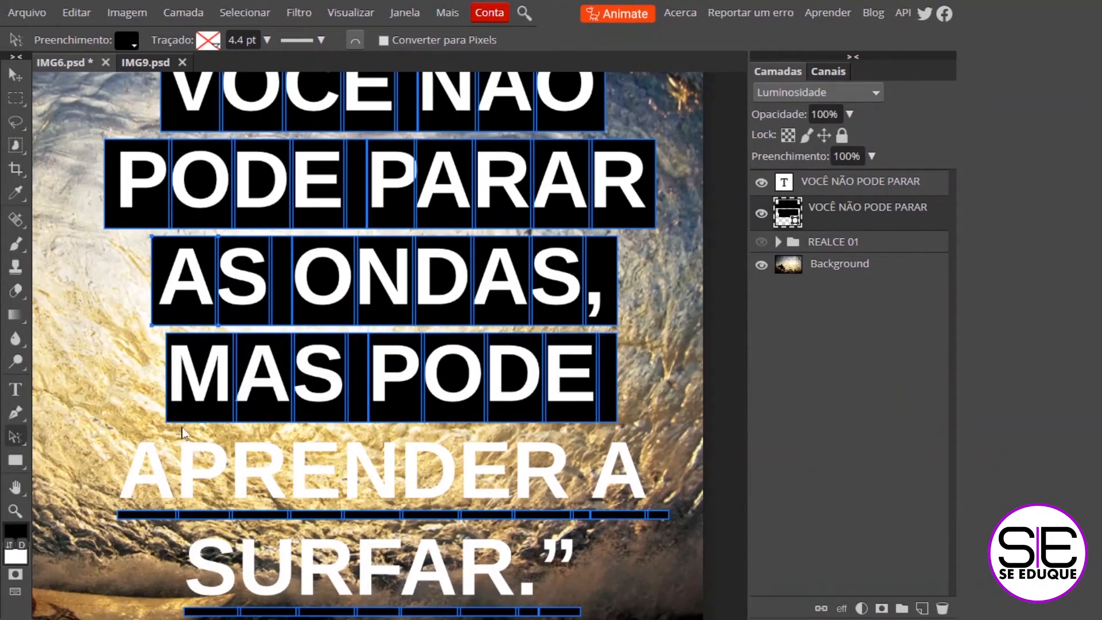
# Extend the left edge of the MAS PODE bar slightly past the M, and trim its right end to just beyond the last E.
pyautogui.moveTo(123, 334); pyautogui.dragTo(204, 429)
pyautogui.moveTo(97, 322); pyautogui.dragTo(207, 420)
pyautogui.moveTo(118, 332); pyautogui.dragTo(199, 432)
pyautogui.hotkey('shift', 'Left')
pyautogui.moveTo(680, 259); pyautogui.dragTo(656, 286)
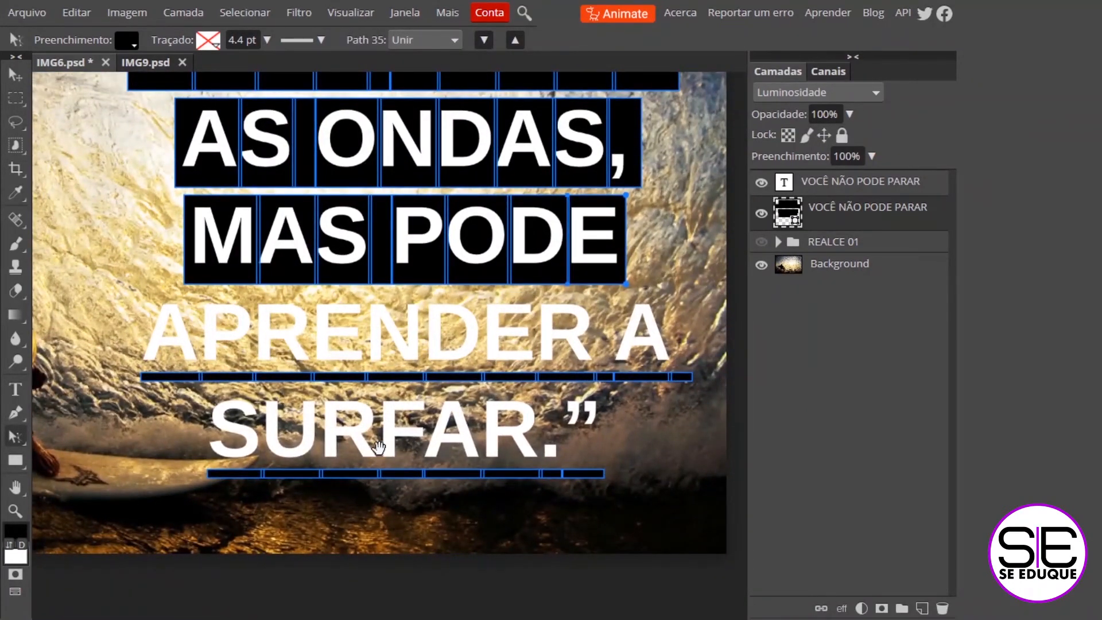
# Stretch the upper anchors of the APRENDER A underline upward into a bar covering the line, and extend its left edge slightly.
pyautogui.moveTo(105, 348); pyautogui.dragTo(689, 375)
pyautogui.hotkey('shift', 'Up')
pyautogui.hotkey('shift', 'Up')
pyautogui.hotkey('shift', 'Up')
pyautogui.hotkey('shift', 'Up')
pyautogui.hotkey('shift', 'Up')
pyautogui.hotkey('shift', 'Up')
pyautogui.hotkey('shift', 'Up')
pyautogui.hotkey('shift', 'Up')
pyautogui.hotkey('shift', 'Up')
pyautogui.hotkey('shift', 'Up')
pyautogui.hotkey('shift', 'Up')
pyautogui.hotkey('shift', 'Up')
pyautogui.hotkey('shift', 'Up')
pyautogui.hotkey('shift', 'Up')
pyautogui.hotkey('shift', 'Up')
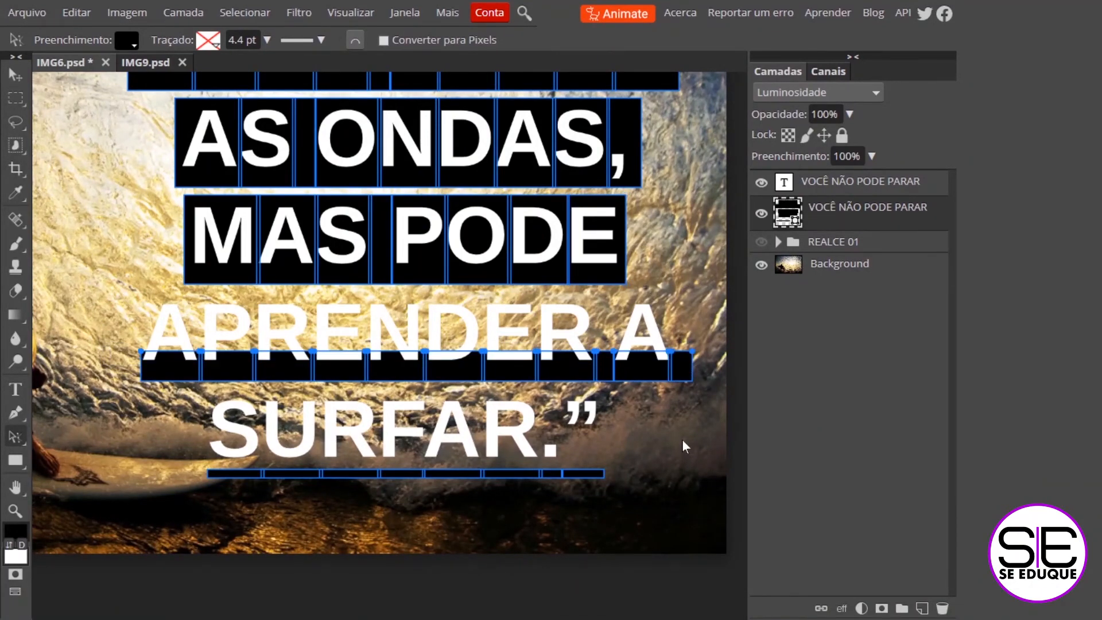
pyautogui.hotkey('shift', 'Down')
pyautogui.hotkey('shift', 'Down')
pyautogui.hotkey('shift', 'Down')
pyautogui.hotkey('shift', 'Down')
pyautogui.hotkey('shift', 'Down')
pyautogui.hotkey('shift', 'Up')
pyautogui.moveTo(108, 275); pyautogui.dragTo(170, 394)
pyautogui.hotkey('shift', 'Left')
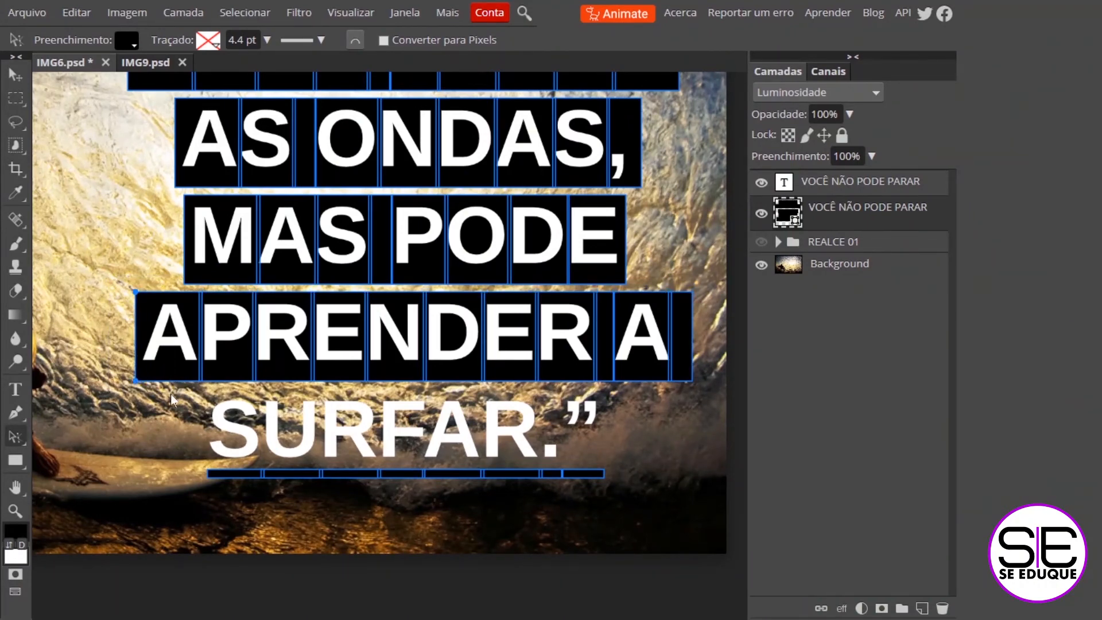
# Delete the surplus segment after the final A of APRENDER A, and extend the bar's right edge slightly beyond the letter.
pyautogui.click(686, 341)
pyautogui.click(685, 341)
pyautogui.press('Delete')
pyautogui.moveTo(688, 281); pyautogui.dragTo(652, 385)
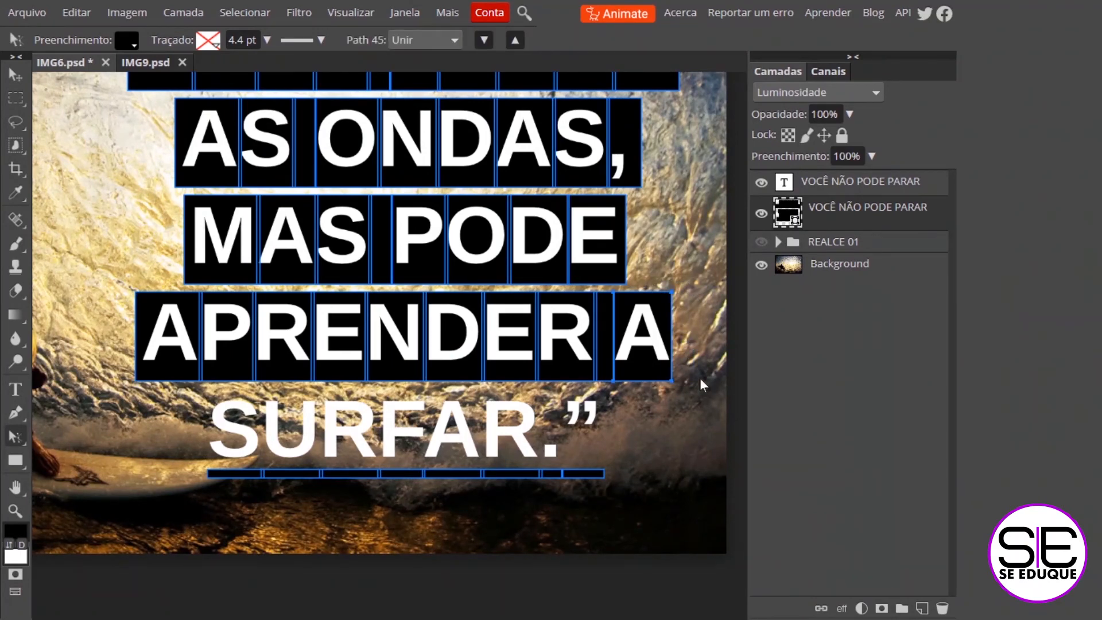
pyautogui.hotkey('shift', 'Right')
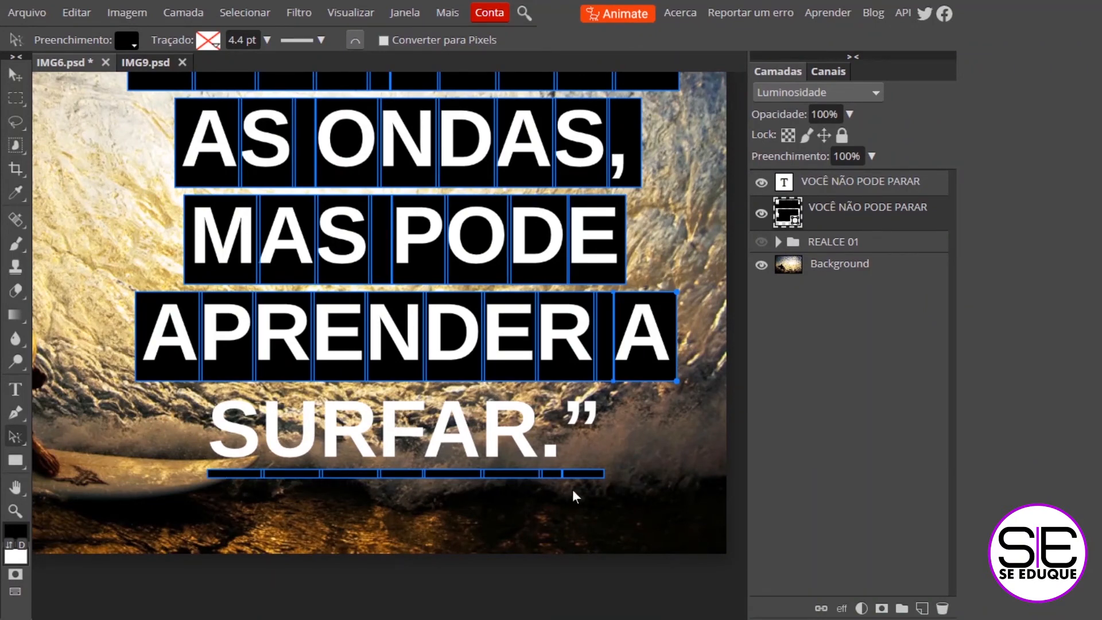
# Delete every segment of the SURFAR underline except the first one, under the S.
pyautogui.moveTo(619, 460); pyautogui.dragTo(297, 516)
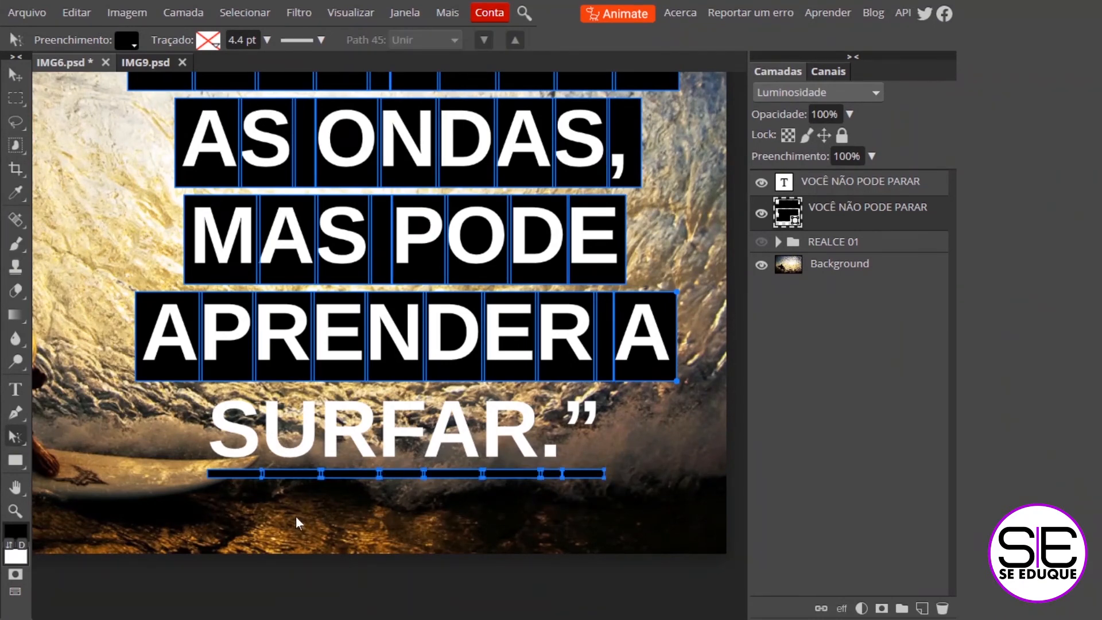
pyautogui.press('Delete')
pyautogui.click(244, 472)
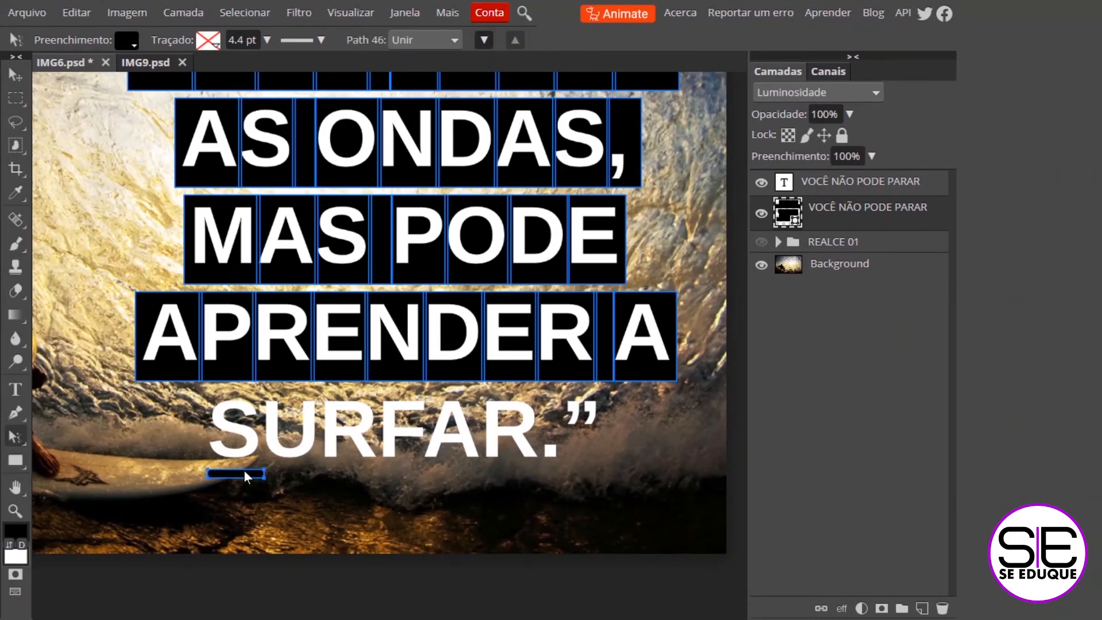
# Select the upper anchors of the remaining SURFAR segment and stretch it upward into a block covering the S.
pyautogui.moveTo(179, 454); pyautogui.dragTo(294, 475)
pyautogui.moveTo(299, 470); pyautogui.dragTo(300, 469)
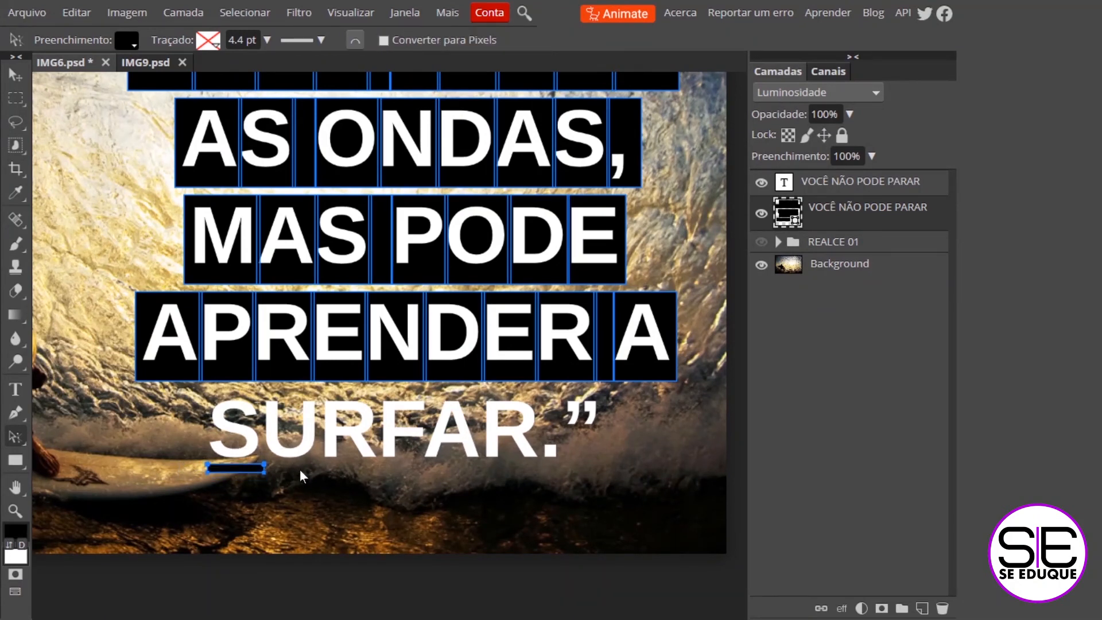
pyautogui.hotkey('shift', 'Up')
pyautogui.hotkey('shift', 'Up')
pyautogui.hotkey('shift', 'Up')
pyautogui.hotkey('shift', 'Up')
pyautogui.hotkey('shift', 'Up')
pyautogui.hotkey('shift', 'Up')
pyautogui.hotkey('shift', 'Up')
pyautogui.hotkey('shift', 'Up')
pyautogui.hotkey('shift', 'Up')
pyautogui.hotkey('shift', 'Up')
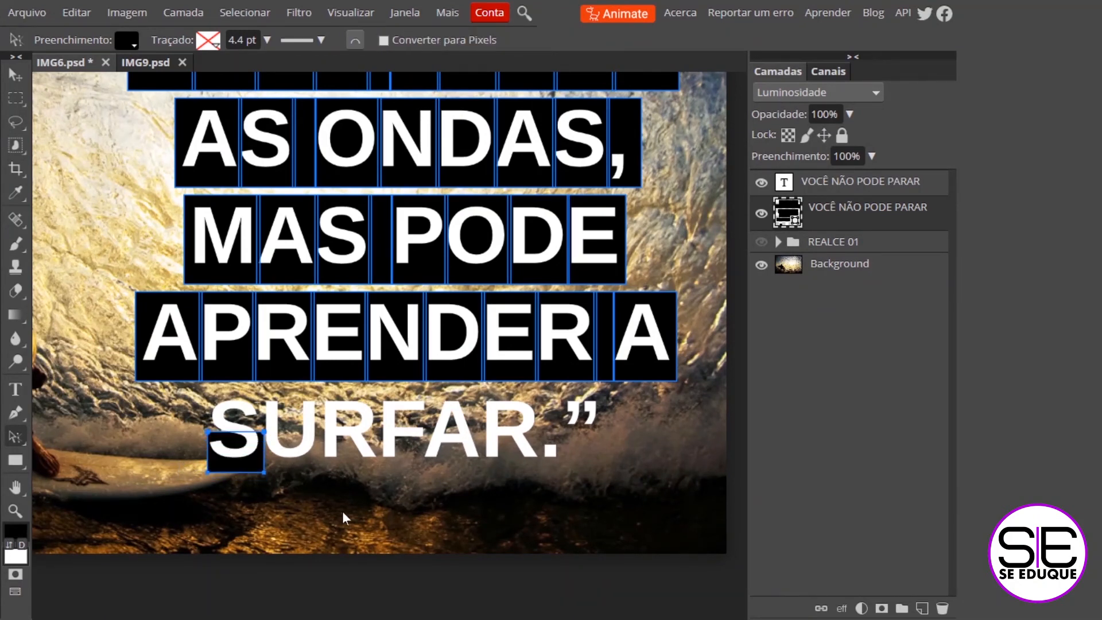
pyautogui.hotkey('shift', 'Up')
pyautogui.hotkey('shift', 'Up')
pyautogui.hotkey('shift', 'Up')
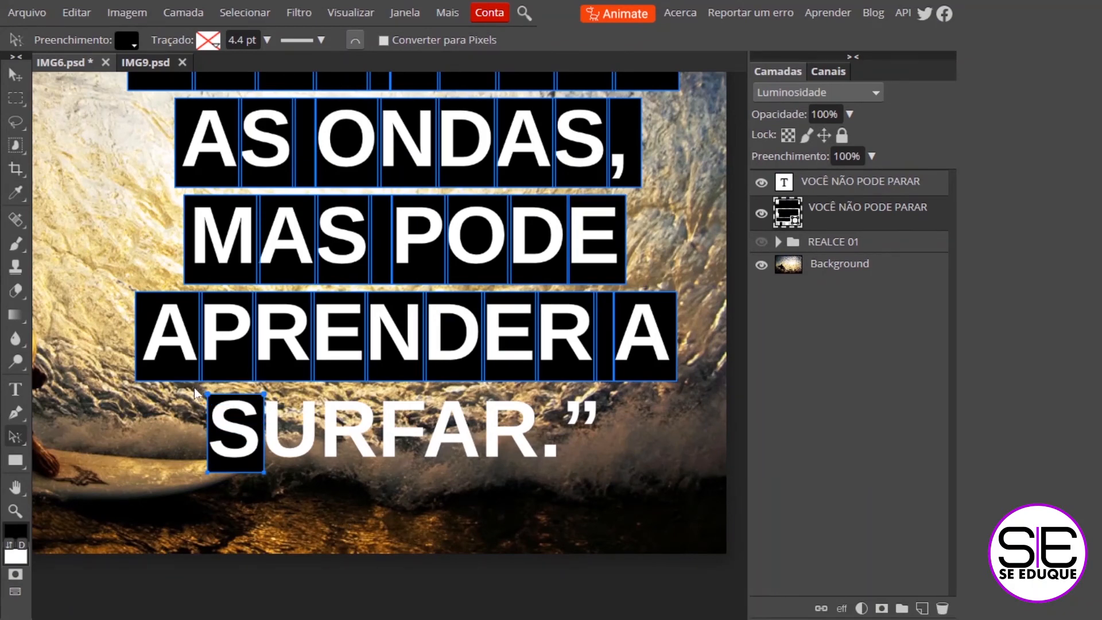
# Extend the left edge of the SURFAR block slightly past the S.
pyautogui.moveTo(204, 434); pyautogui.dragTo(218, 484)
pyautogui.hotkey('shift', 'Left')
pyautogui.hotkey('shift', 'Left')
# Extend the right edge of the SURFAR block past the closing quotation mark, and raise its upper edge slightly.
pyautogui.moveTo(253, 388); pyautogui.dragTo(274, 491)
pyautogui.hotkey('shift', 'Right')
pyautogui.hotkey('shift', 'Right')
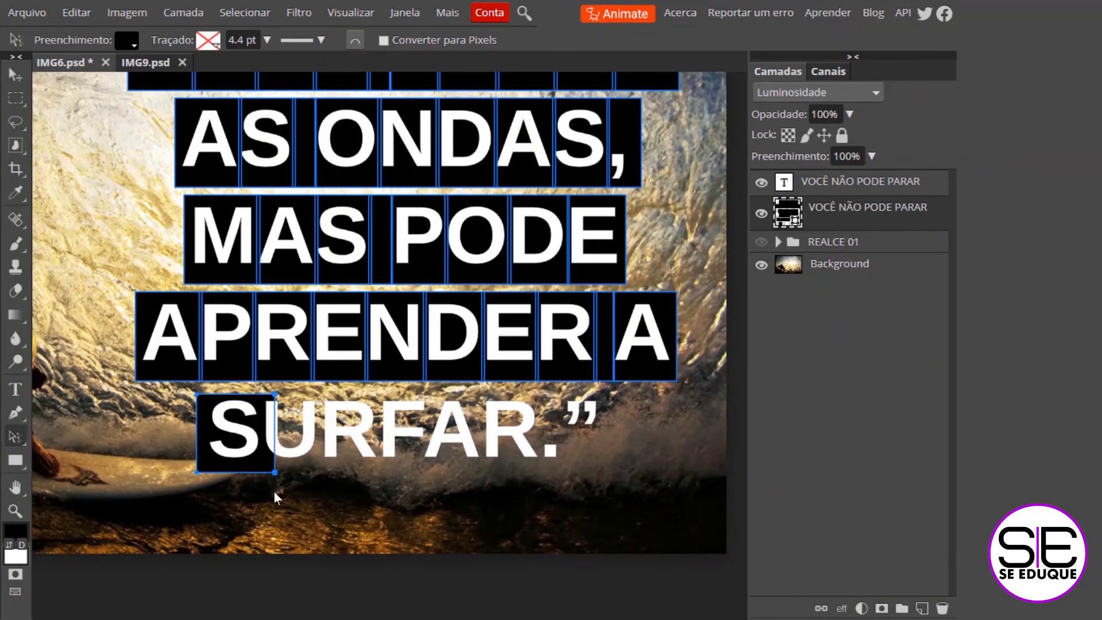
pyautogui.hotkey('shift', 'Right')
pyautogui.hotkey('shift', 'Right')
pyautogui.hotkey('shift', 'Right')
pyautogui.hotkey('shift', 'Right')
pyautogui.hotkey('shift', 'Right')
pyautogui.hotkey('shift', 'Right')
pyautogui.hotkey('shift', 'Right')
pyautogui.hotkey('shift', 'Right')
pyautogui.hotkey('shift', 'Right')
pyautogui.hotkey('shift', 'Right')
pyautogui.hotkey('shift', 'Right')
pyautogui.hotkey('shift', 'Right')
pyautogui.hotkey('shift', 'Right')
pyautogui.hotkey('shift', 'Right')
pyautogui.hotkey('shift', 'Right')
pyautogui.hotkey('shift', 'Right')
pyautogui.hotkey('shift', 'Right')
pyautogui.hotkey('shift', 'Right')
pyautogui.hotkey('shift', 'Right')
pyautogui.hotkey('shift', 'Right')
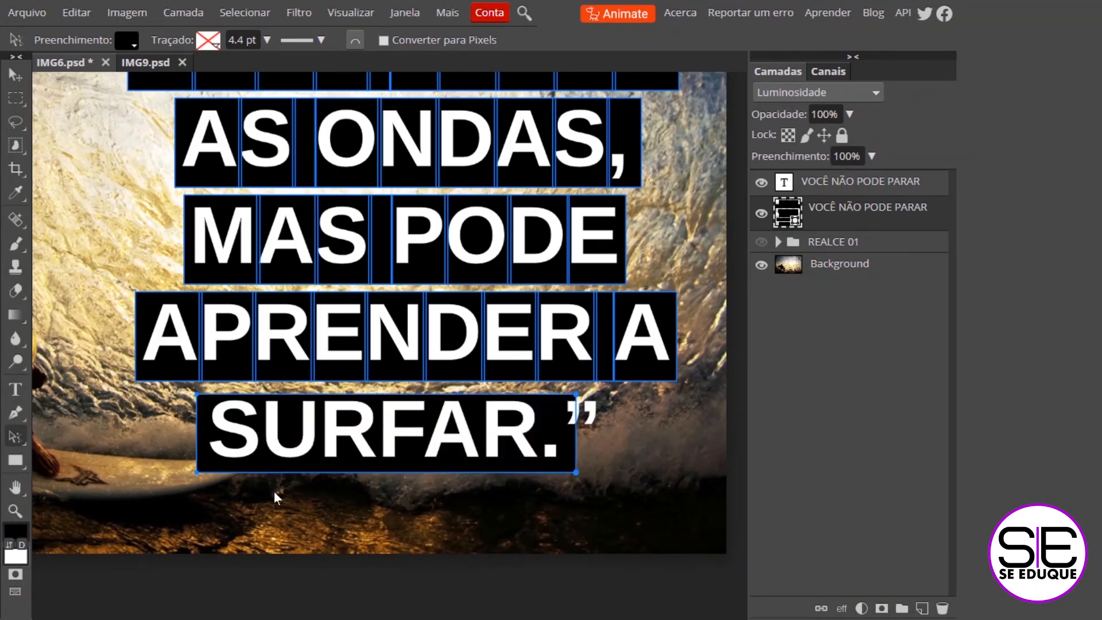
pyautogui.hotkey('shift', 'Right')
pyautogui.hotkey('shift', 'Right')
pyautogui.hotkey('shift', 'Right')
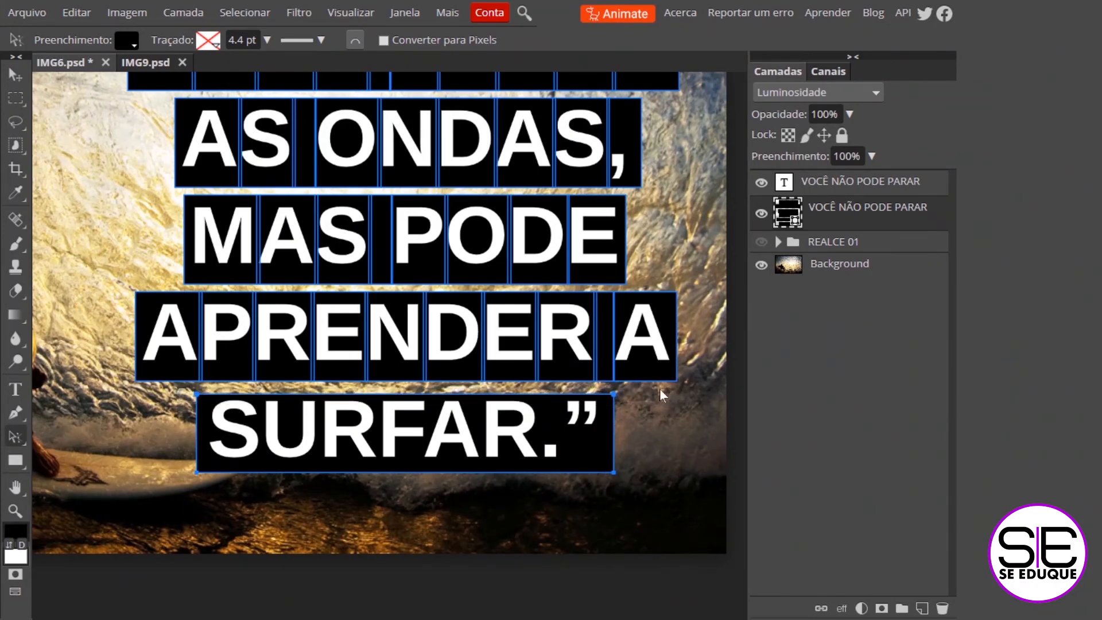
pyautogui.hotkey('shift', 'Up')
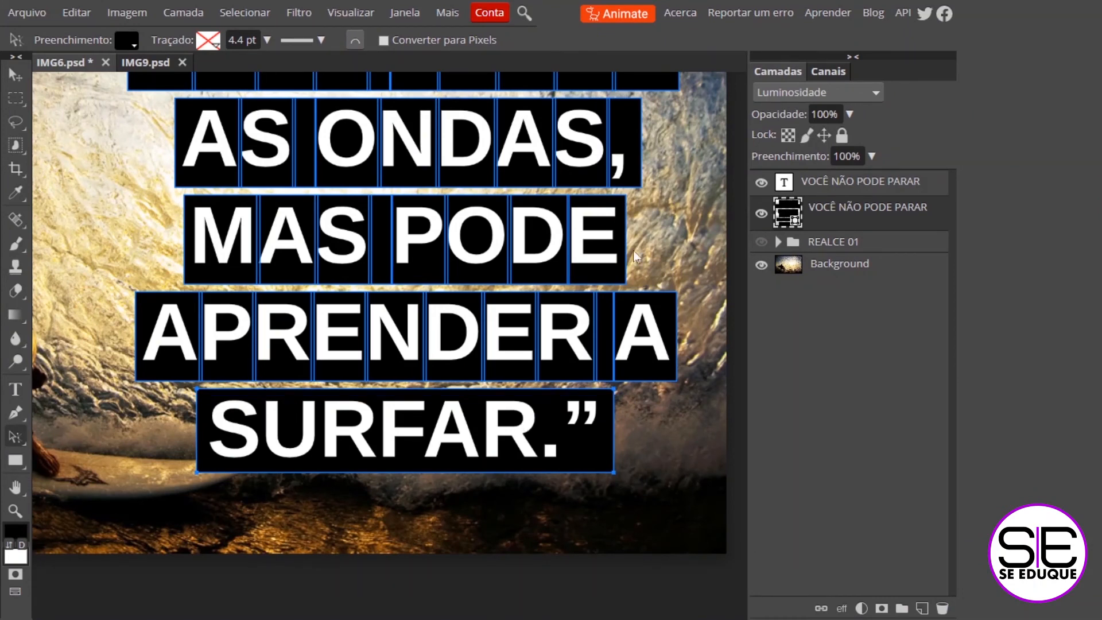
# Fit the whole image in view and examine the bars without path outlines, along with the layers inside the REALCE 01 group.
pyautogui.moveTo(662, 181); pyautogui.dragTo(656, 369)
pyautogui.hotkey('ctrl', '0')
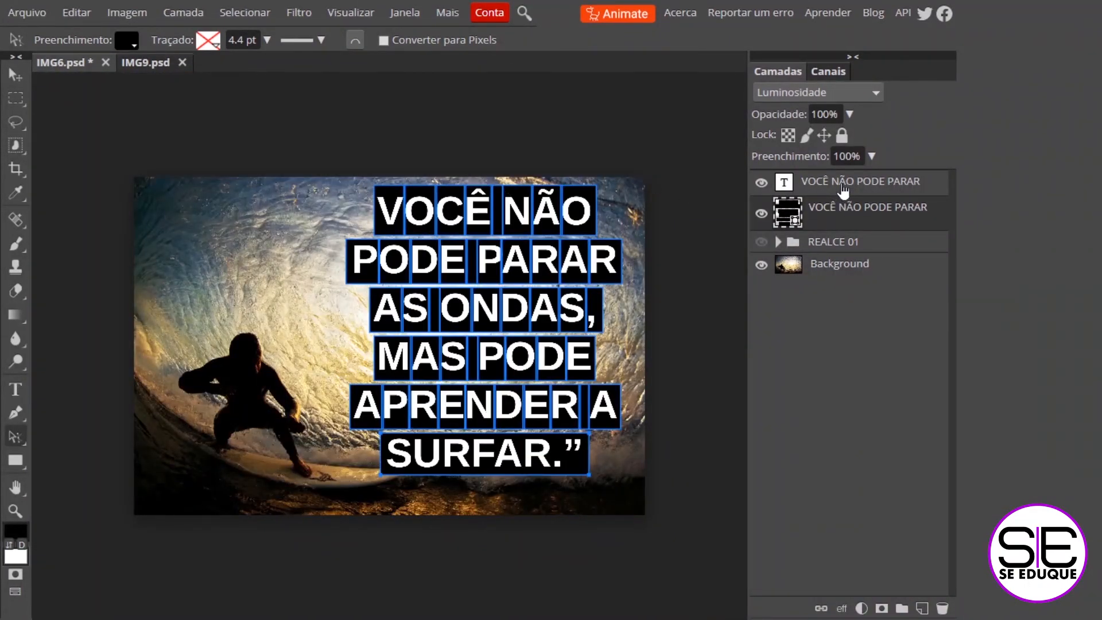
pyautogui.click(836, 269)
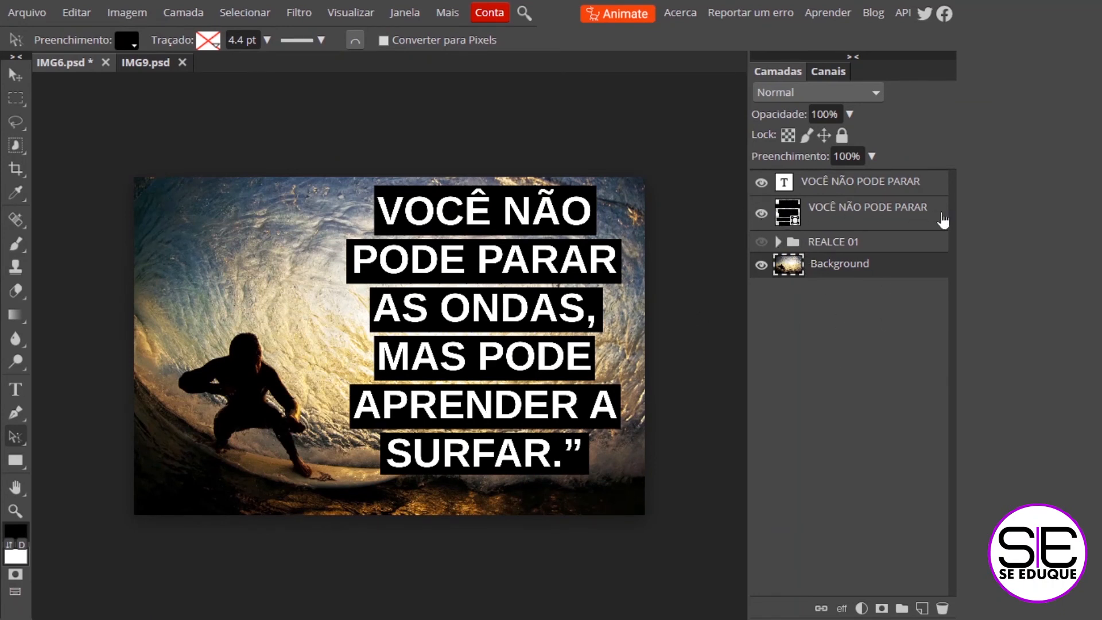
pyautogui.click(778, 242)
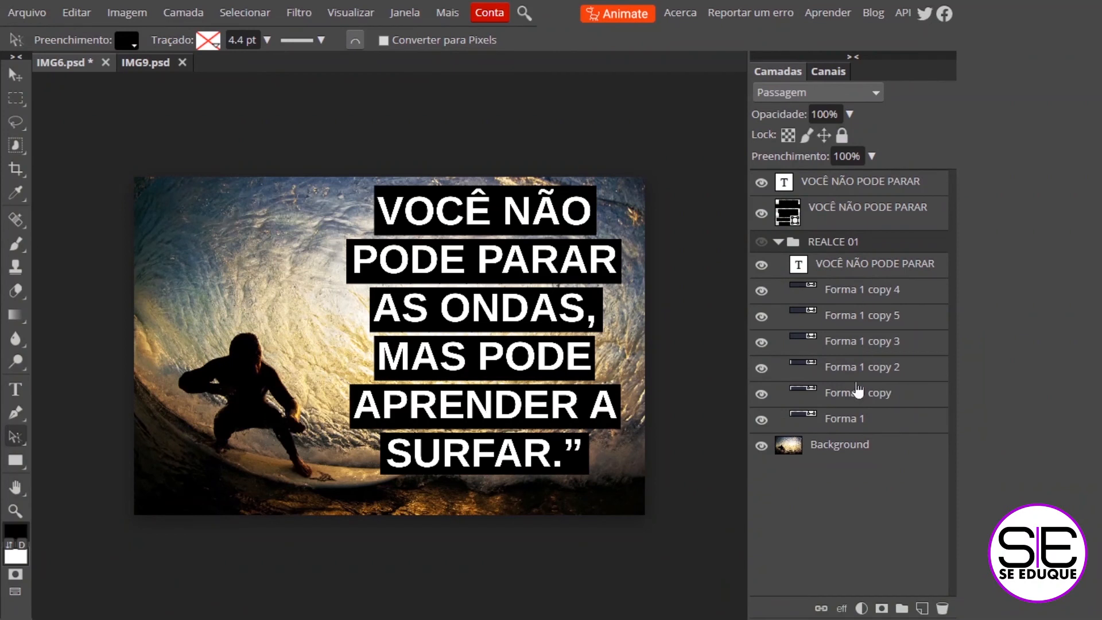
pyautogui.click(779, 242)
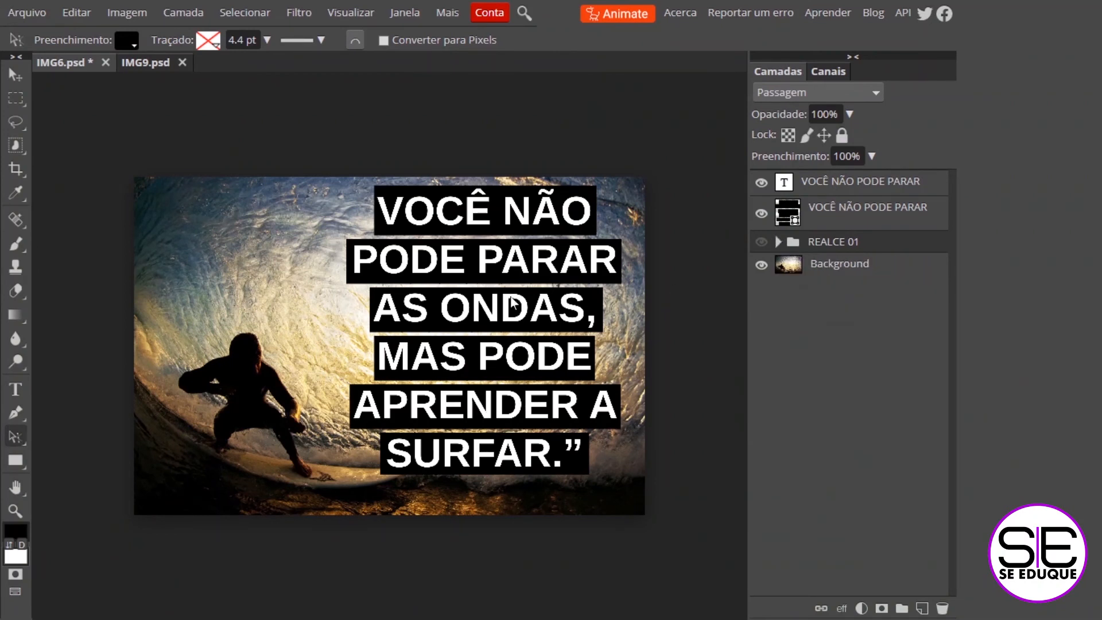
# Lower the opacity of the black bars layer to 60%, and select the Background layer to hide the path outlines.
pyautogui.click(872, 156)
pyautogui.click(850, 115)
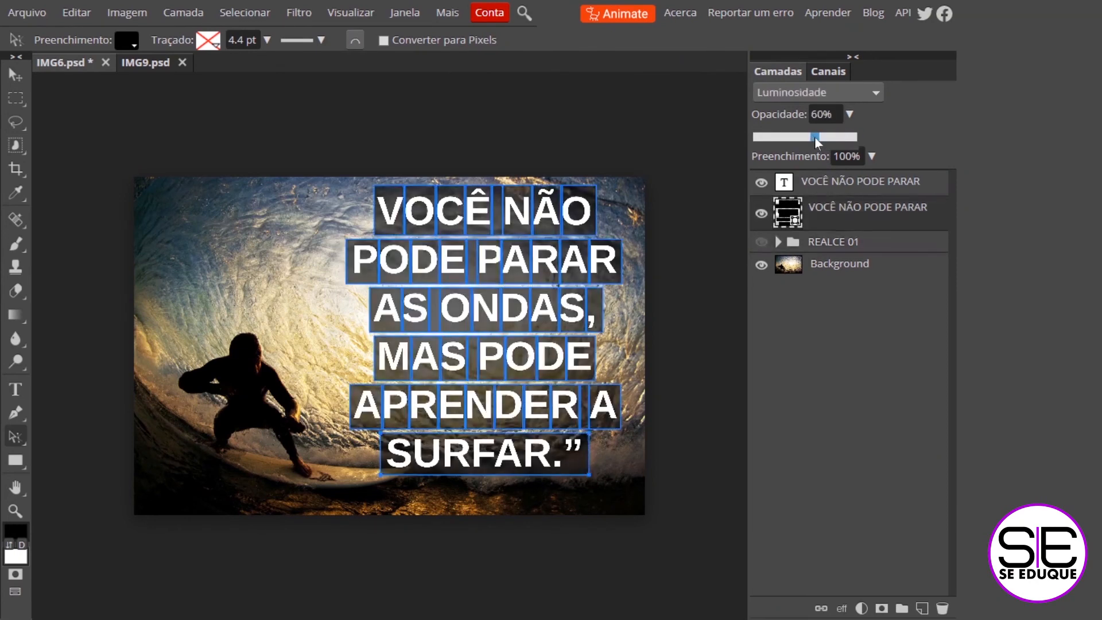
pyautogui.click(825, 275)
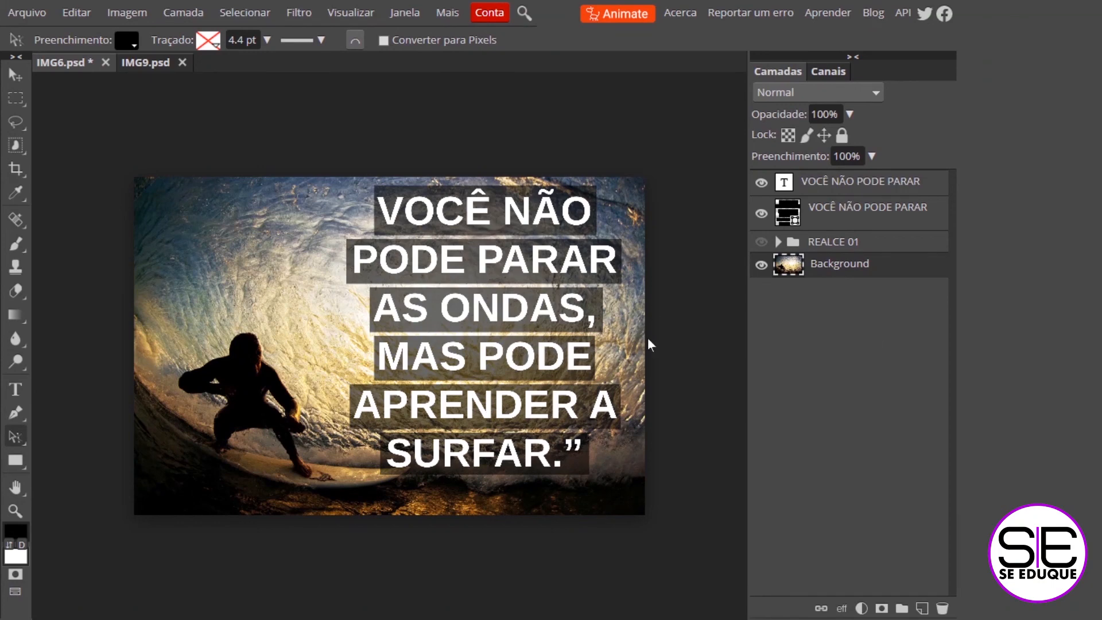
# Examine the semi-transparent bars up close and show the path tool variants Seleção de demarcador and Seleção Direta.
pyautogui.hotkey('ctrl', '+')
pyautogui.moveTo(625, 323); pyautogui.dragTo(579, 311)
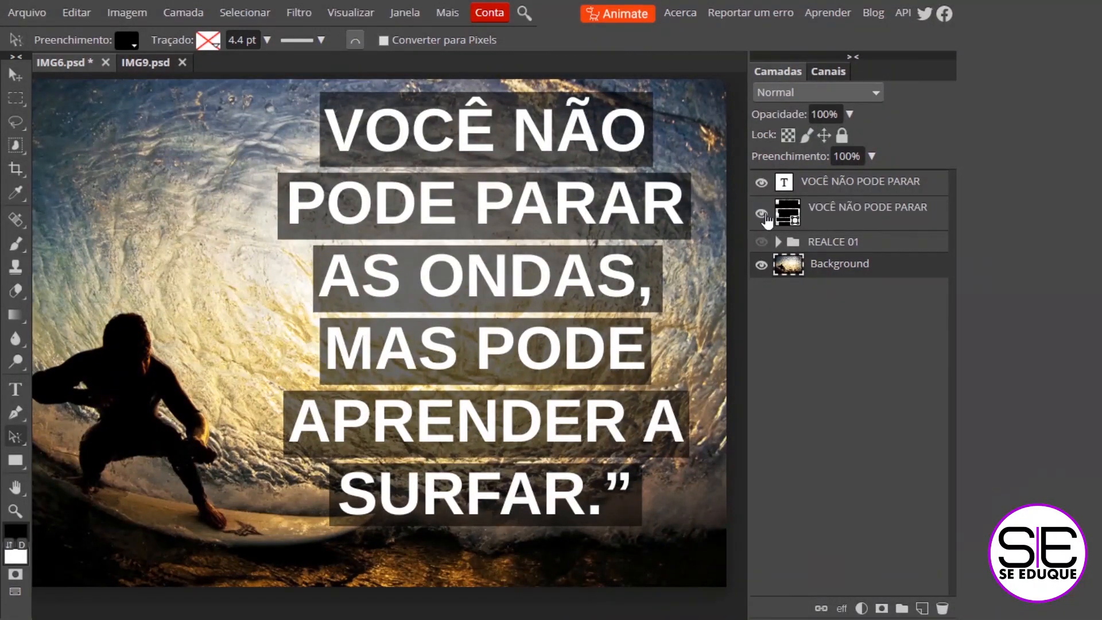
pyautogui.click(17, 436)
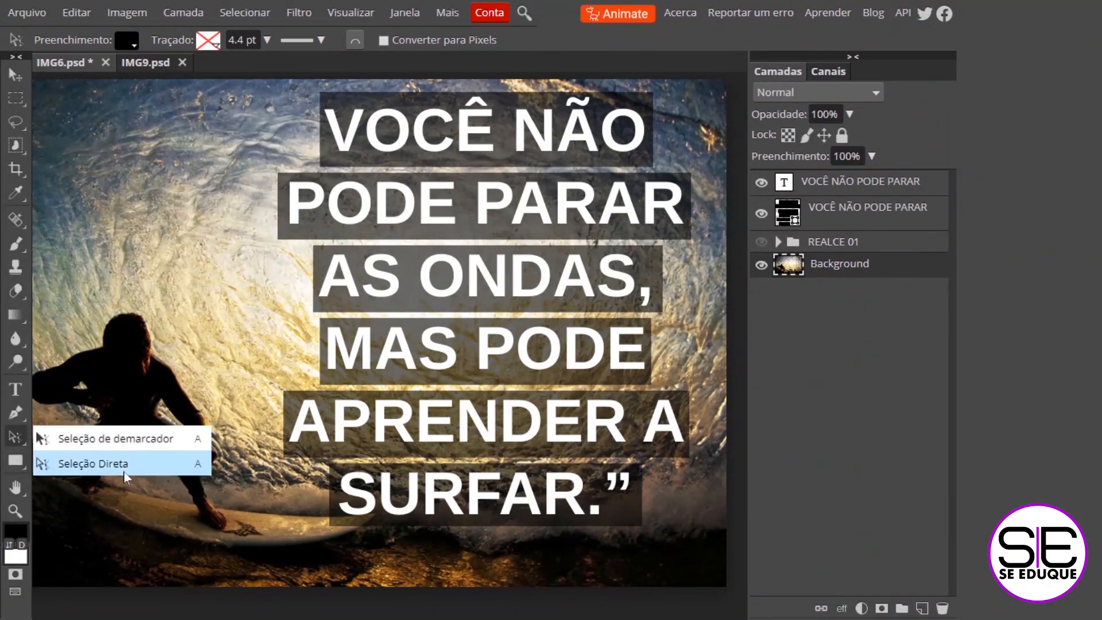
pyautogui.click(800, 355)
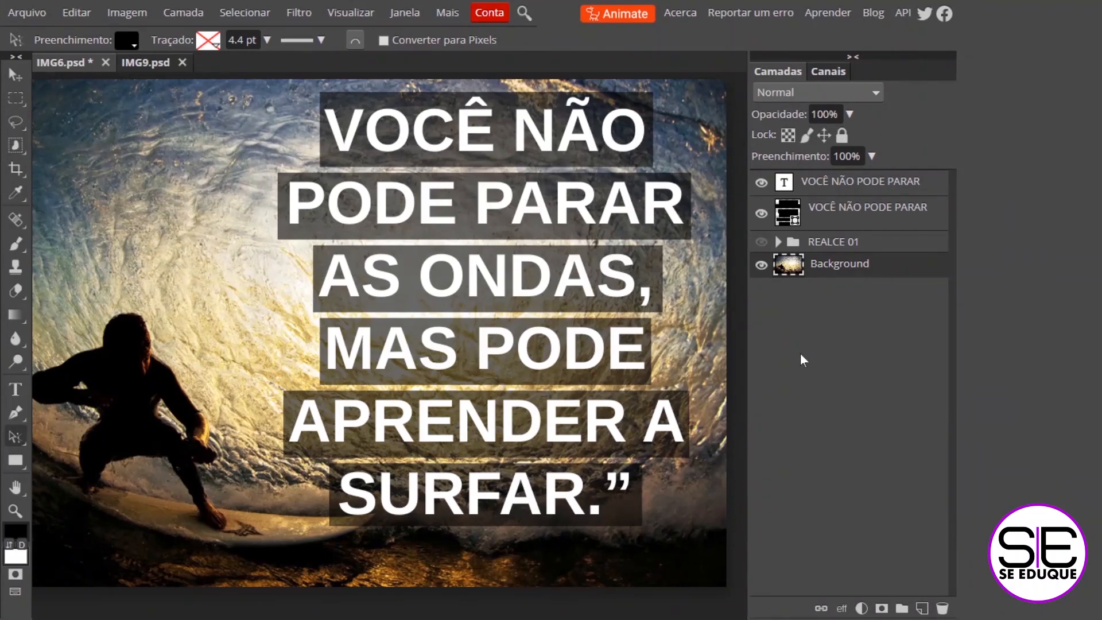
# Switch to the IMG9.psd document and examine its photo-frame collage up close.
pyautogui.click(146, 61)
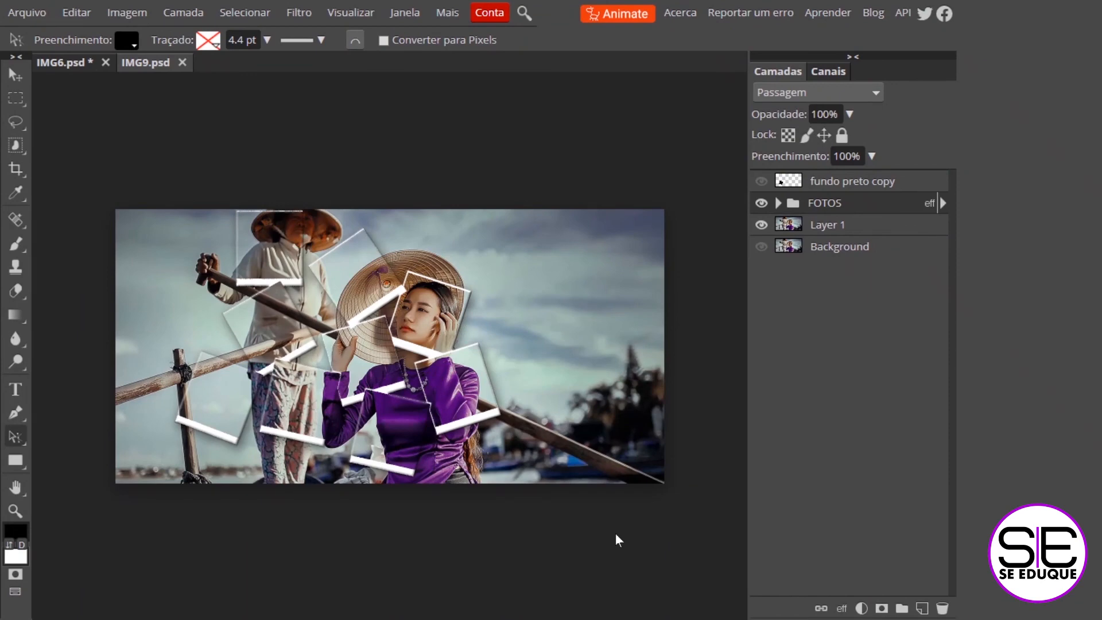
pyautogui.hotkey('ctrl', '+')
pyautogui.hotkey('ctrl', '+')
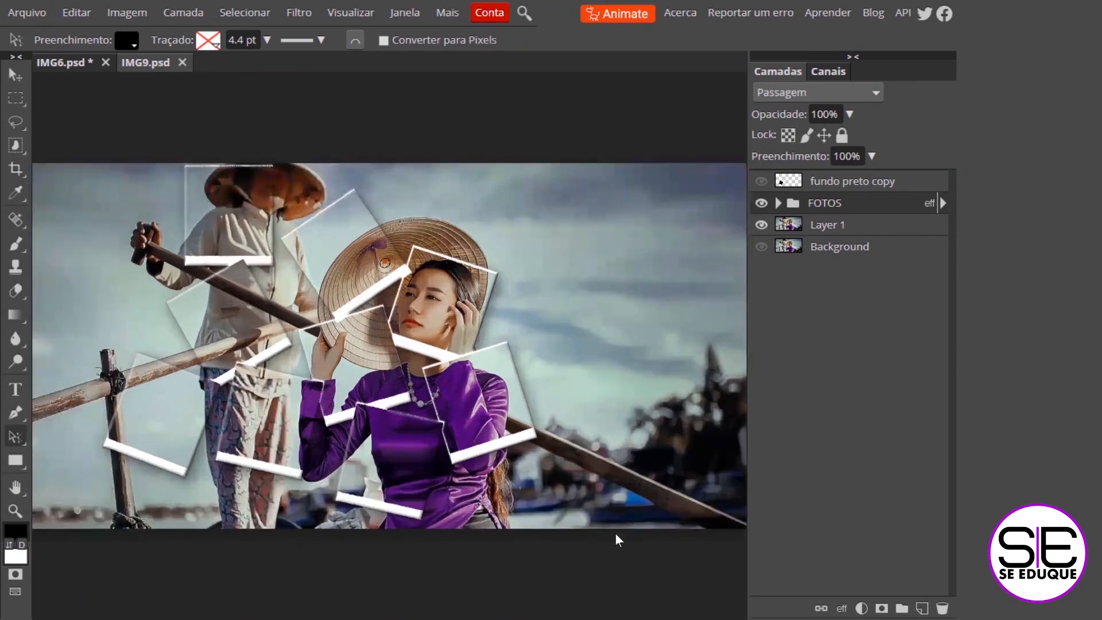
pyautogui.moveTo(599, 346); pyautogui.dragTo(682, 377)
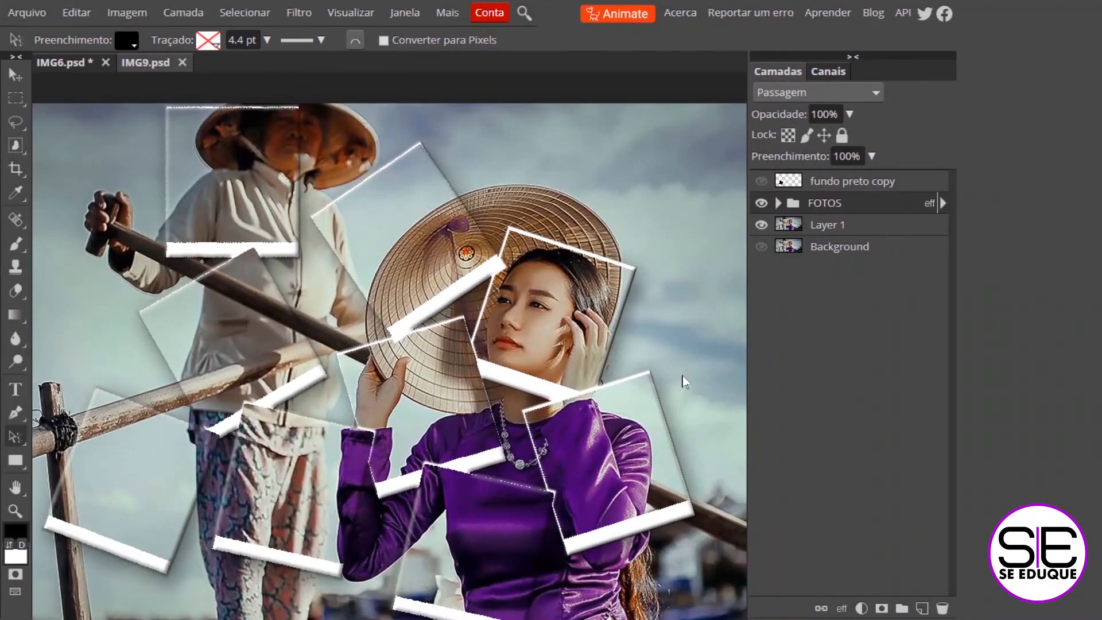